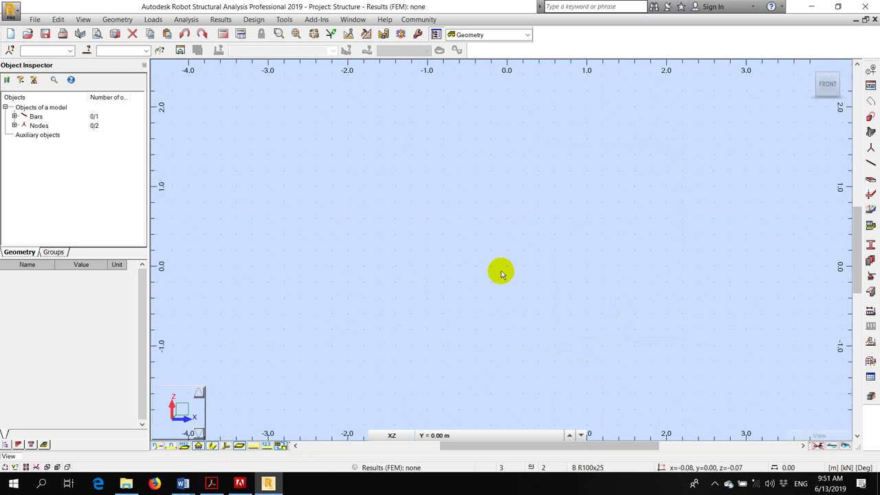
Show the existing bar in a 3D view.
scroll(505, 268, up, 5)
drag(489, 234, 536, 268)
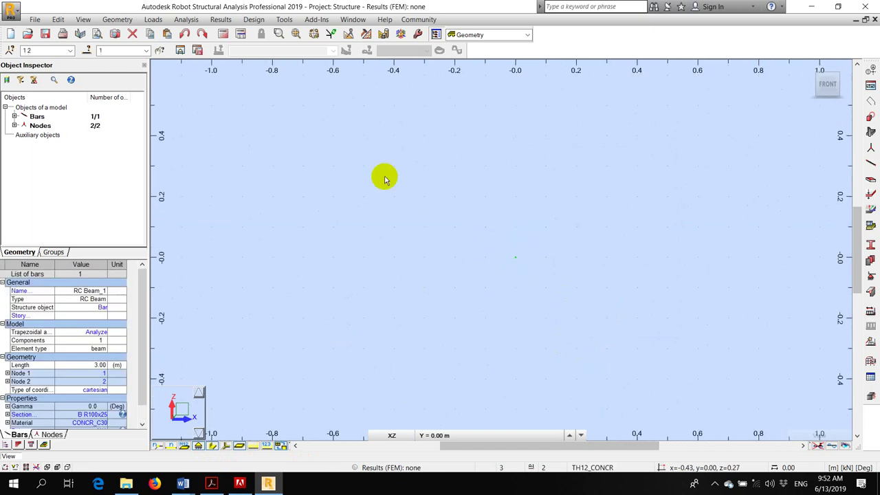
click(438, 211)
click(383, 34)
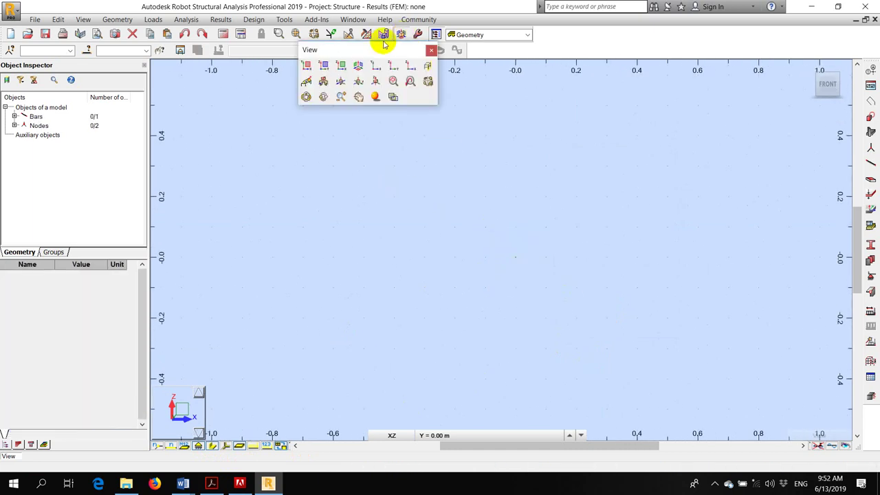
click(341, 65)
scroll(479, 220, down, 3)
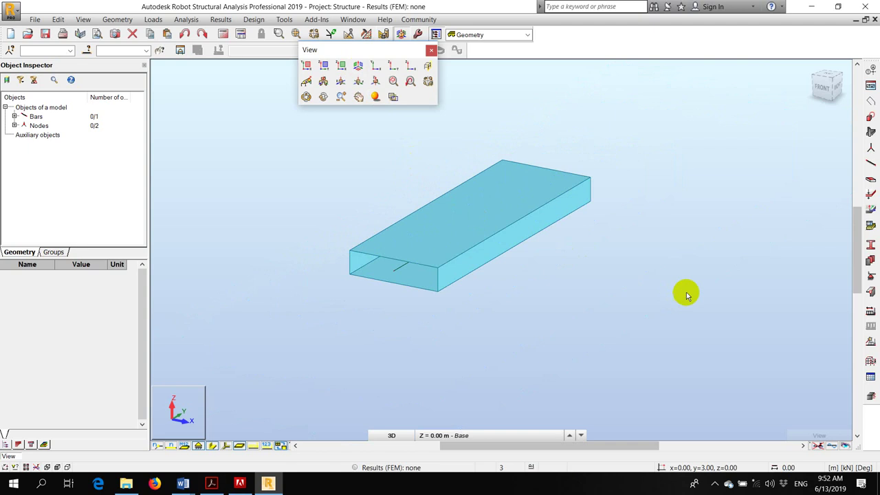
Try the B R10x40 section on the bar and replace it with B 8x16.
click(869, 249)
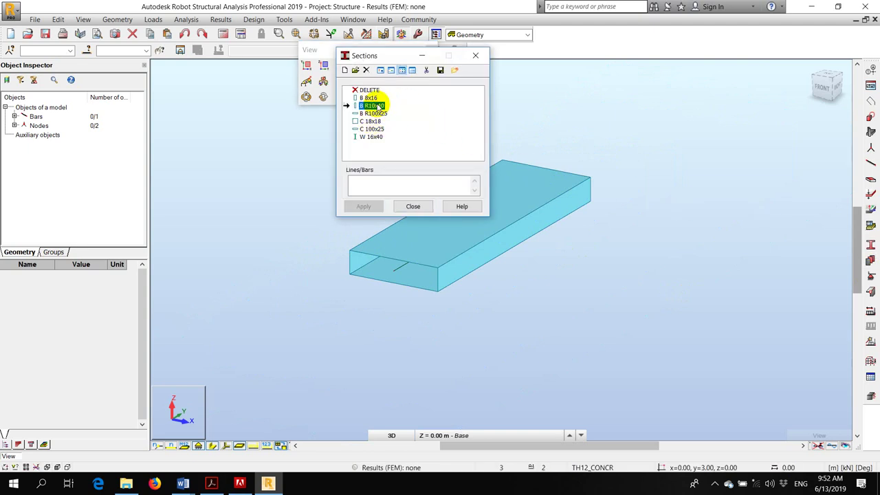
click(503, 210)
scroll(510, 287, down, 2)
scroll(573, 261, up, 3)
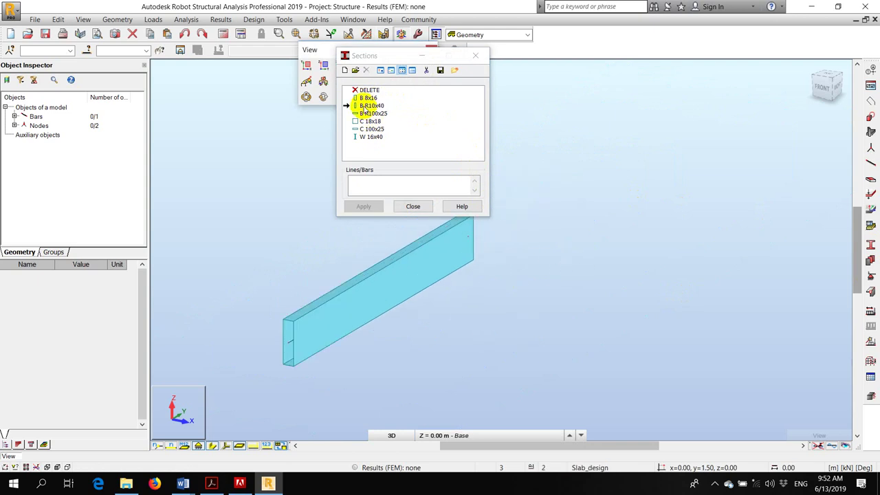
click(364, 98)
click(379, 298)
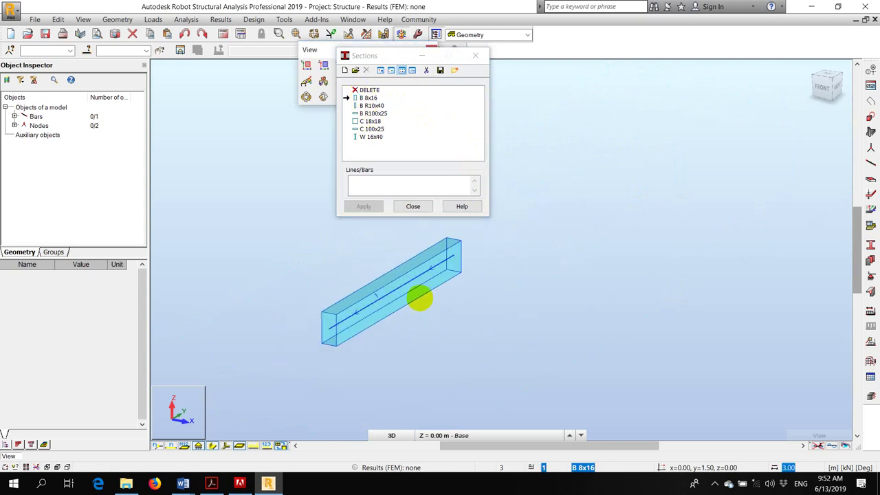
click(413, 206)
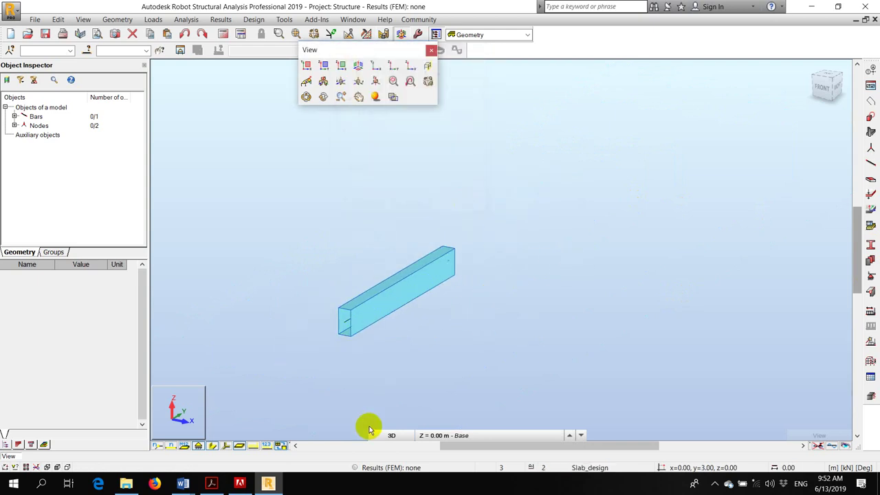
Switch to the RC slab.docx drawing in Word to check the stair dimensions, and return to the Robot model.
mouse_move(183, 483)
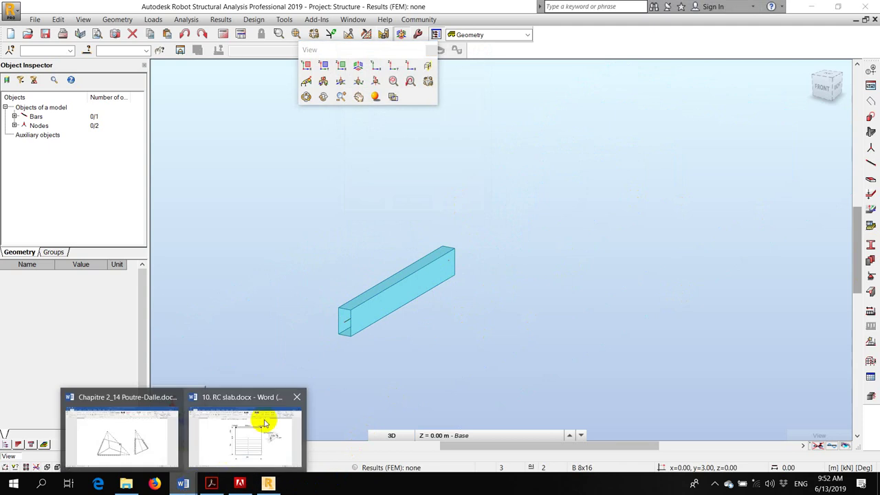
click(261, 411)
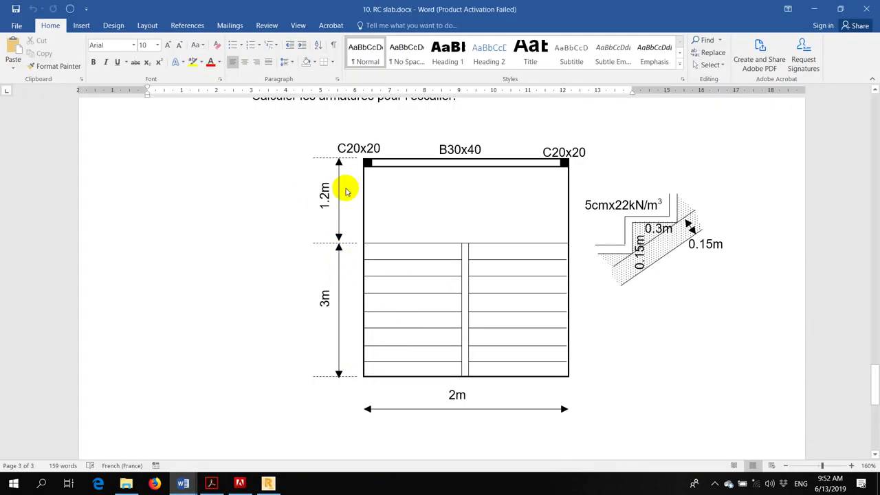
click(268, 483)
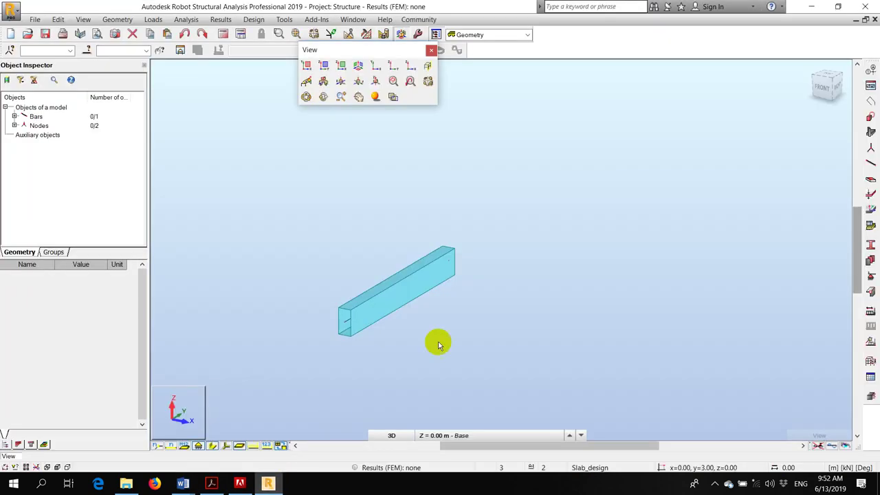
Select the bar and hide its section shape so that it is drawn as a simple line.
click(385, 295)
right_click(555, 246)
click(558, 379)
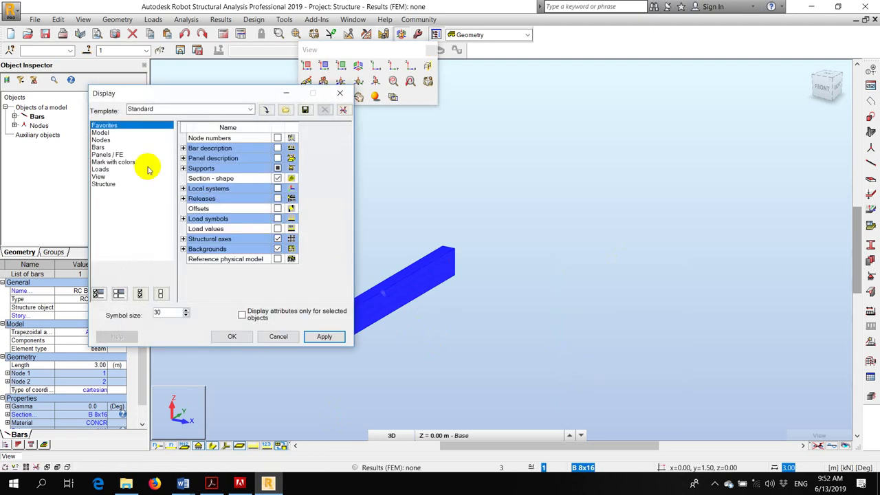
click(339, 93)
click(213, 447)
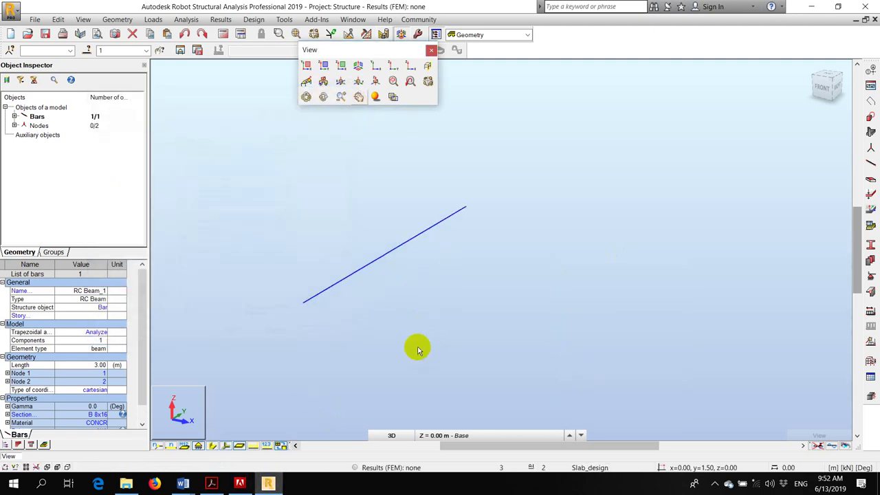
Copy the selected bar end to end along Y with translation vector 0.00, 3.00, 0.00 and one repetition.
click(58, 19)
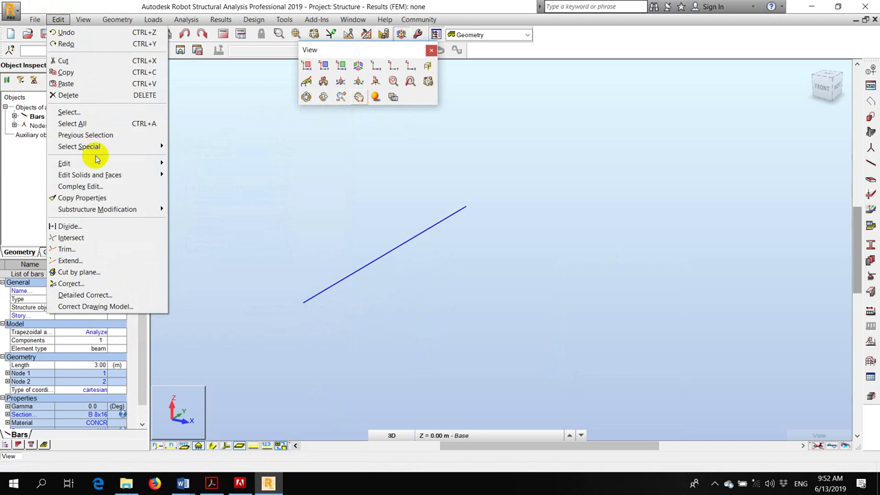
mouse_move(122, 162)
click(207, 163)
click(304, 303)
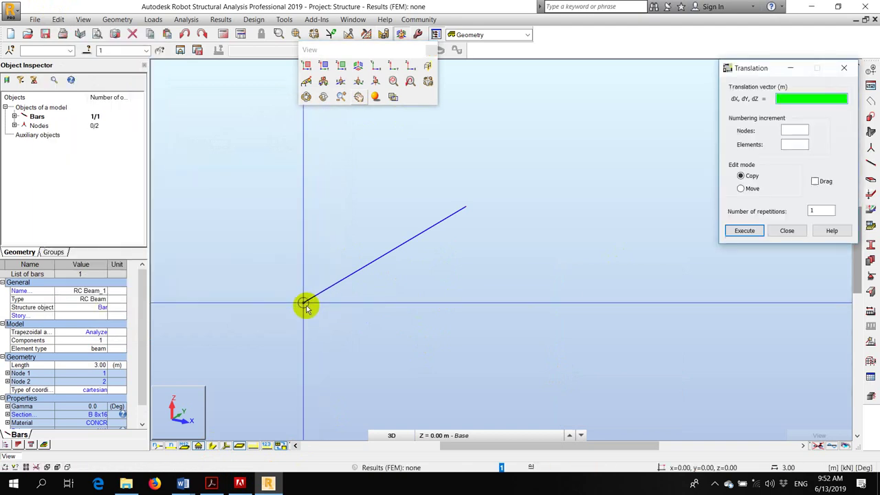
click(465, 207)
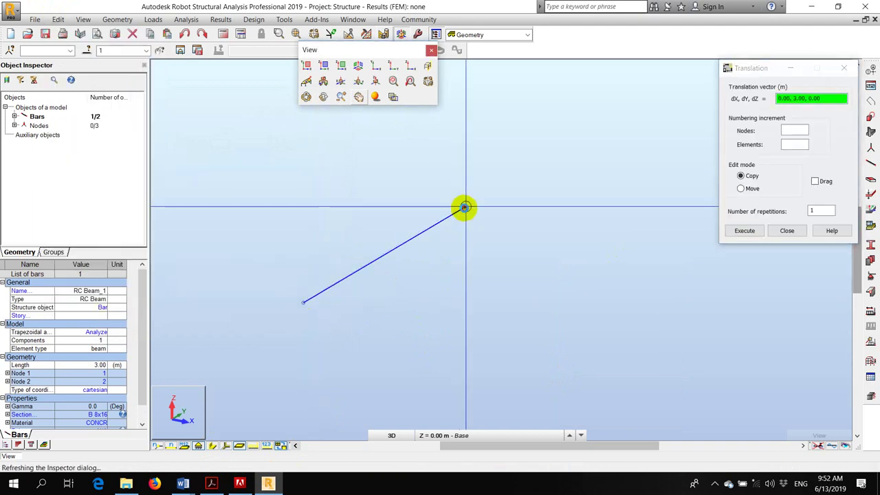
scroll(614, 279, down, 3)
click(744, 231)
click(786, 230)
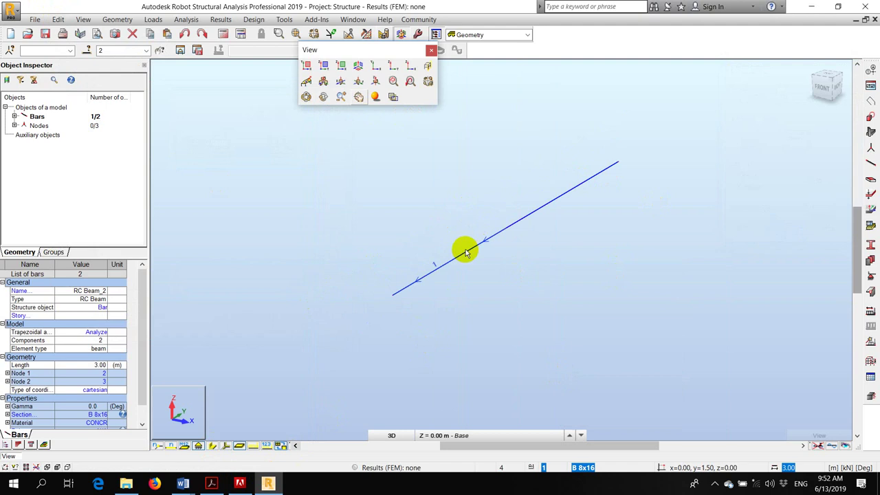
Divide the copied bar in distance, 1.2 m from the node shared with the first bar, with nodes-only generation turned off.
click(58, 19)
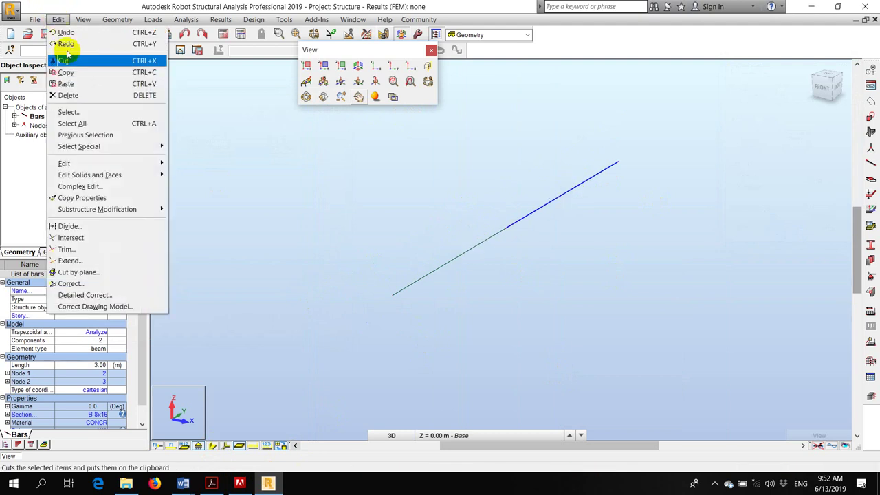
click(92, 232)
mouse_move(183, 483)
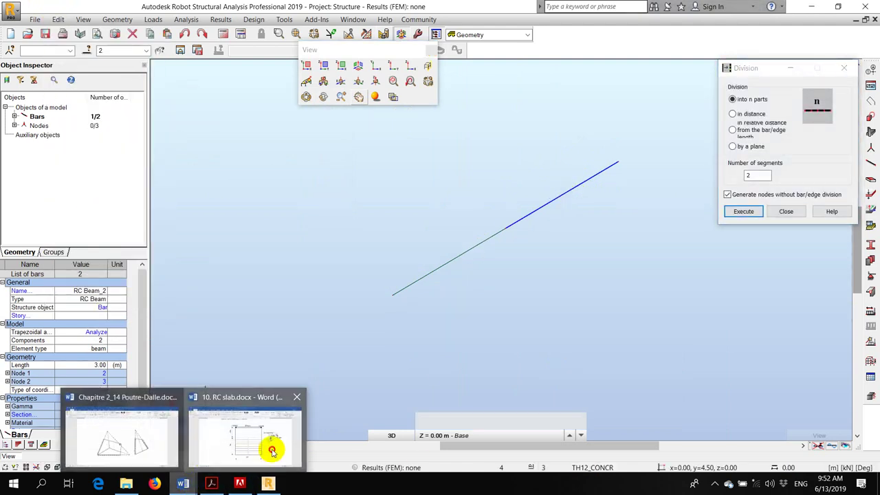
click(272, 448)
click(268, 483)
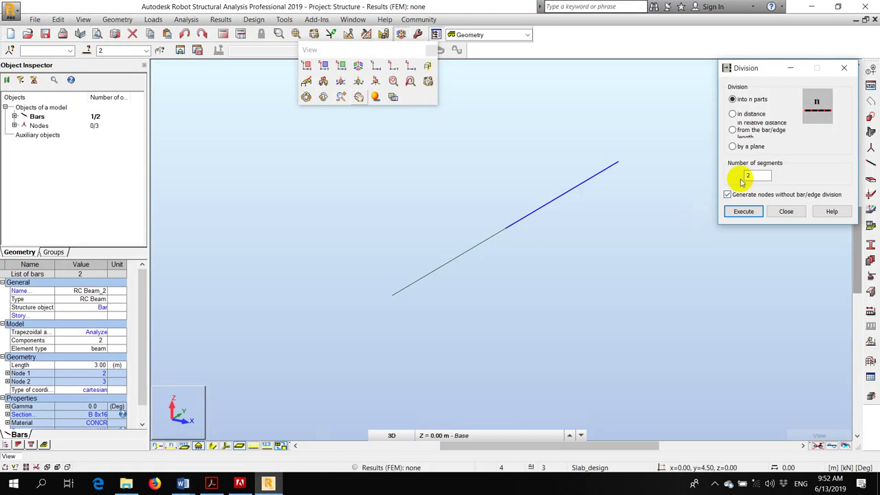
click(734, 113)
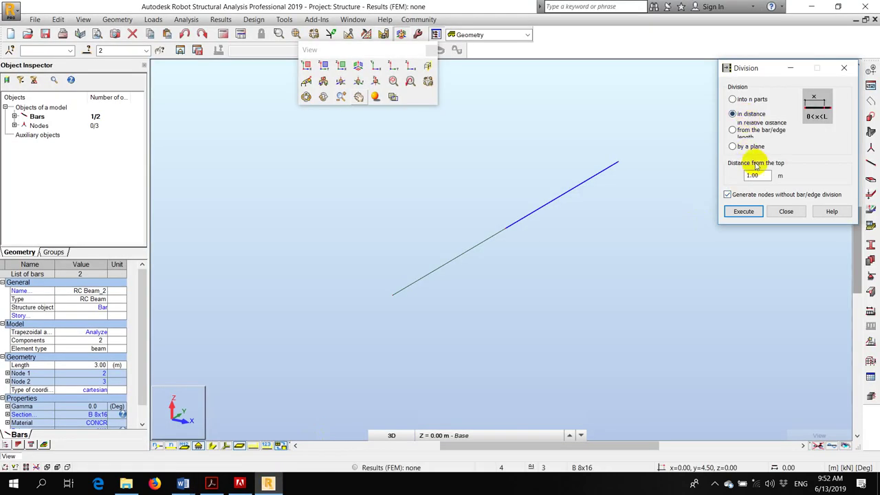
click(736, 196)
scroll(545, 251, up, 3)
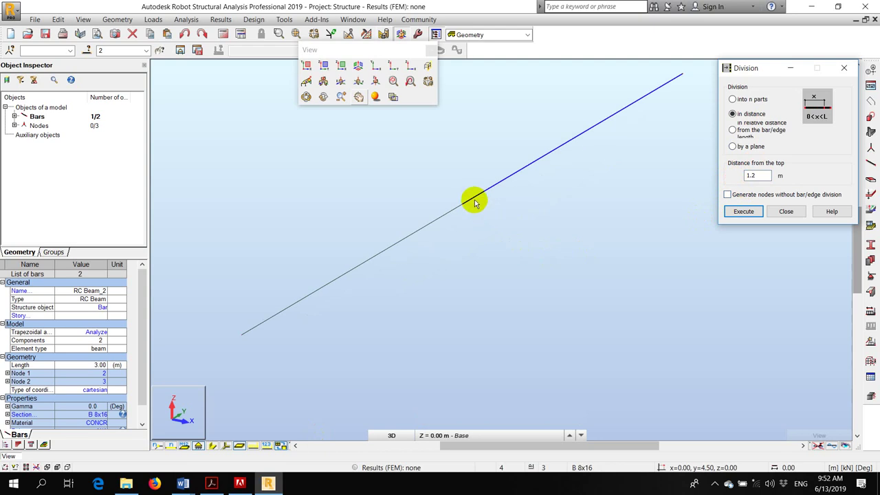
click(474, 202)
scroll(481, 293, down, 3)
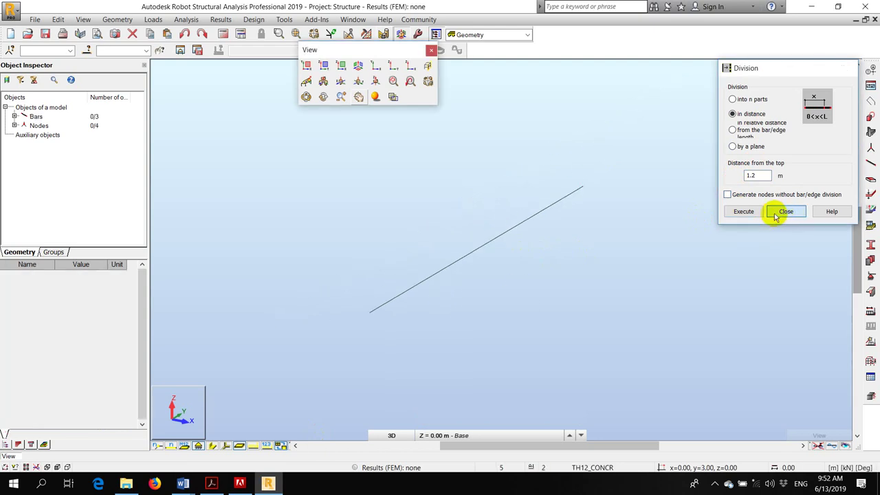
click(785, 212)
Delete the outer segment of the divided bar together with its end node.
drag(652, 222, 560, 177)
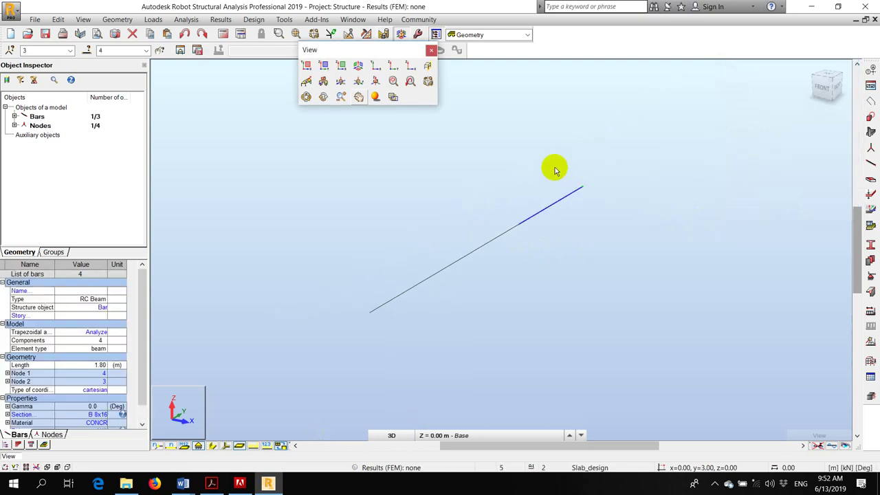
key(Delete)
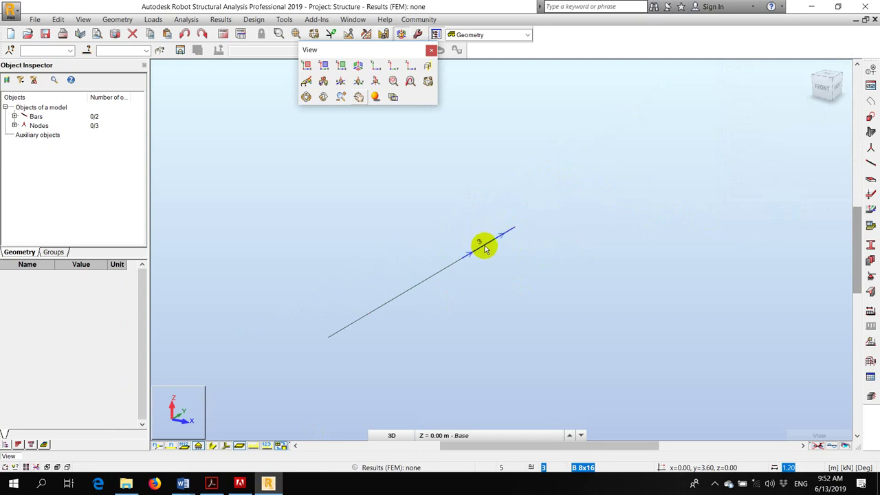
scroll(526, 217, down, 3)
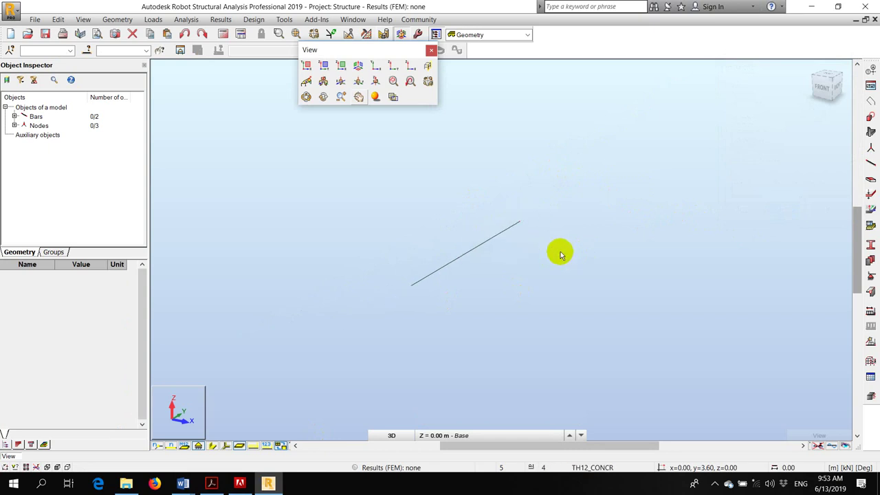
scroll(525, 253, down, 2)
scroll(407, 255, up, 3)
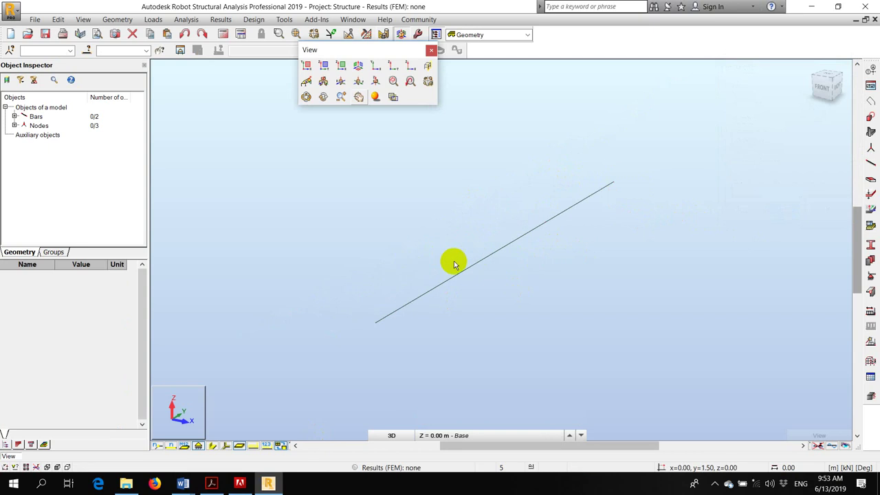
scroll(407, 242, down, 2)
Select both remaining bars and make two parallel copies along X, using a translation vector of 1 m, to match the drawing's 2 m width.
drag(320, 197, 608, 353)
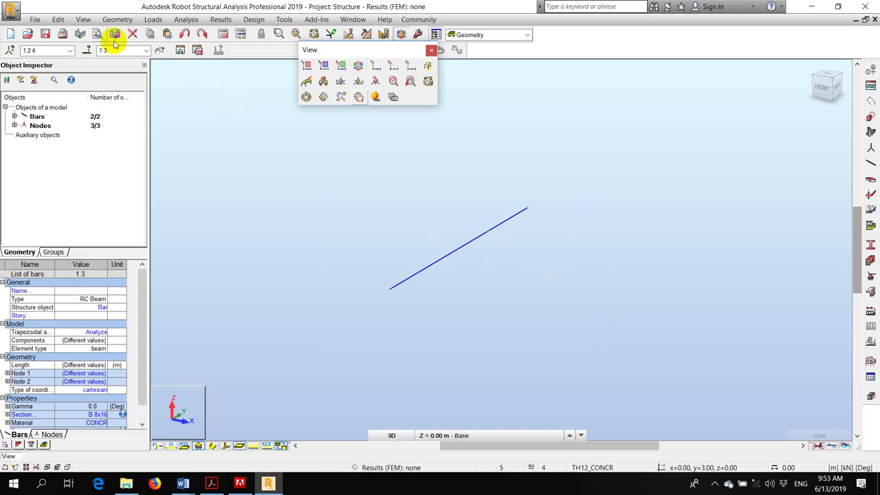
click(58, 19)
mouse_move(112, 163)
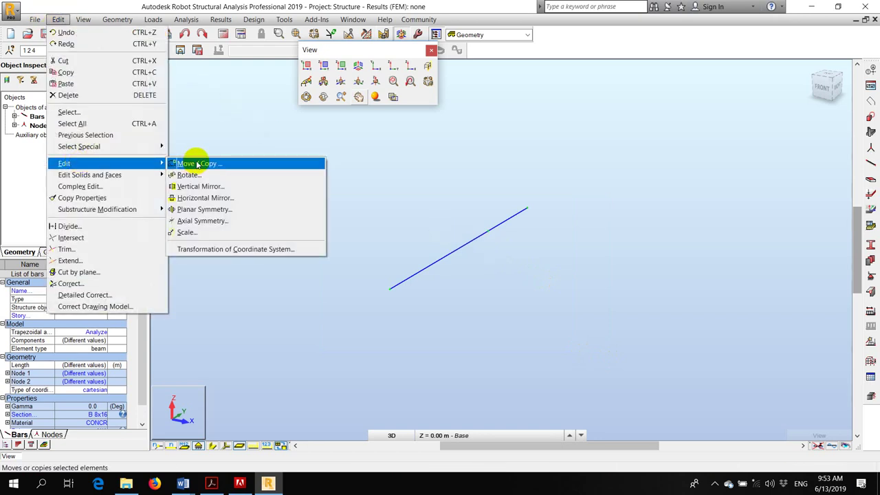
click(198, 164)
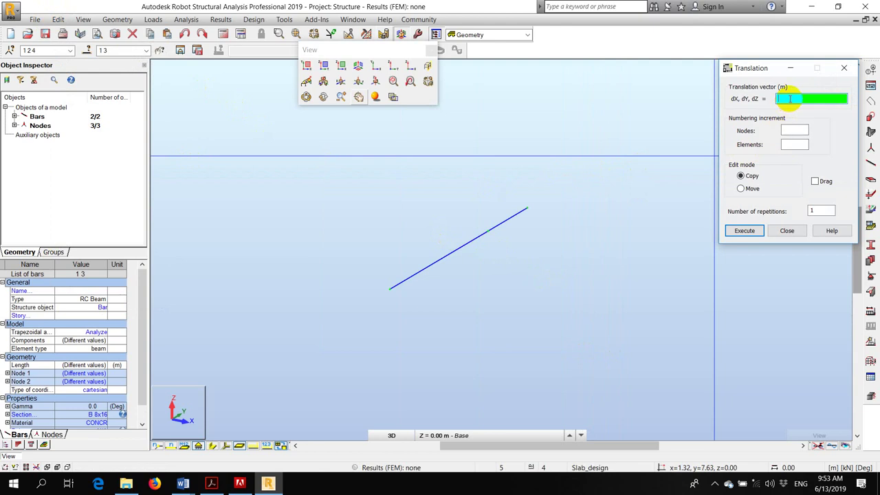
click(183, 483)
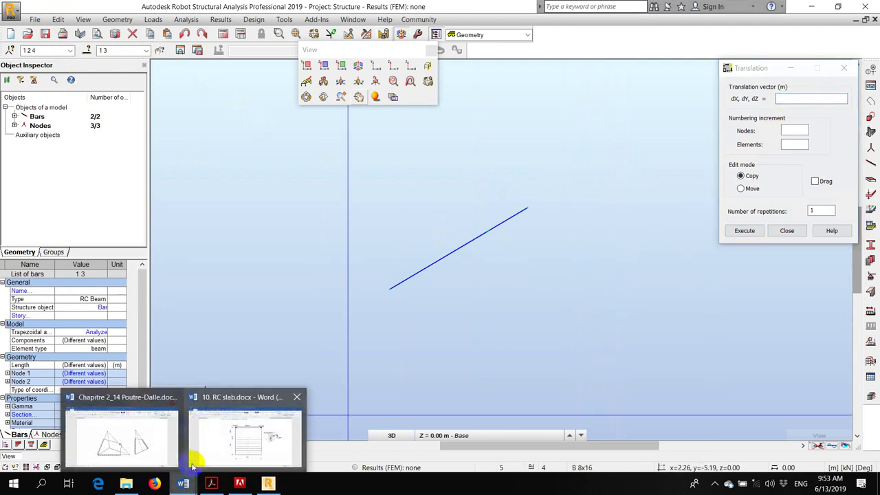
click(194, 461)
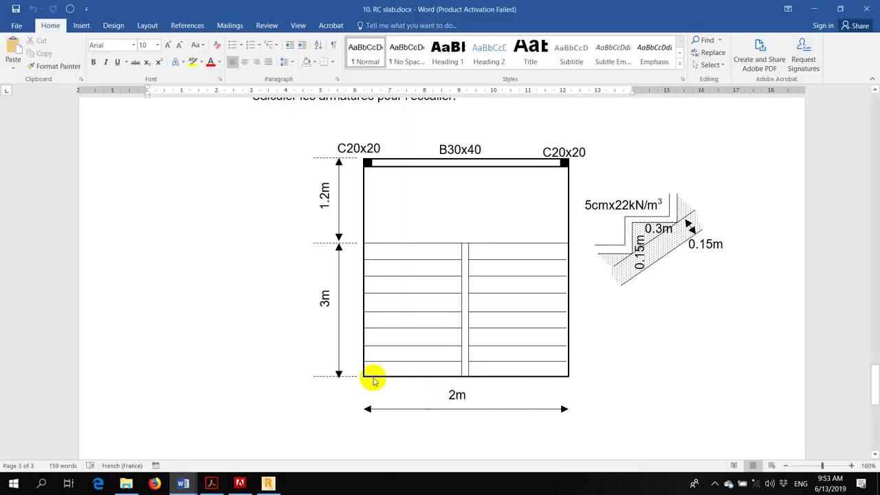
click(268, 483)
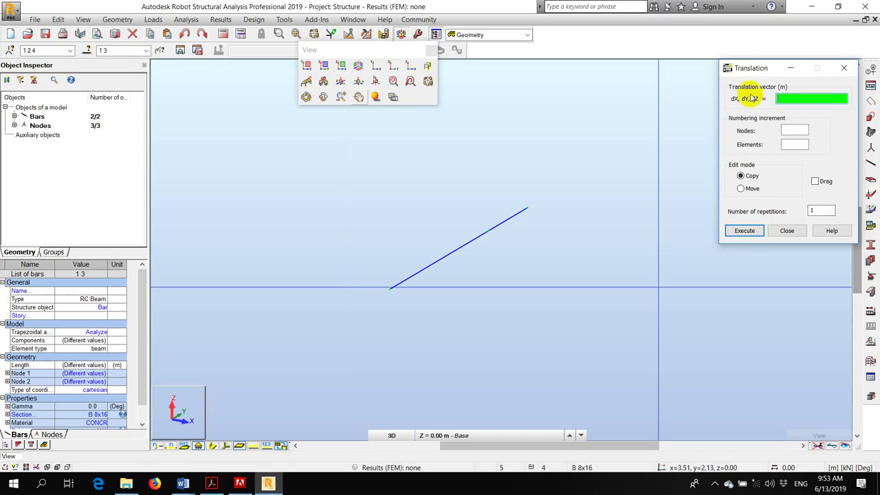
click(744, 230)
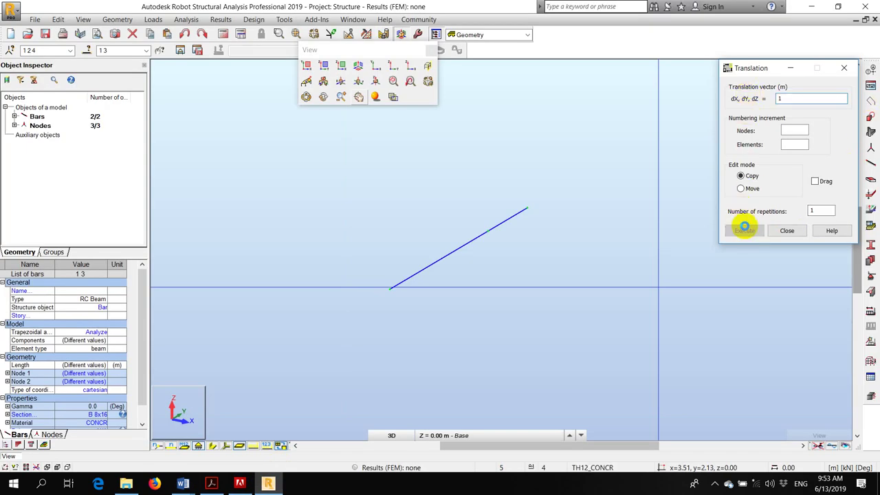
click(786, 230)
Draw two RC Beam bars across the 2 m width, from 0.00, 4.20 to 2.00, 4.20 and along Y = 3.00 m.
click(870, 165)
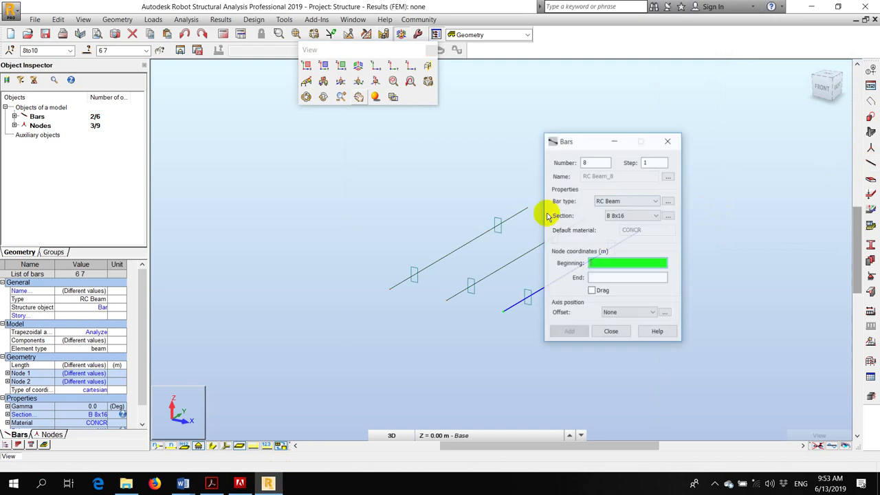
scroll(264, 218, up, 2)
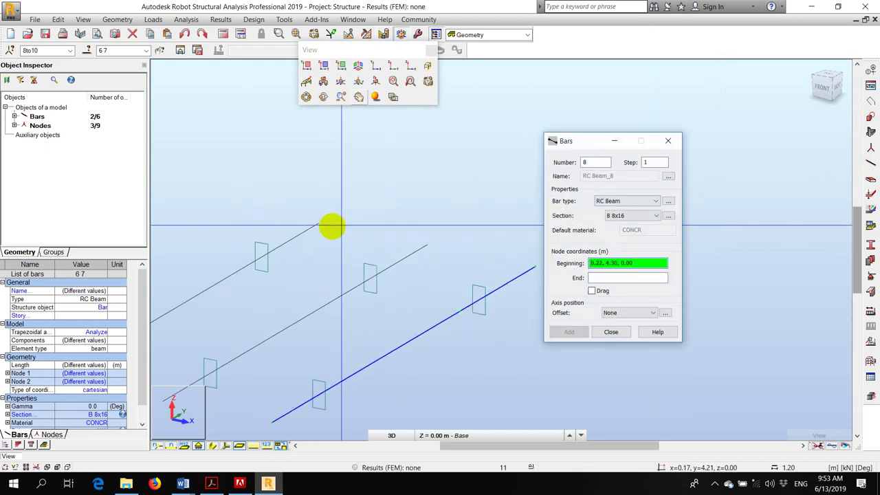
click(317, 224)
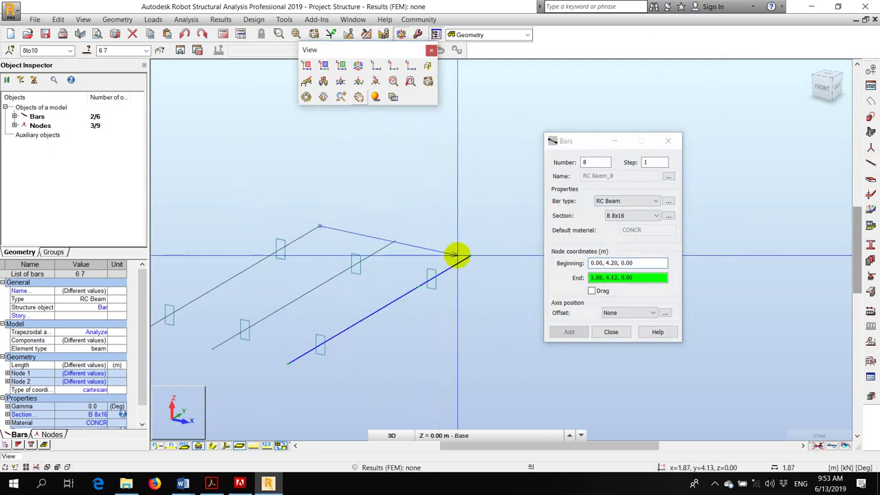
click(469, 256)
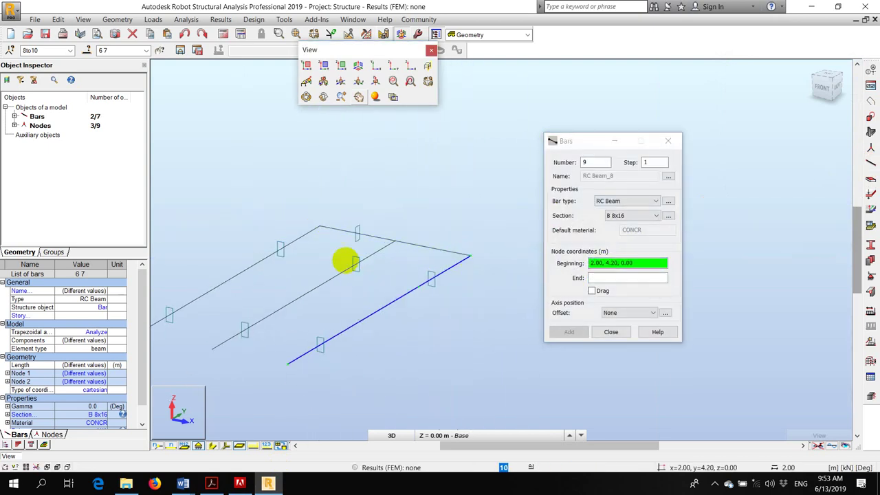
click(268, 256)
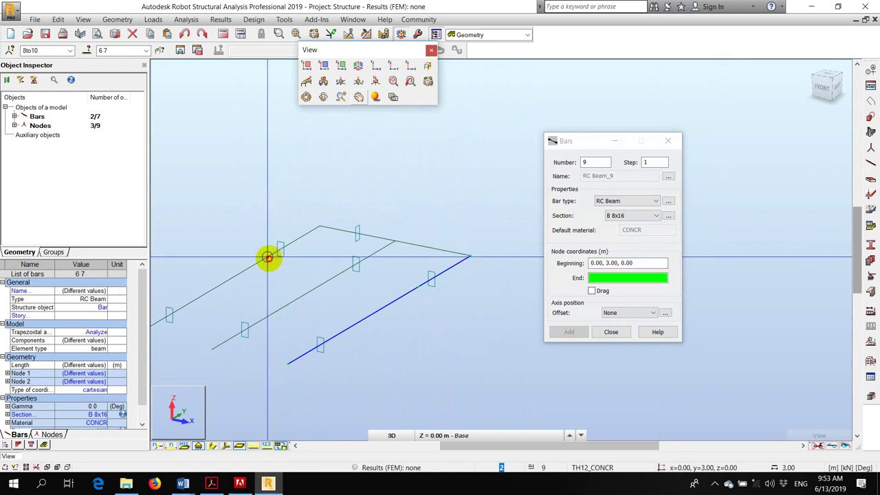
click(418, 286)
right_click(450, 182)
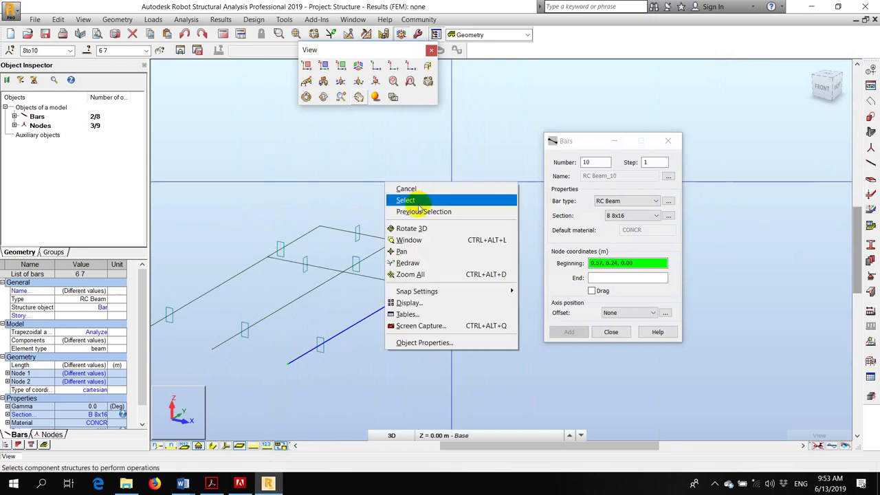
click(418, 181)
scroll(354, 251, up, 3)
scroll(351, 306, down, 5)
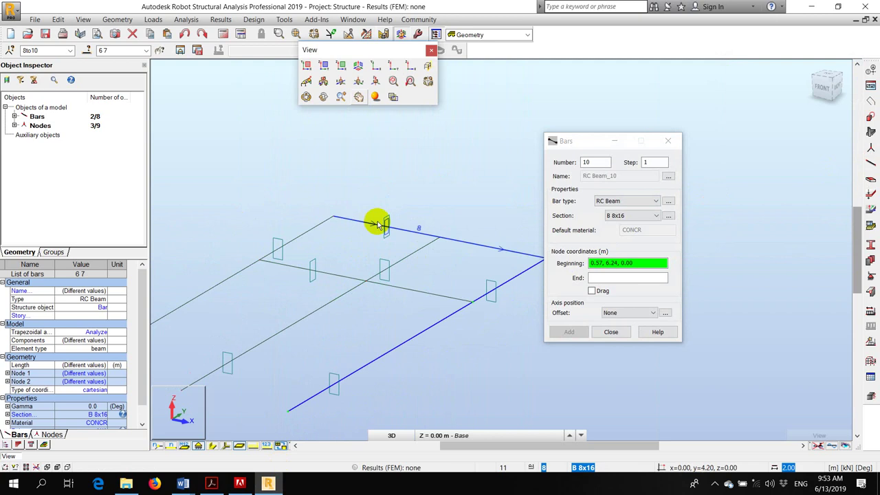
click(422, 185)
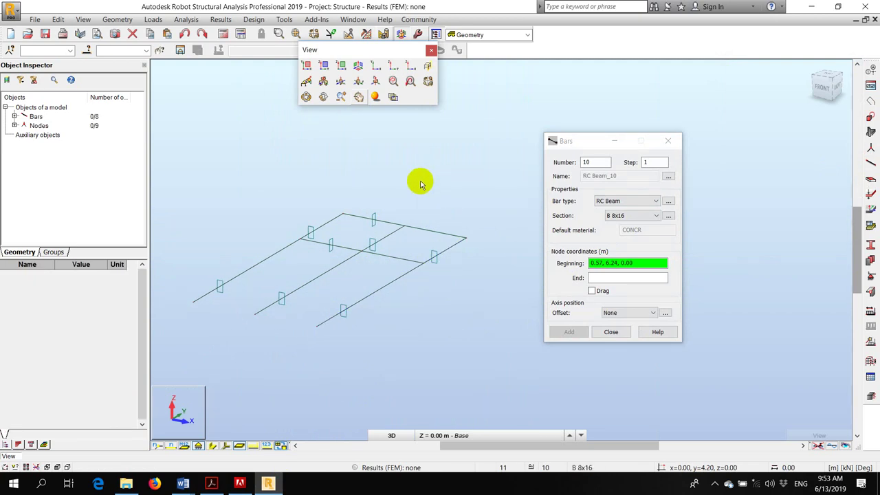
Select the five landing bars and copy them upward with translation vector 0,0,1.5, checking the storey height in RC slab.docx.
scroll(413, 193, down, 3)
drag(268, 181, 494, 300)
scroll(427, 206, up, 3)
click(285, 191)
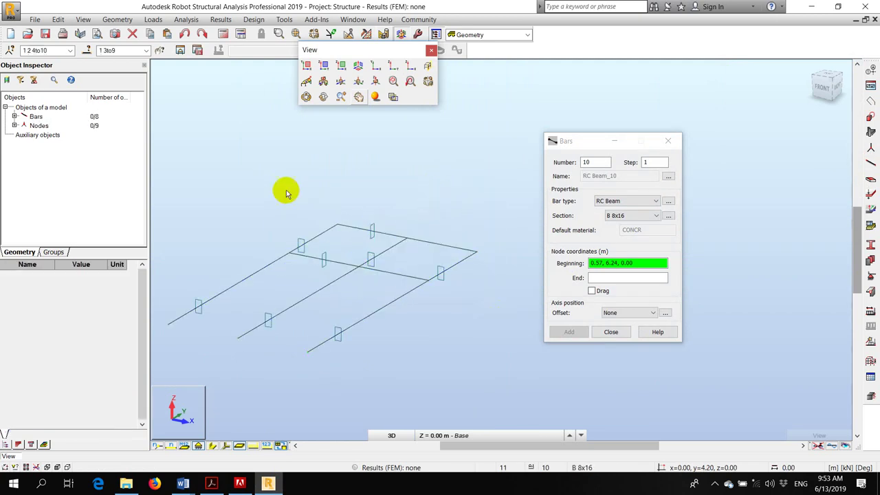
drag(250, 181, 520, 299)
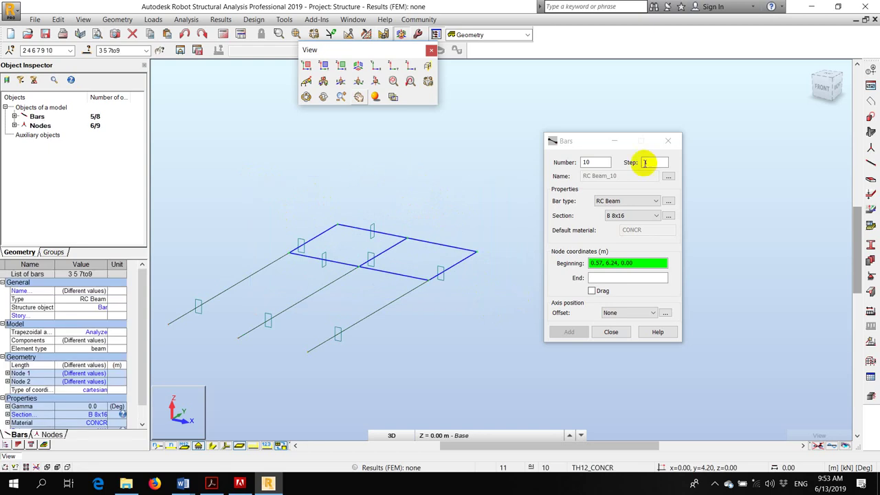
click(668, 140)
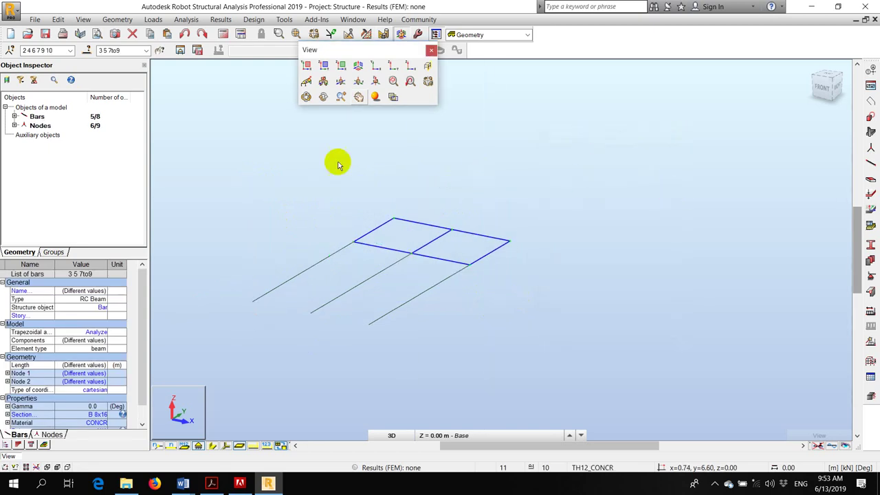
click(59, 19)
mouse_move(114, 165)
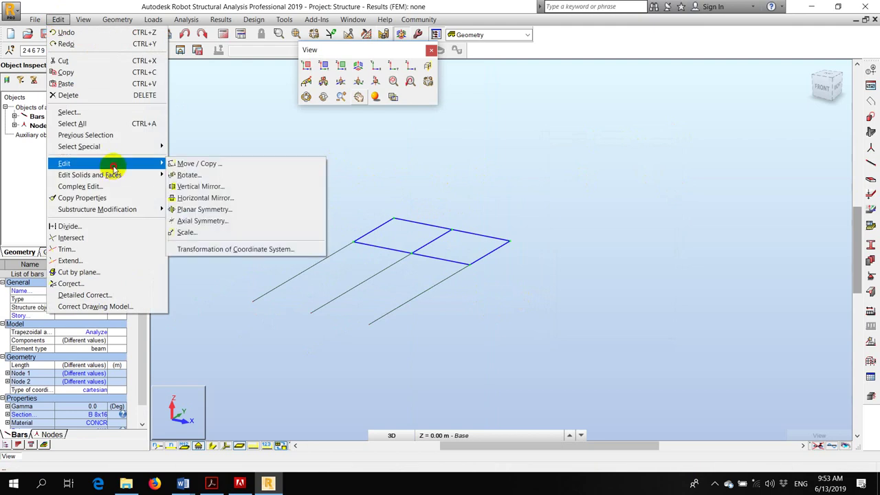
click(238, 165)
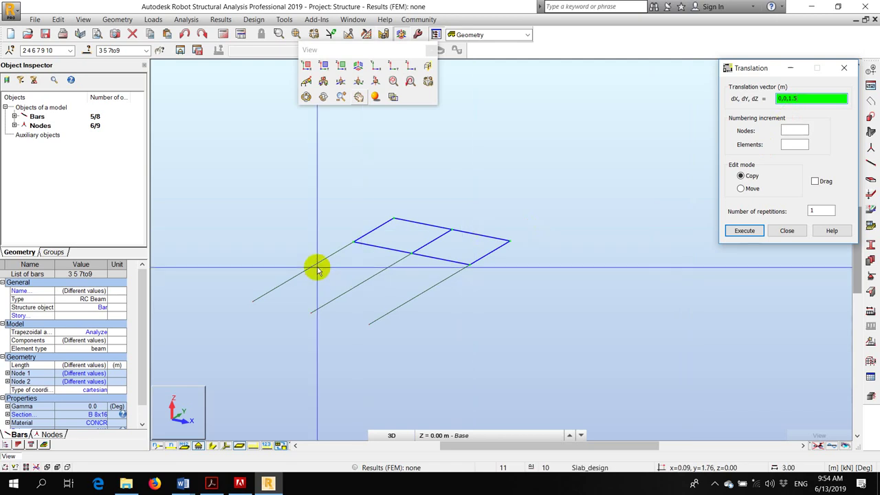
click(269, 481)
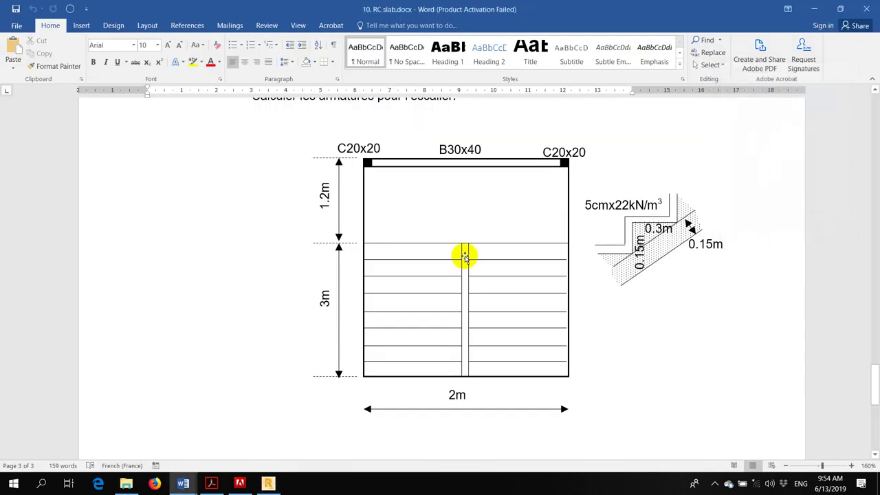
scroll(454, 292, up, 5)
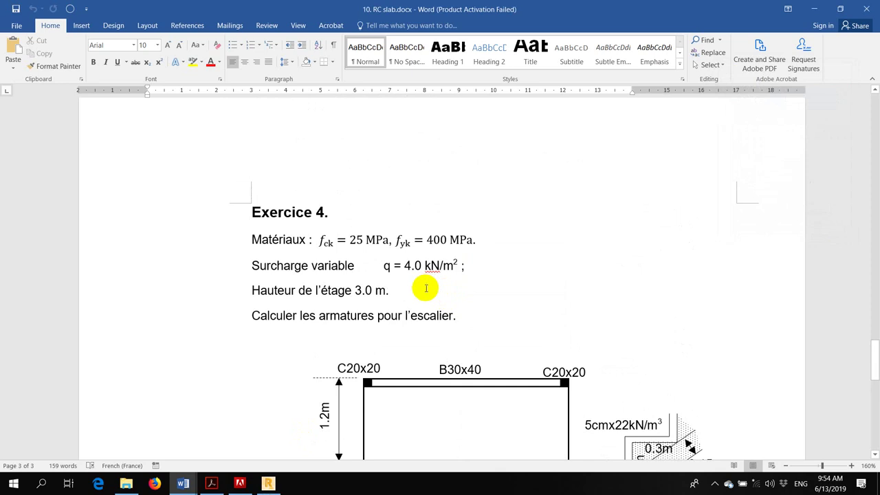
click(426, 288)
drag(246, 289, 398, 291)
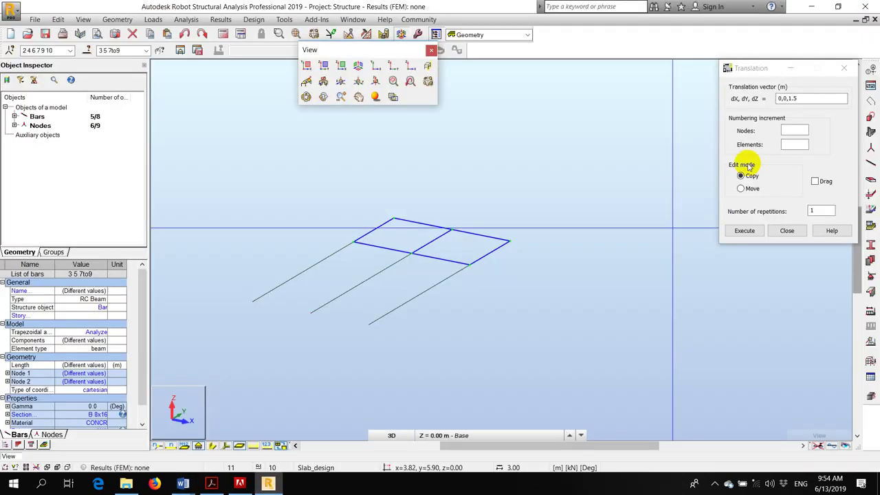
double_click(807, 98)
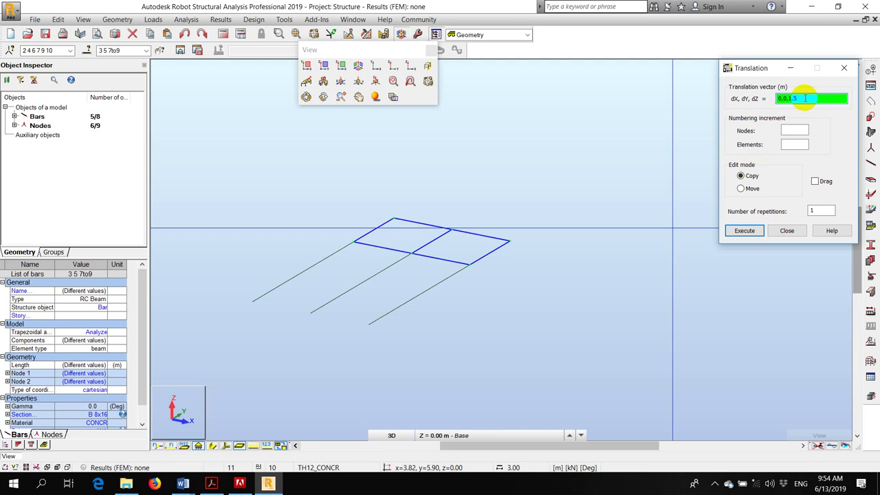
click(744, 230)
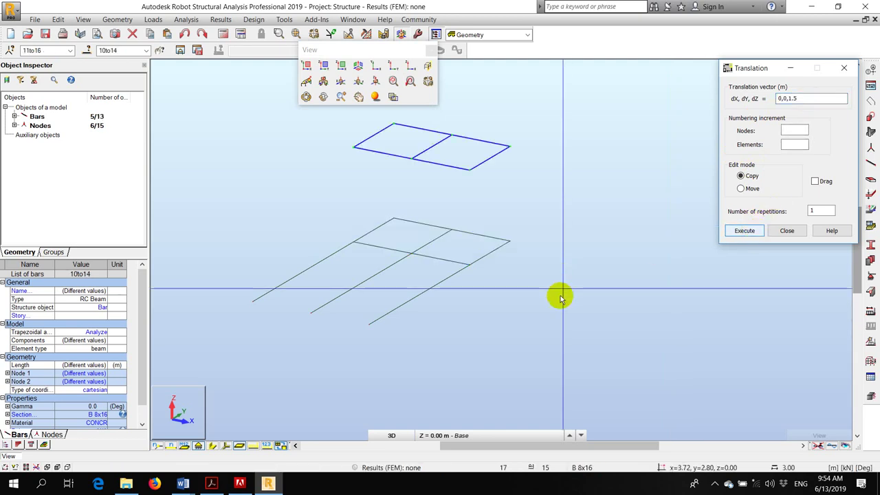
Copy the 3 m flight bars at X = 0 and X = 1 m upward with translation vector 0,0,3.
scroll(559, 295, down, 2)
right_click(605, 177)
click(585, 194)
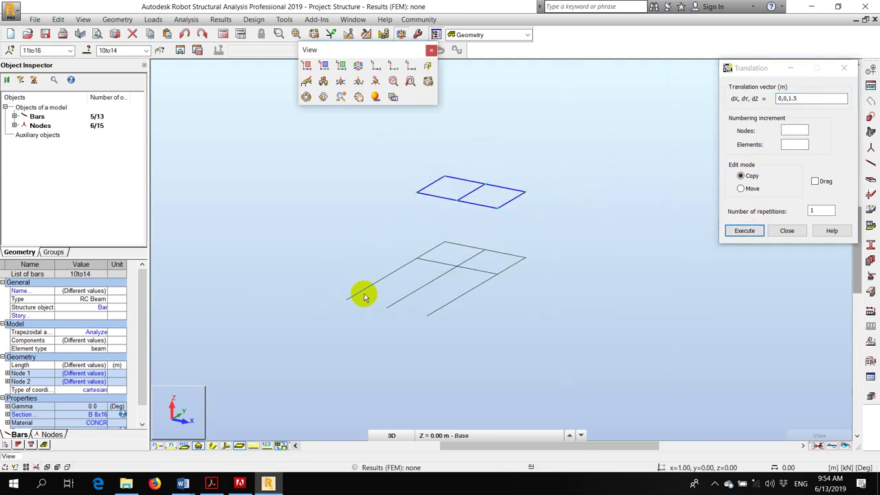
mouse_move(326, 282)
mouse_down()
mouse_move(392, 320)
mouse_move(310, 278)
mouse_up()
scroll(391, 310, up, 2)
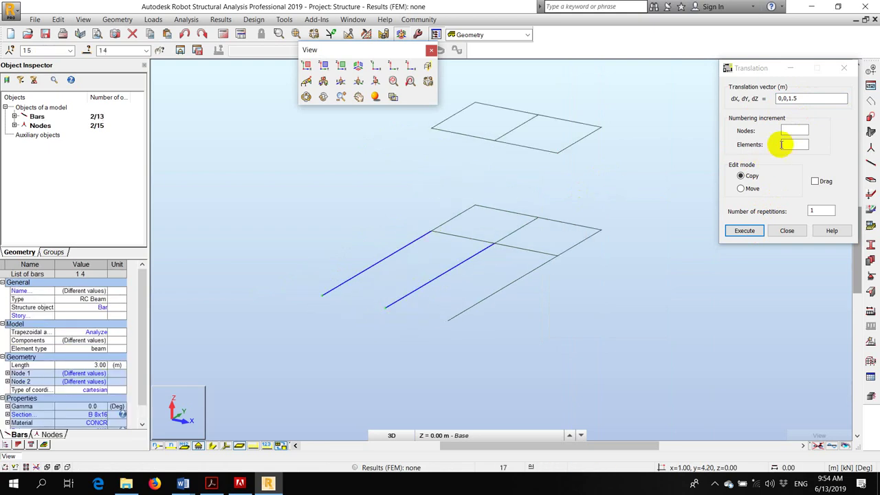
click(811, 98)
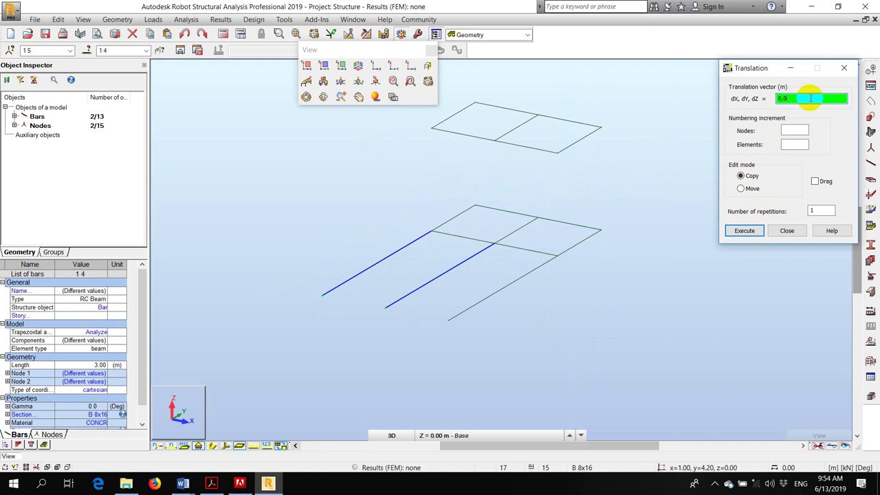
key(Return)
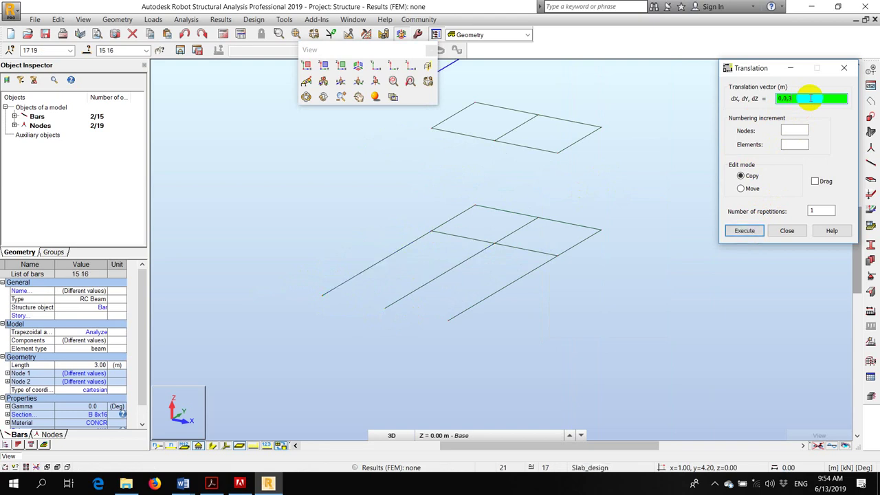
scroll(699, 186, down, 3)
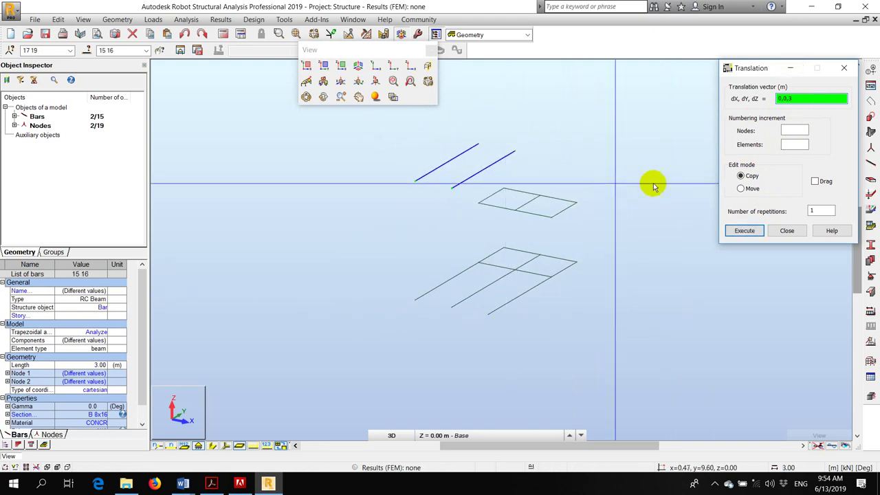
click(784, 231)
click(670, 213)
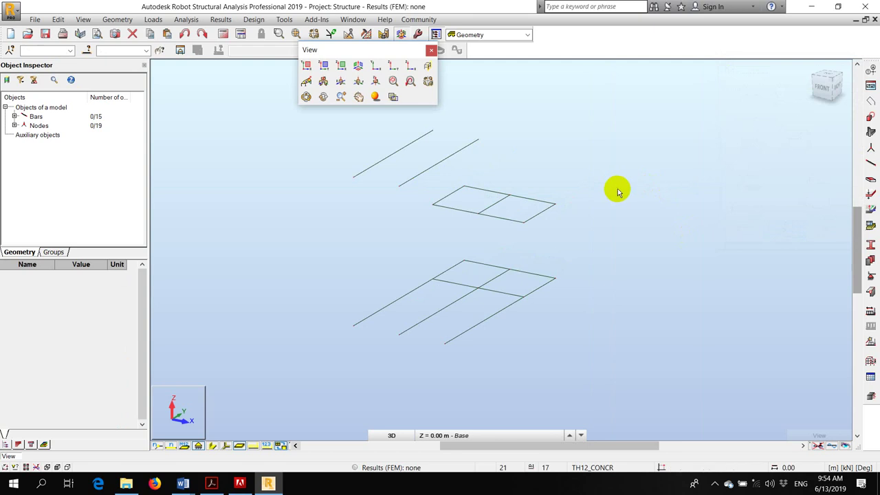
Start a new homogeneous FE thickness with a constant value of 15 cm and the label TH15.
click(870, 195)
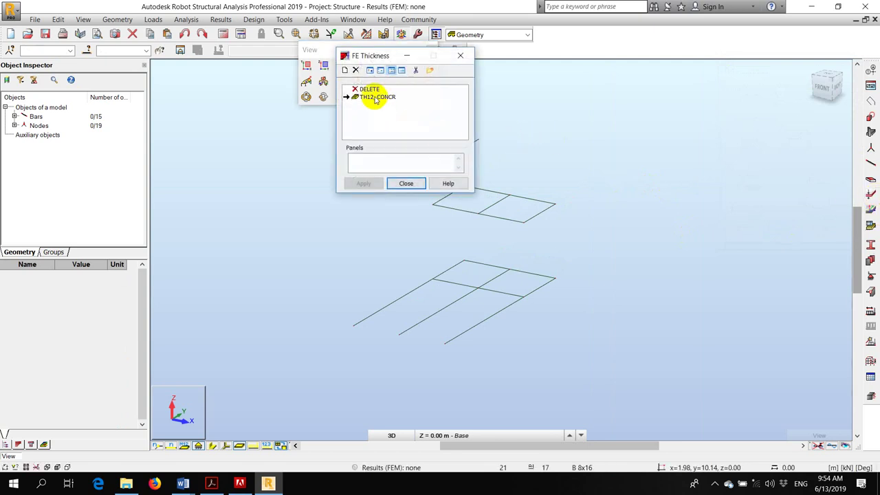
double_click(374, 97)
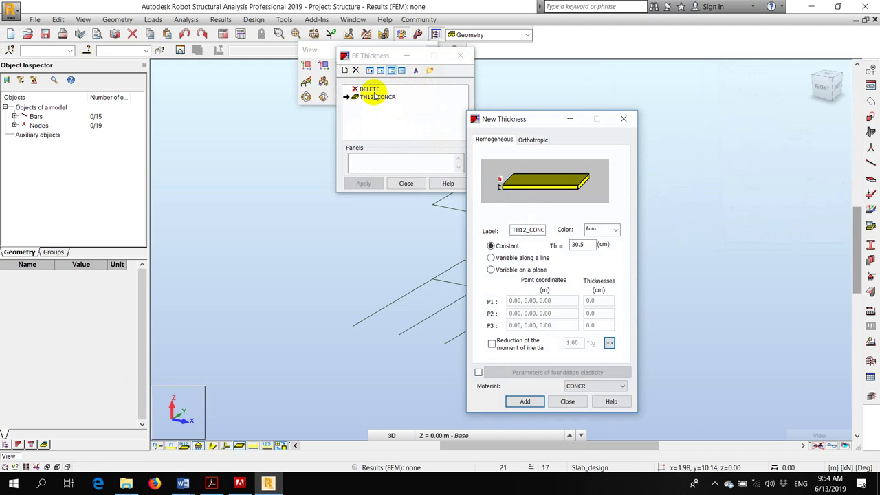
double_click(586, 244)
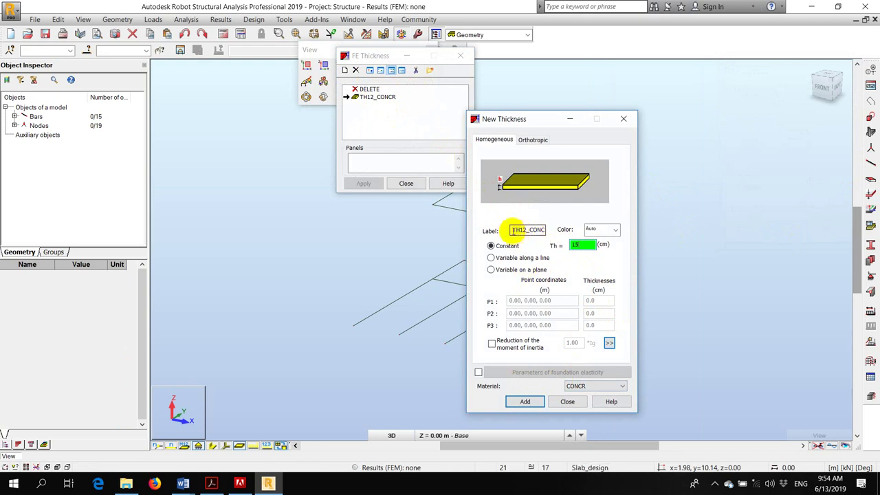
drag(511, 230, 552, 229)
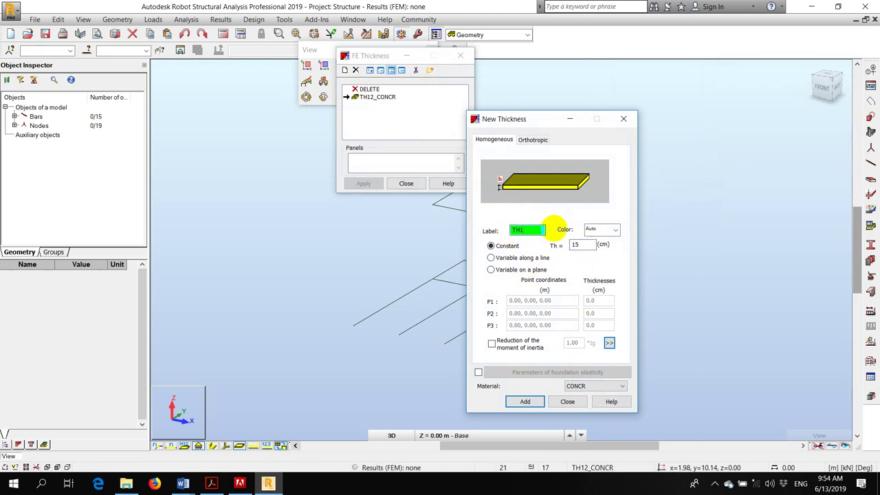
Add the new thickness with material CONCR_C30 and a moment-of-inertia reduction factor of 0.35.
click(580, 387)
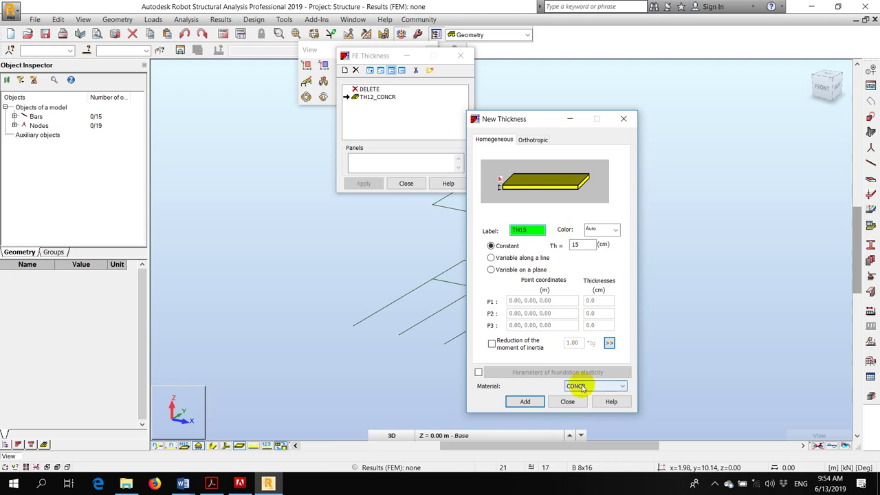
click(581, 387)
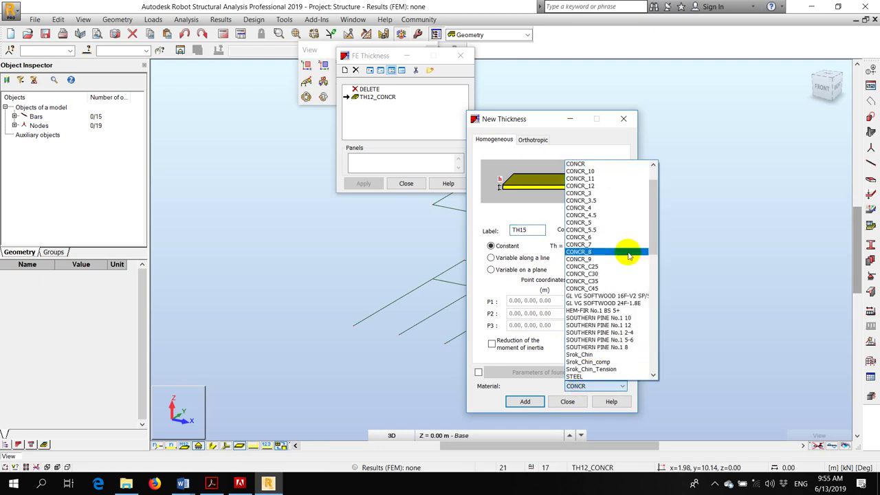
scroll(607, 253, down, 4)
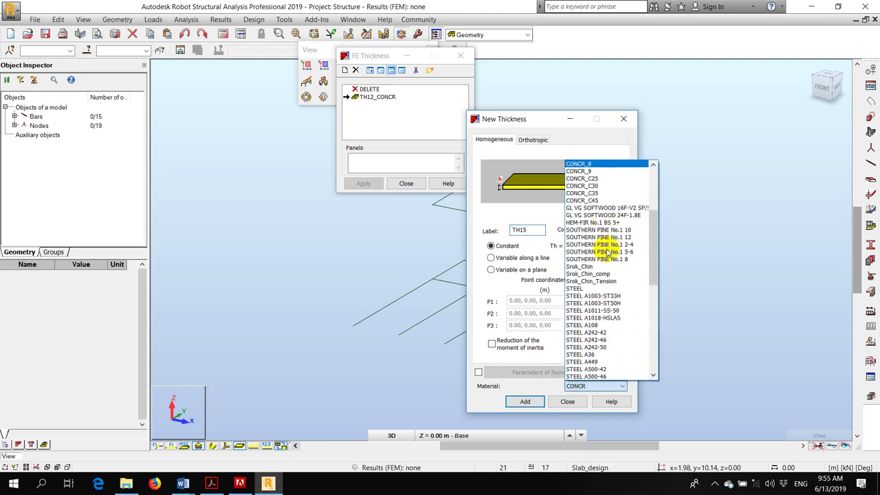
scroll(607, 253, down, 8)
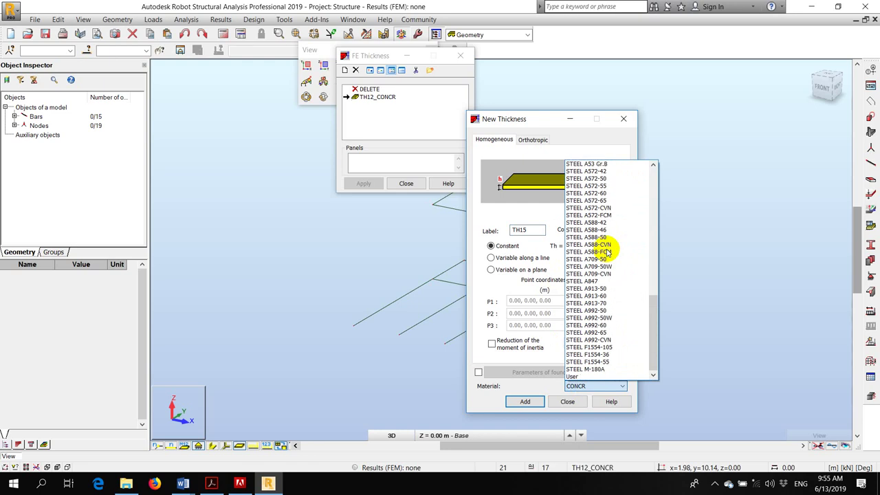
scroll(607, 253, up, 4)
scroll(608, 253, up, 9)
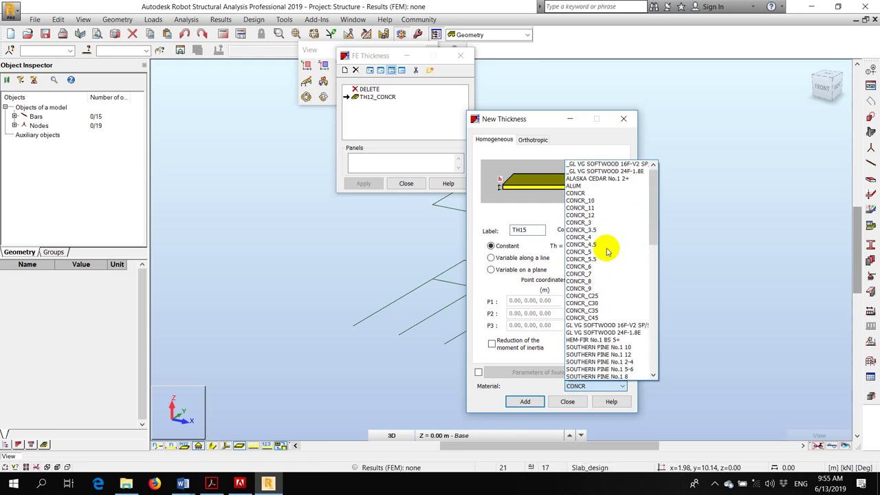
click(600, 303)
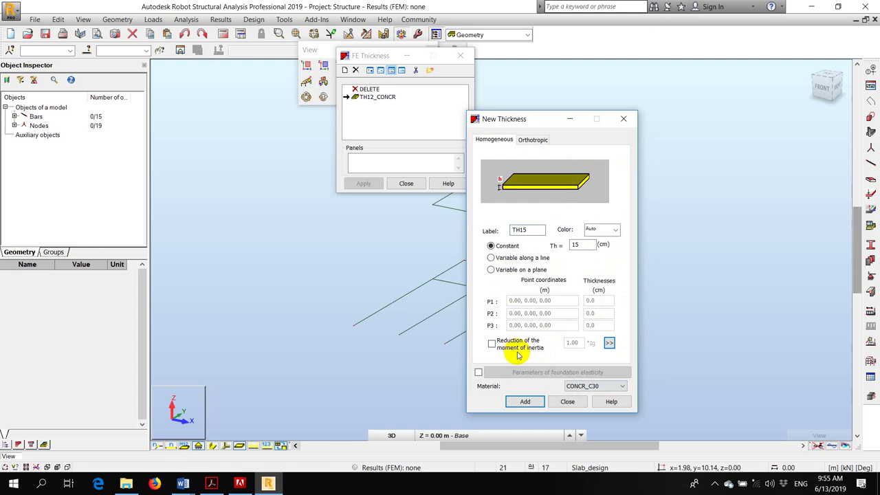
click(491, 343)
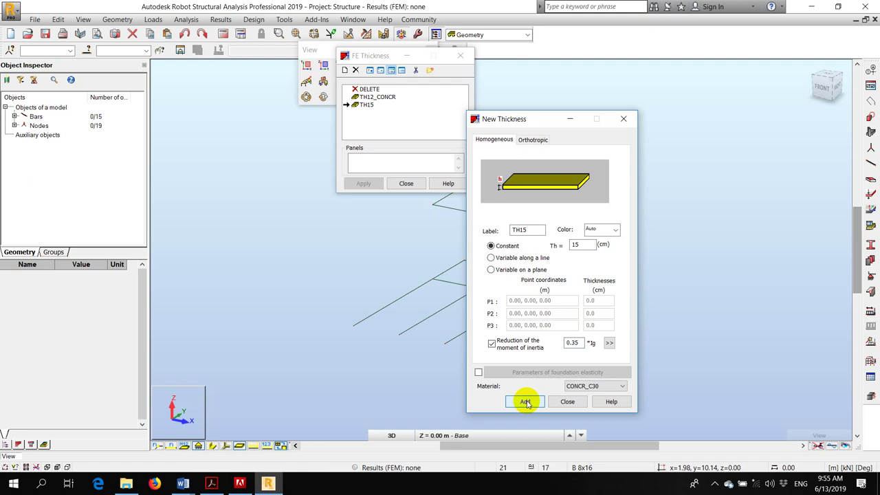
Finish the thickness definition and create the lower flight as a contour panel between the base-level bar ends and the mid-landing's front edge.
click(566, 402)
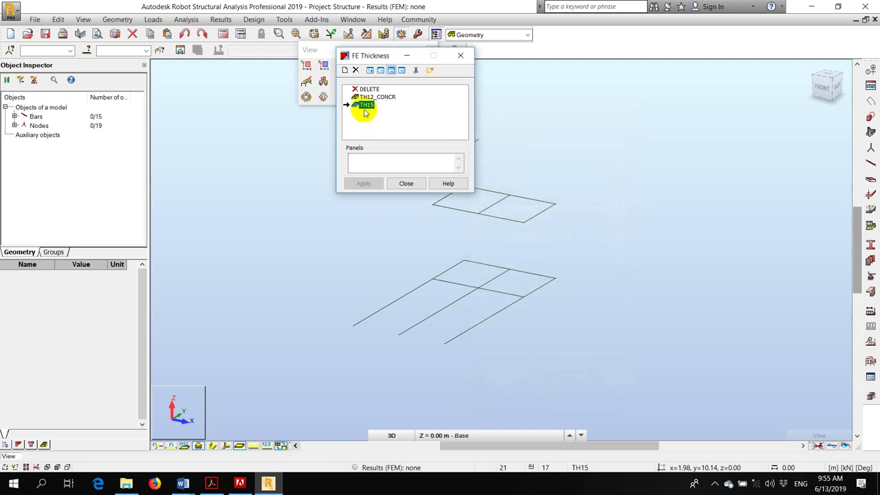
click(408, 183)
click(870, 101)
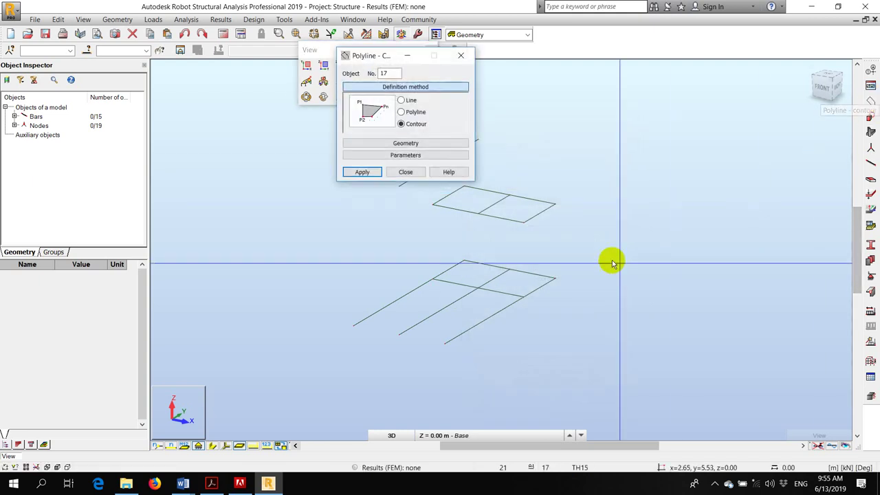
click(405, 155)
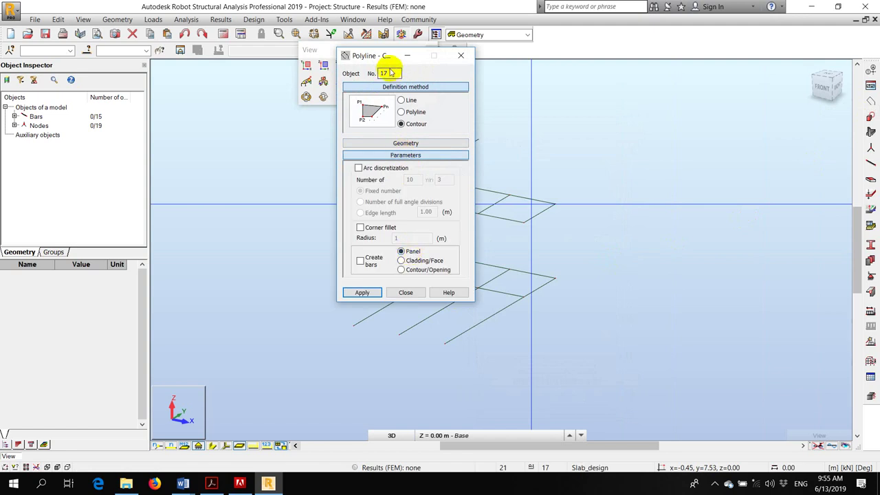
drag(362, 58, 699, 190)
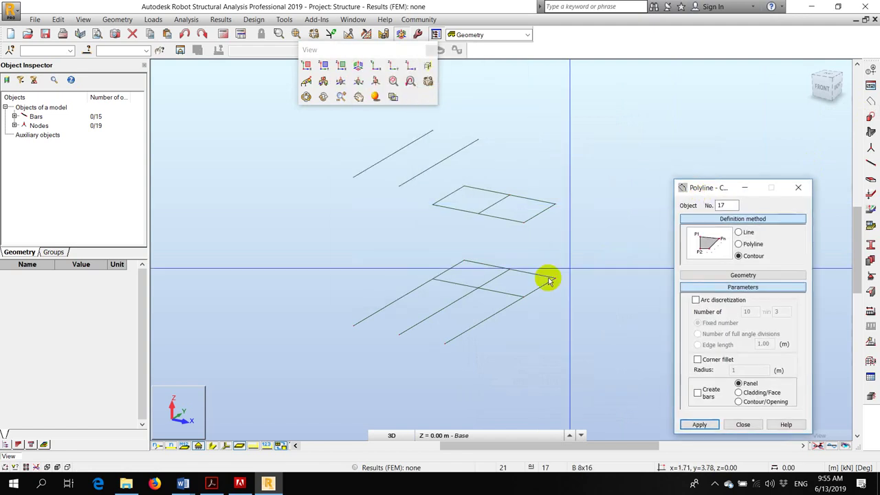
click(398, 334)
click(445, 342)
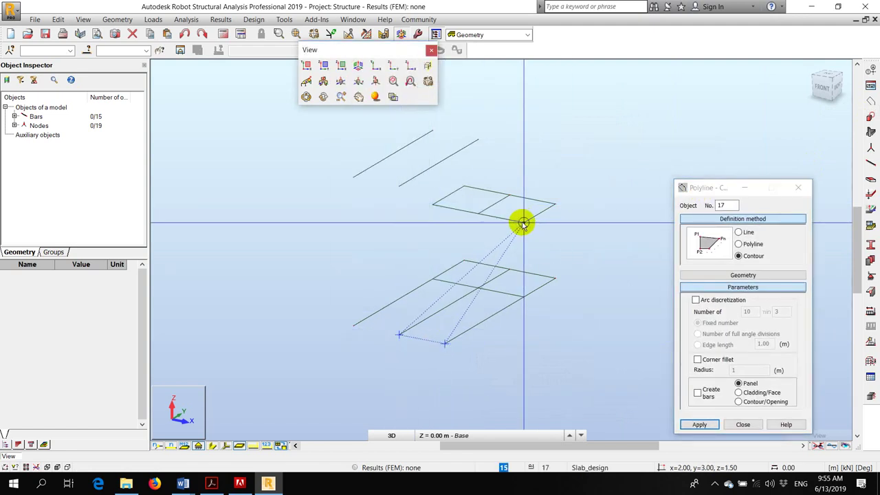
click(523, 222)
click(489, 227)
click(698, 424)
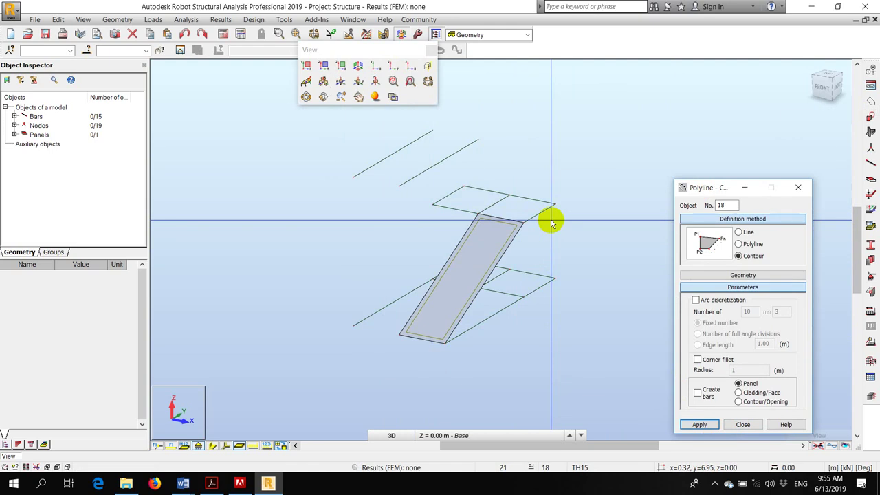
Create the mid-landing slab as a contour panel through the four outer corners of the landing bars at Z = 1.5 m.
scroll(422, 207, up, 2)
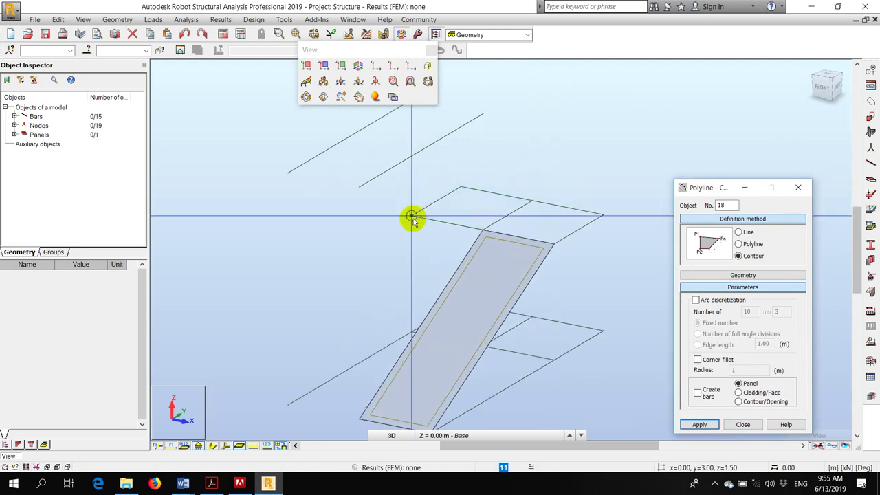
click(412, 215)
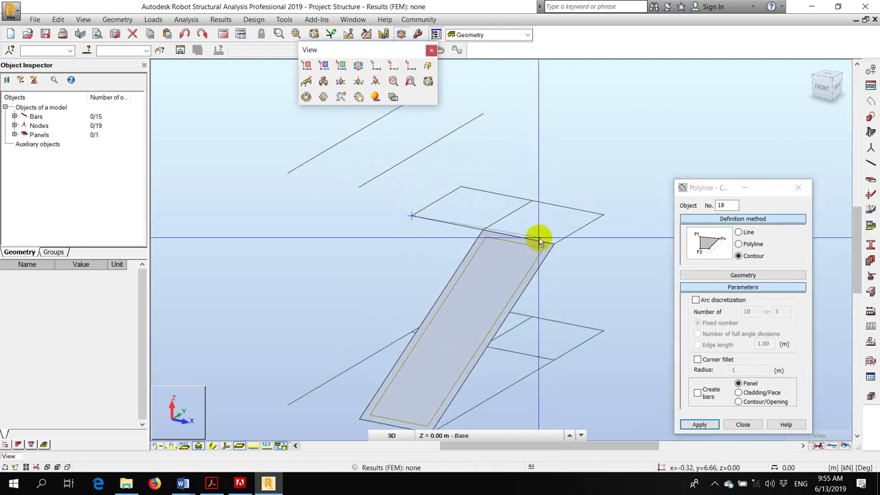
click(602, 215)
click(462, 188)
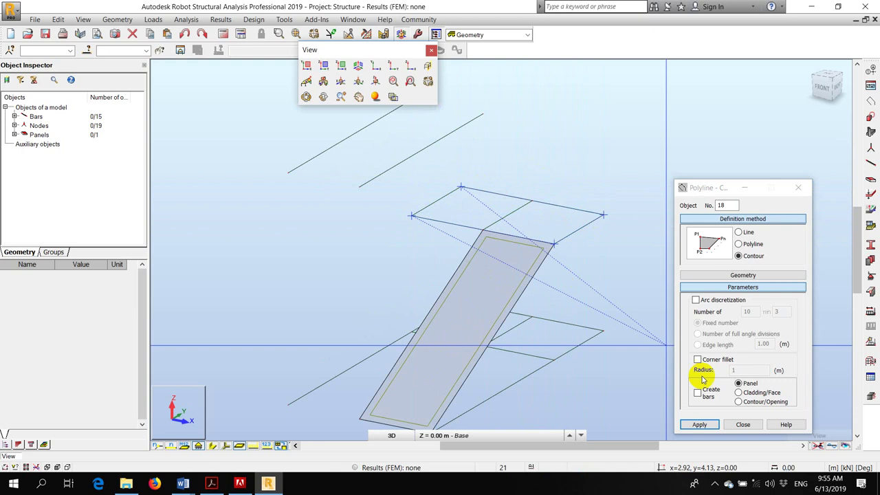
click(698, 425)
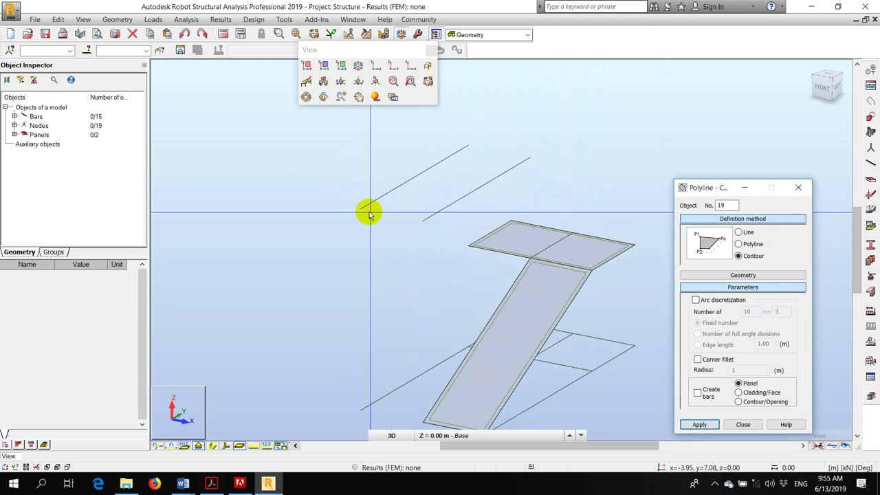
Create the upper flight as a contour panel from the upper-level bar ends down to the X = 0 to 1 m part of the landing edge.
click(362, 208)
click(423, 220)
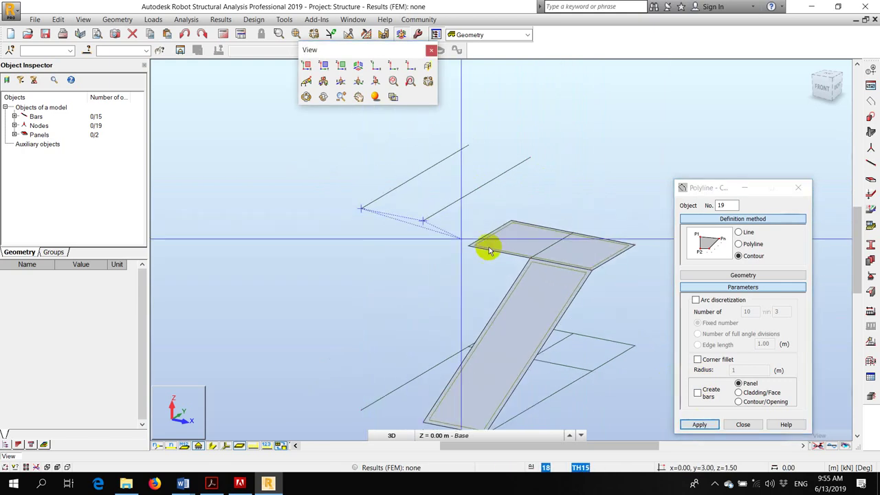
double_click(470, 246)
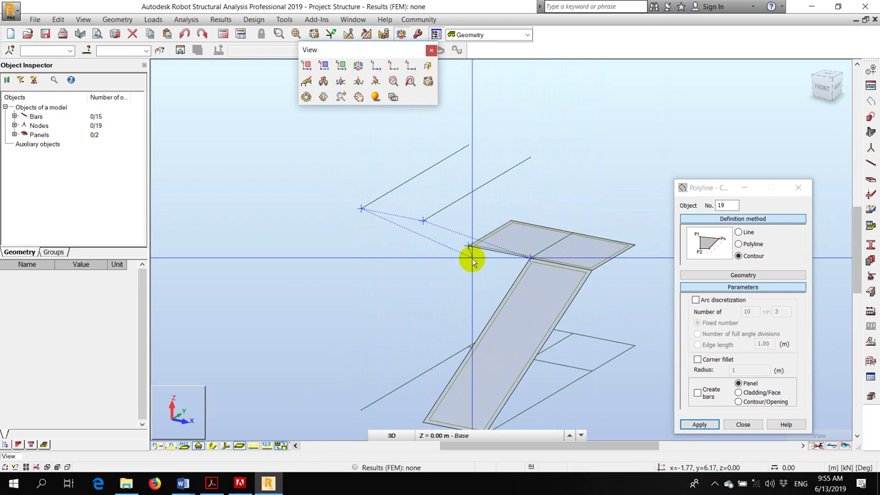
click(699, 424)
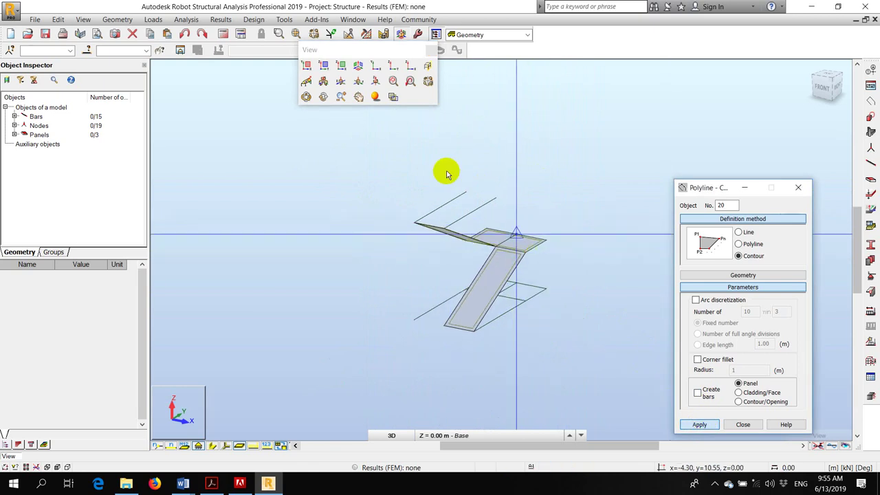
Close the contour definition and delete the two 3 m guide bars at the upper level.
click(310, 94)
drag(522, 199, 441, 166)
click(742, 424)
scroll(501, 213, up, 2)
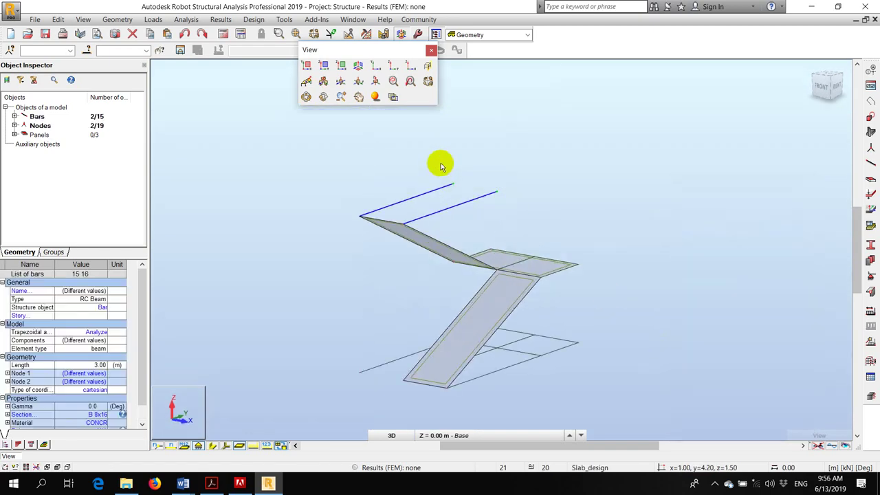
key(Delete)
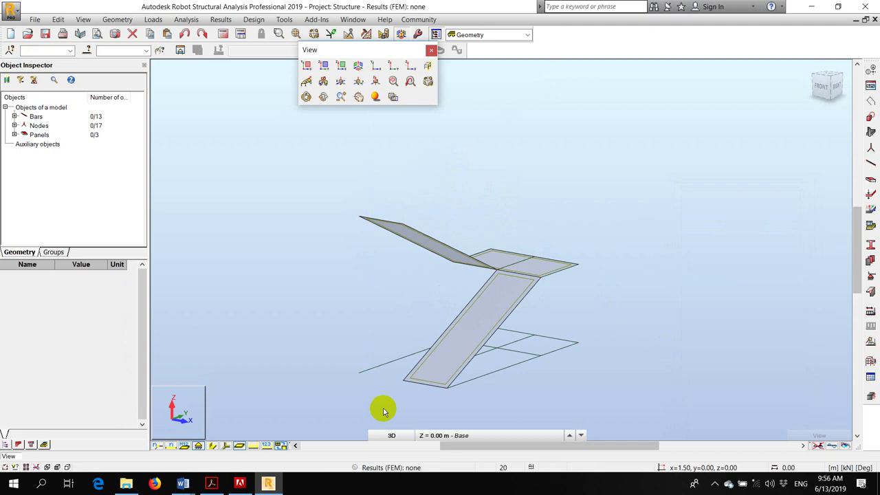
Display the bar section shapes and delete the base-level guide bars beneath the stair panels.
click(211, 445)
scroll(481, 361, up, 3)
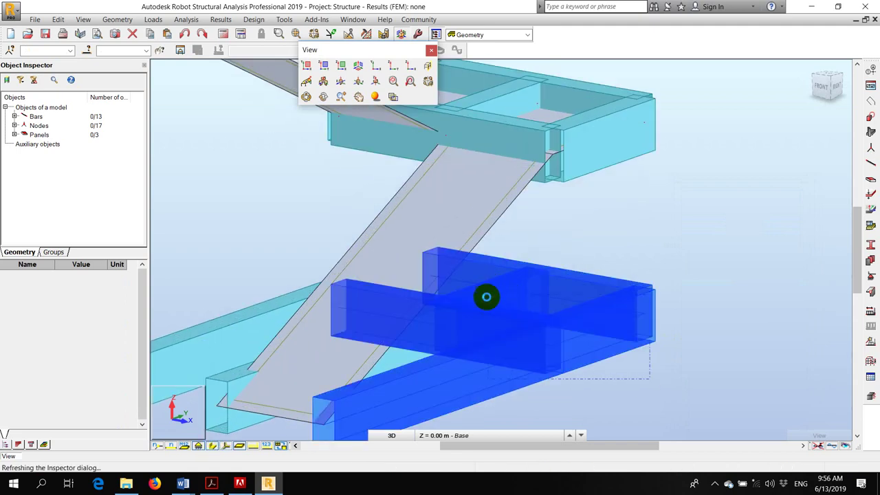
click(486, 297)
key(Delete)
click(210, 334)
key(Delete)
scroll(539, 345, down, 3)
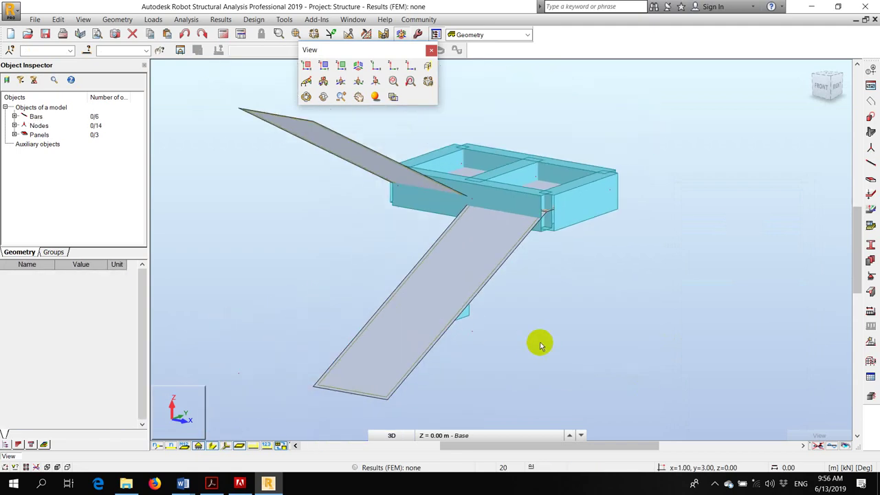
Add a new RC beam section with b = 5 cm and h = 5 cm, labelled B 5x5.
scroll(550, 190, up, 2)
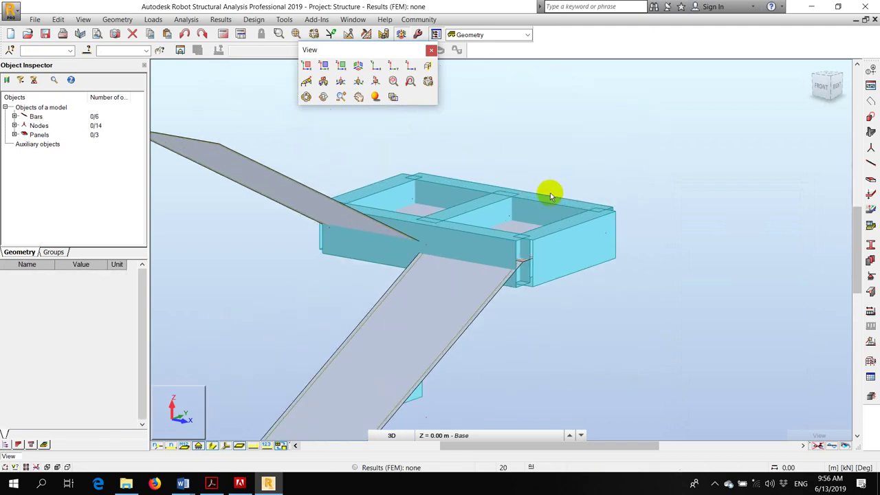
click(870, 242)
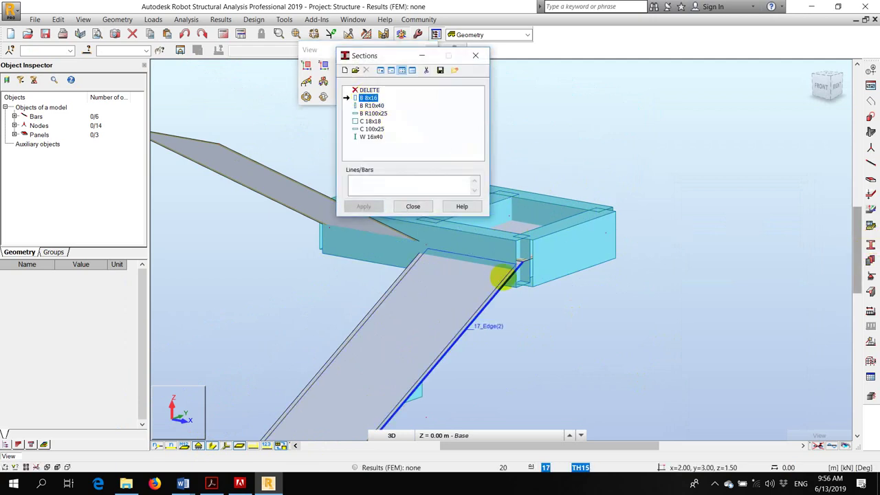
double_click(369, 98)
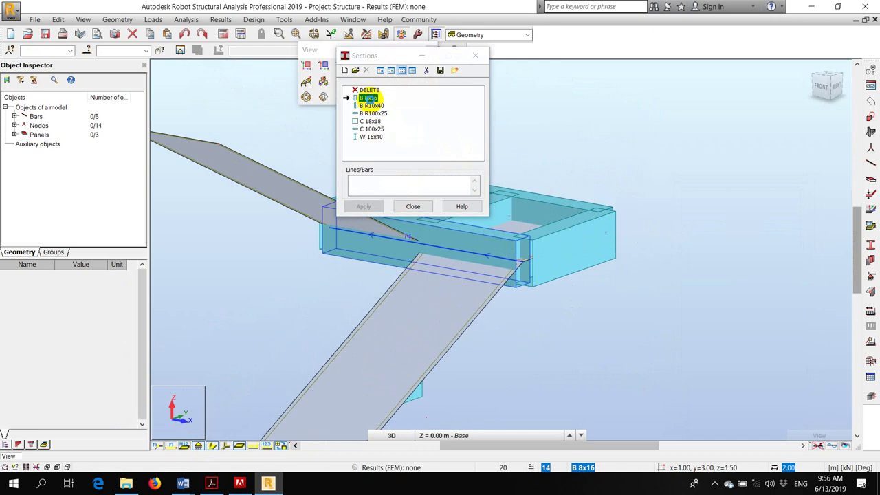
click(535, 257)
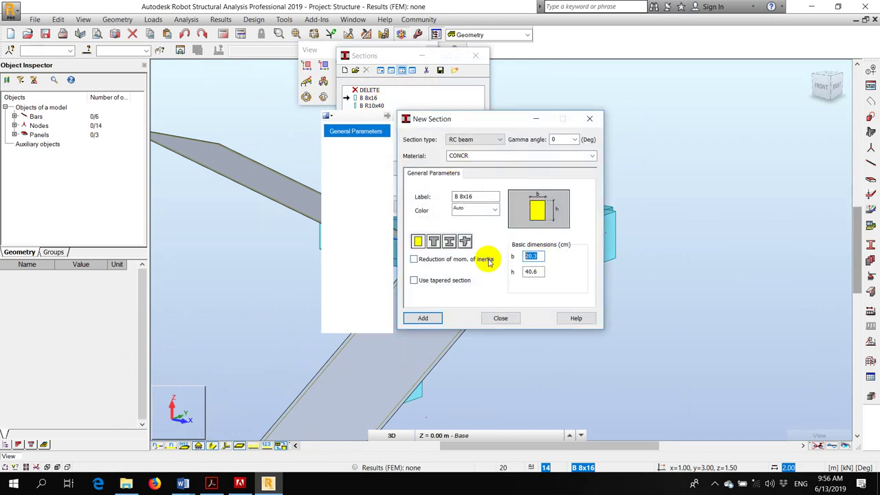
text(55)
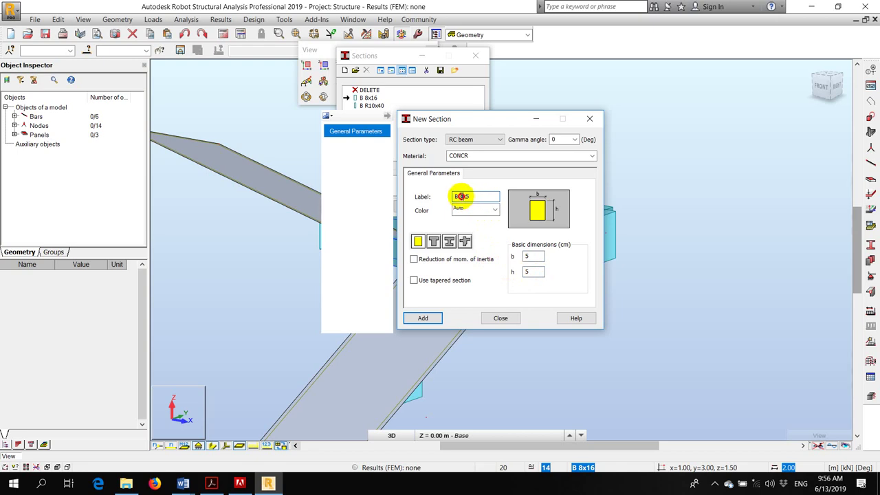
click(437, 314)
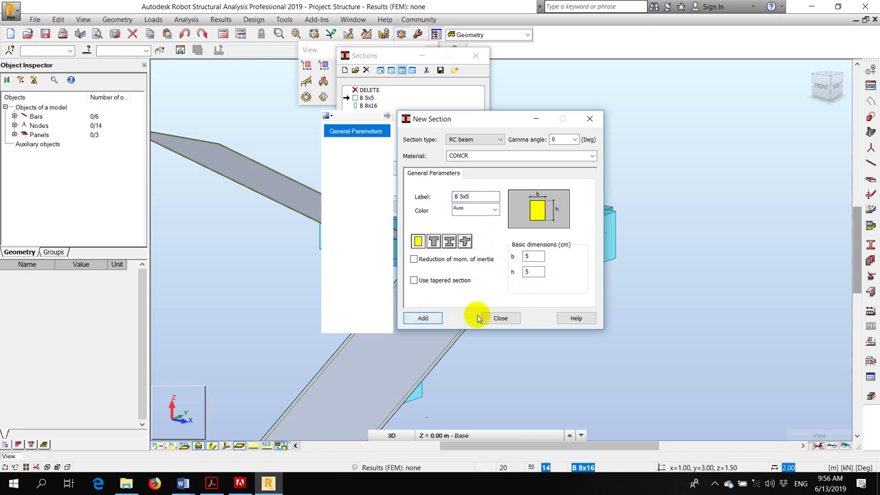
click(500, 318)
Assign the B 5x5 section to all five mid-landing bars.
scroll(646, 315, down, 2)
scroll(538, 243, up, 2)
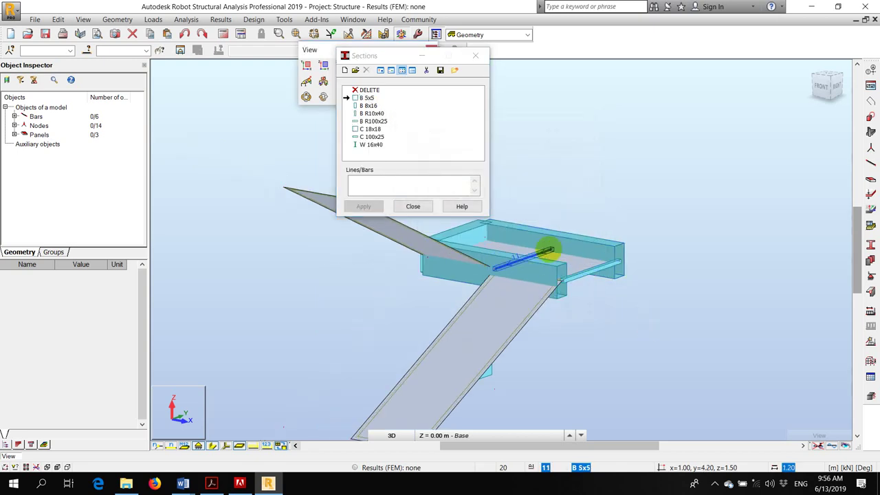
click(560, 239)
click(503, 265)
scroll(635, 236, down, 2)
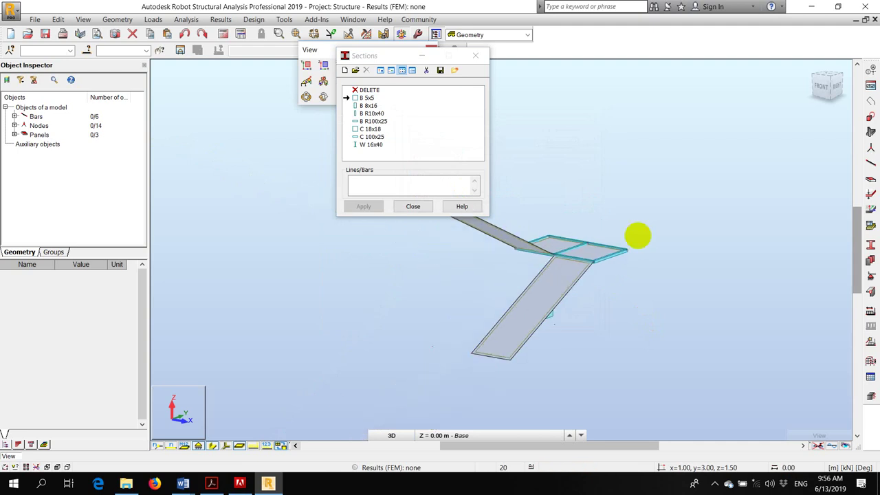
Delete the remaining B 8x16 bar at base level beneath the landing and close the section list.
drag(356, 60, 675, 161)
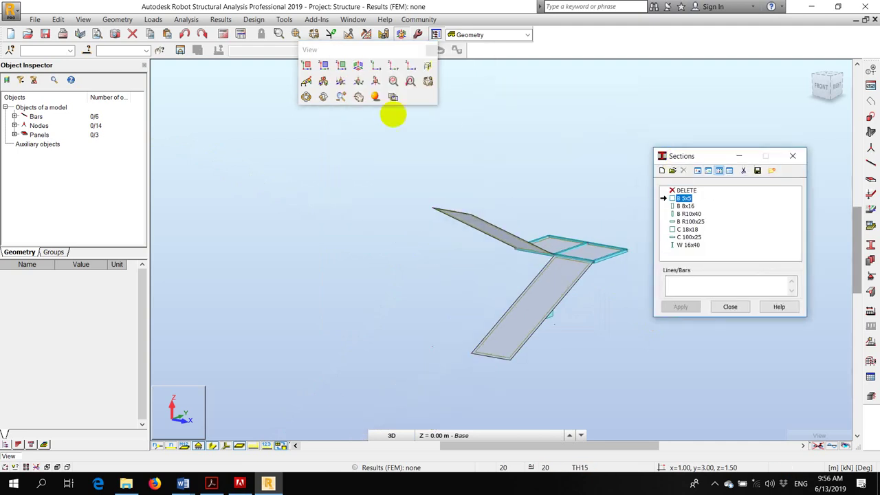
click(306, 97)
drag(534, 202, 505, 206)
right_click(520, 178)
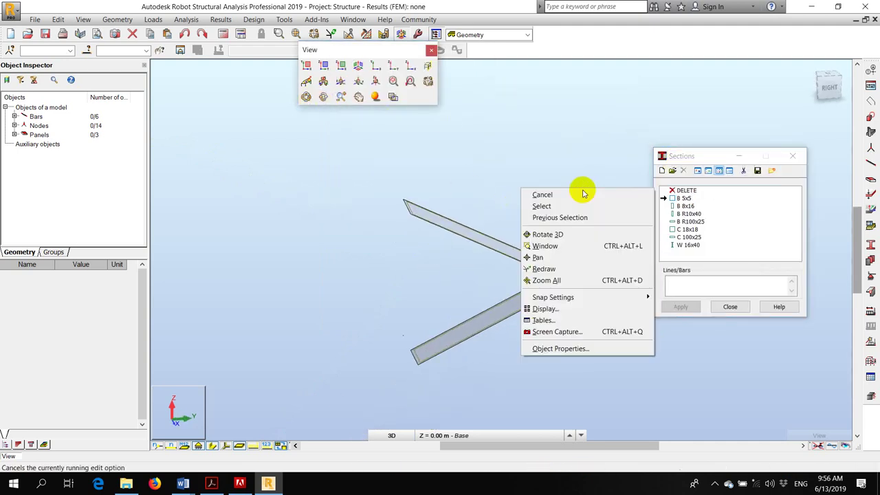
click(555, 202)
click(592, 329)
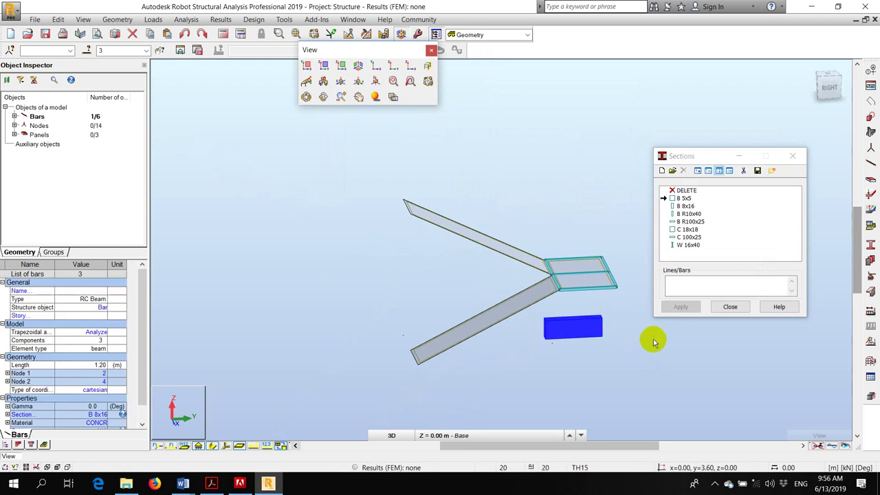
key(Delete)
click(730, 306)
Copy the landing's 2 m rear edge bar down to base level with translation vector 0,0,-1.5.
scroll(586, 206, down, 1)
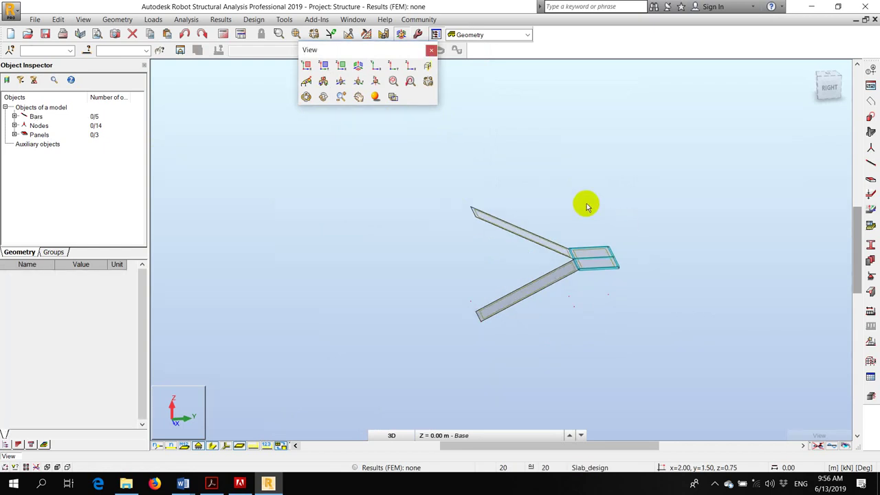
click(308, 98)
drag(567, 201, 568, 238)
scroll(568, 237, up, 3)
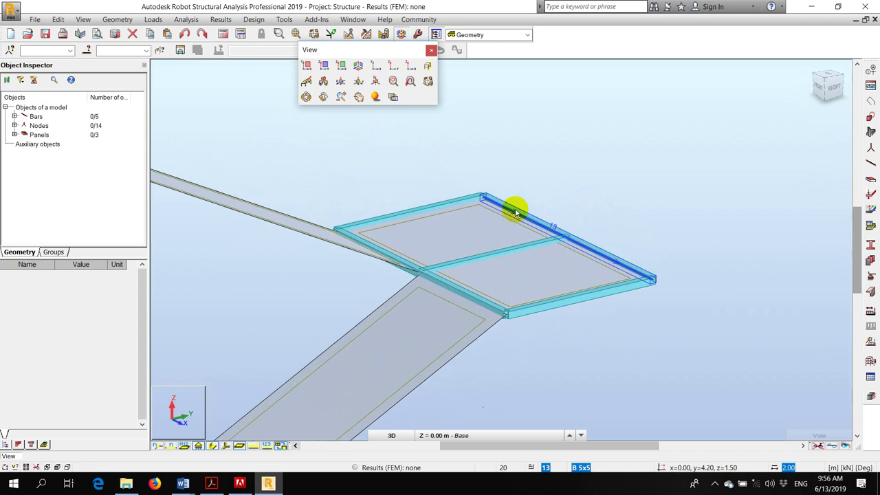
click(514, 206)
scroll(579, 200, down, 2)
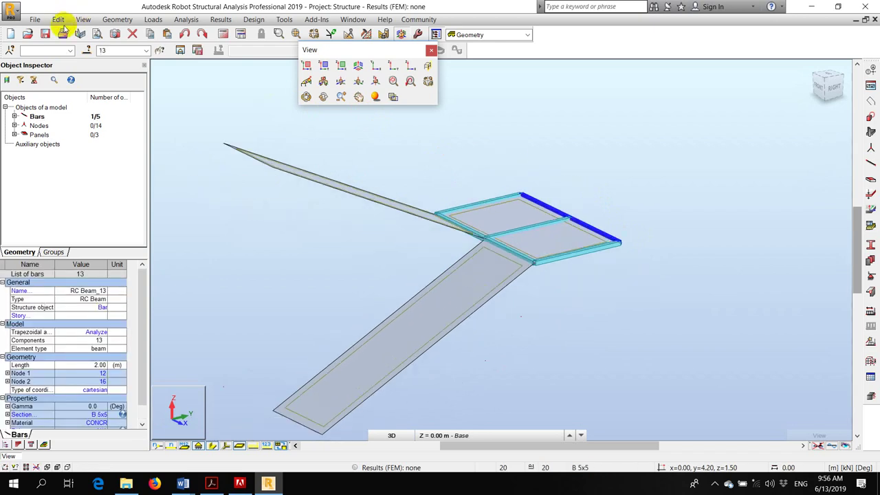
click(60, 20)
mouse_move(122, 165)
click(199, 163)
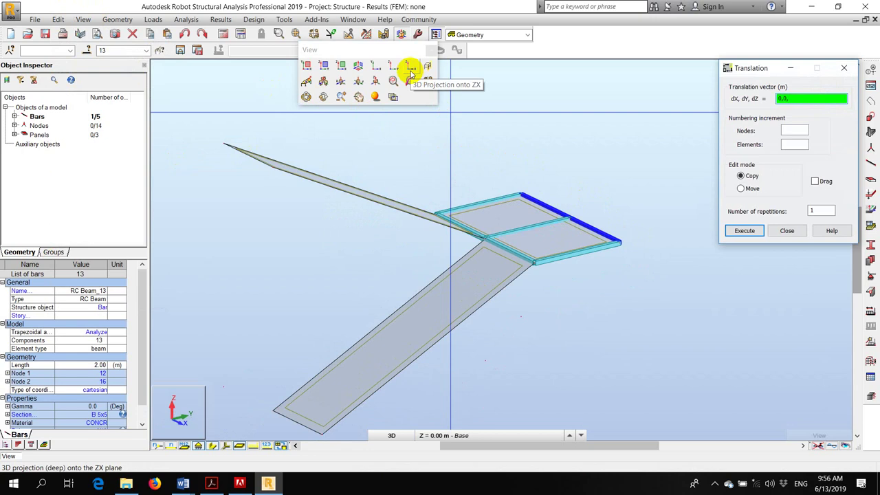
key(Return)
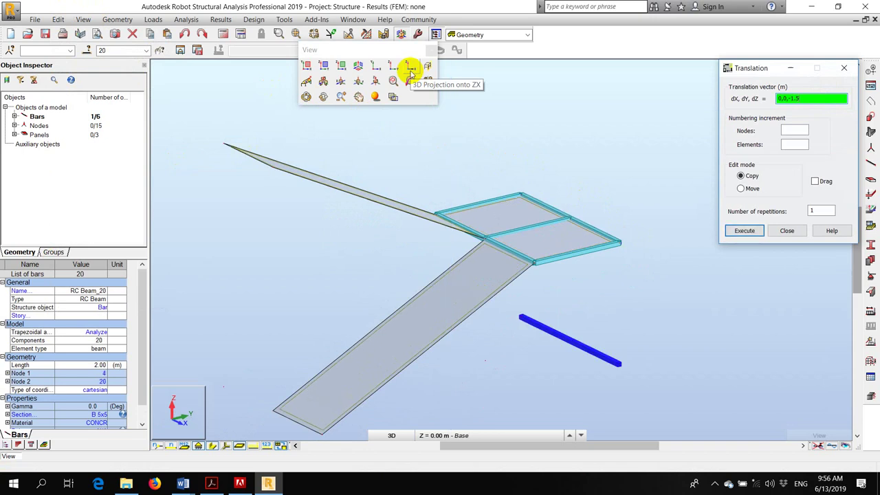
scroll(728, 224, down, 2)
click(790, 230)
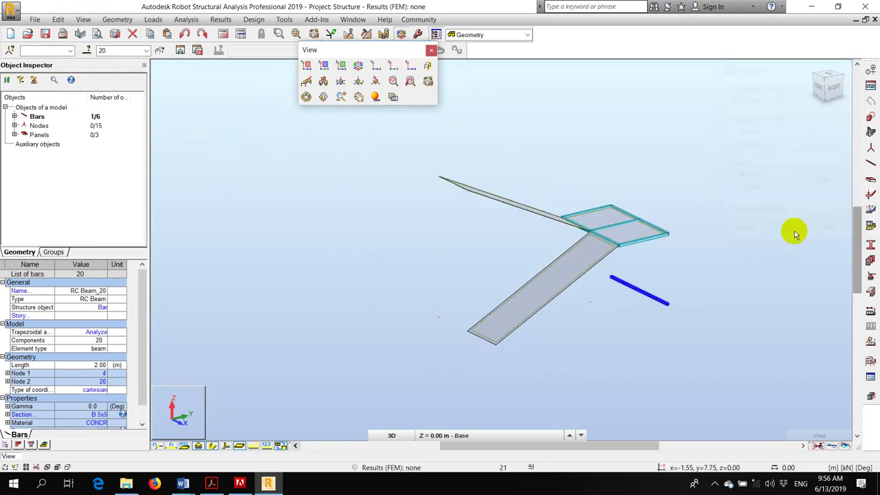
Start a new bar of type RC Column with a new section C R20x20, b = 20 cm and h = 20 cm.
click(869, 167)
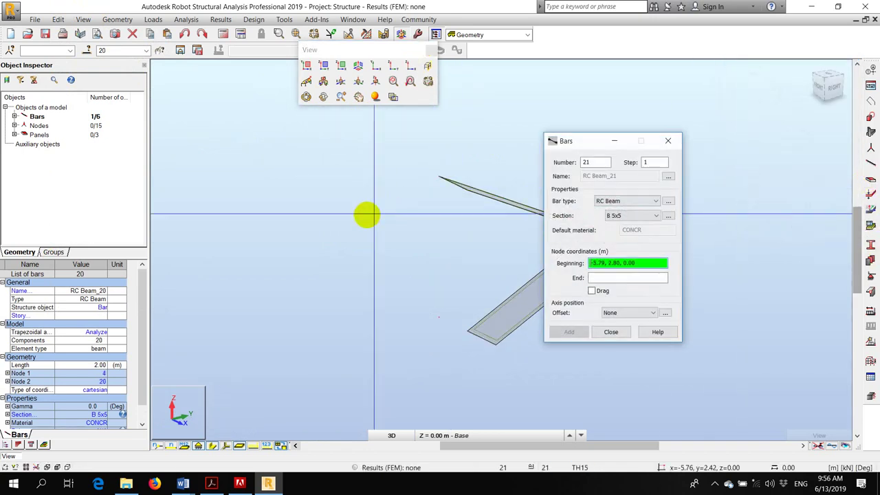
scroll(365, 218, down, 2)
scroll(412, 182, up, 3)
click(619, 200)
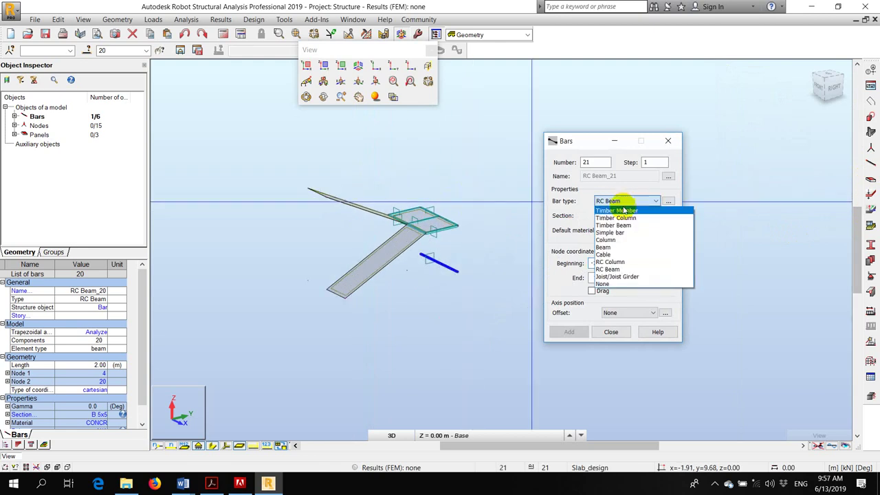
click(621, 262)
click(633, 216)
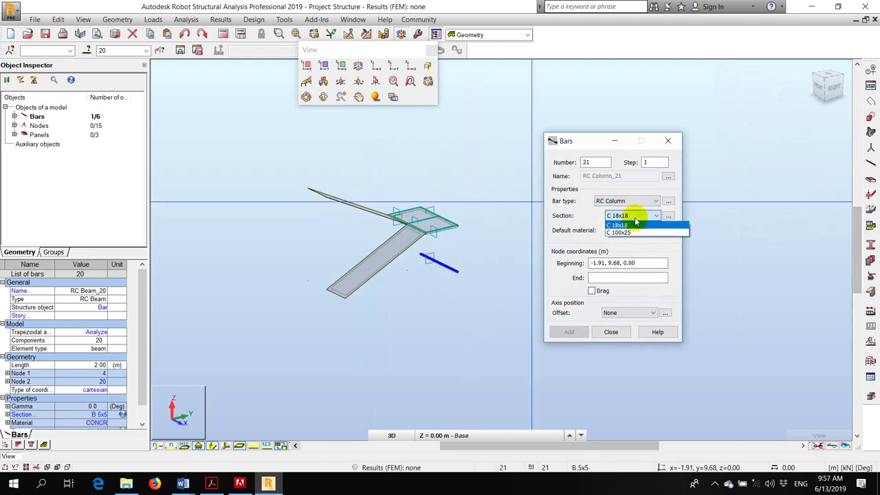
click(657, 220)
click(668, 216)
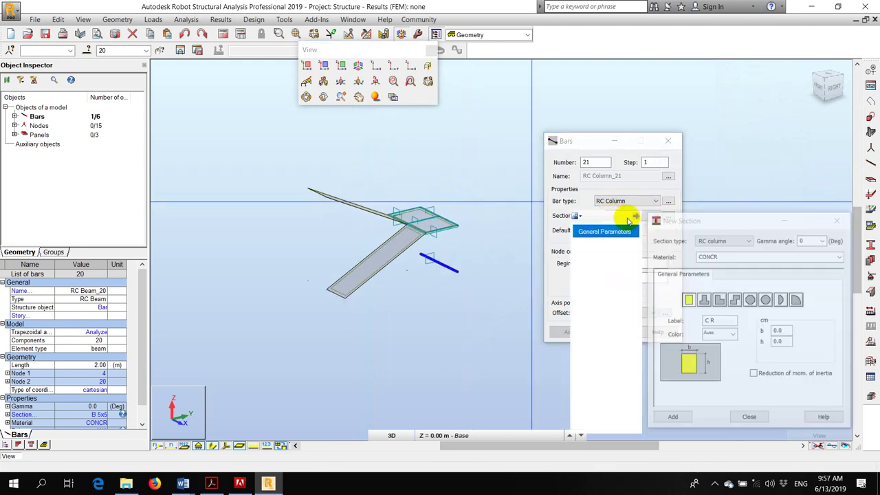
text(20)
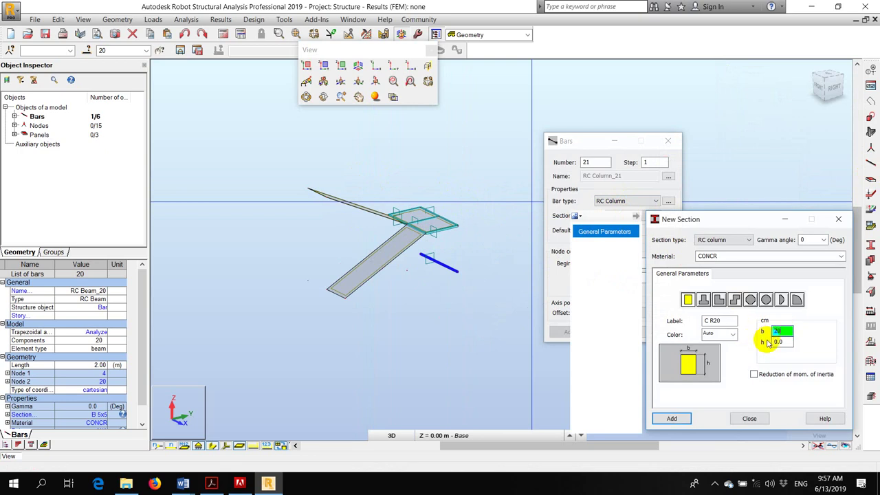
text(x20)
click(671, 418)
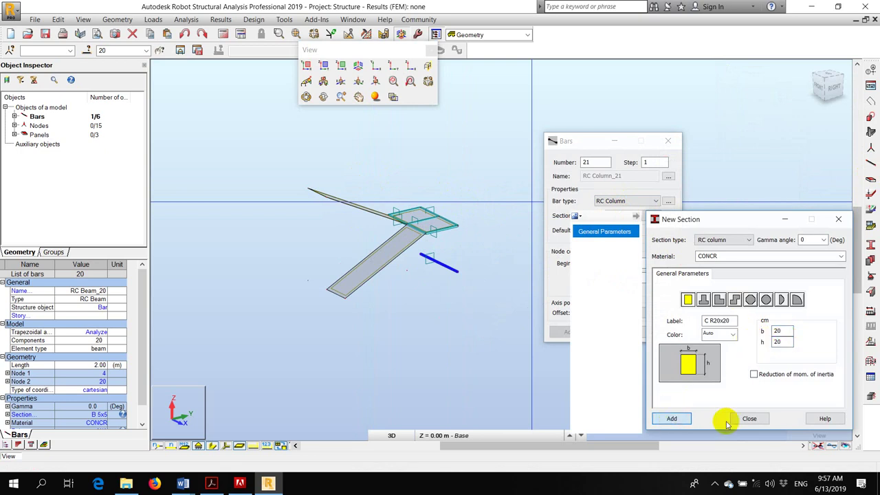
click(749, 418)
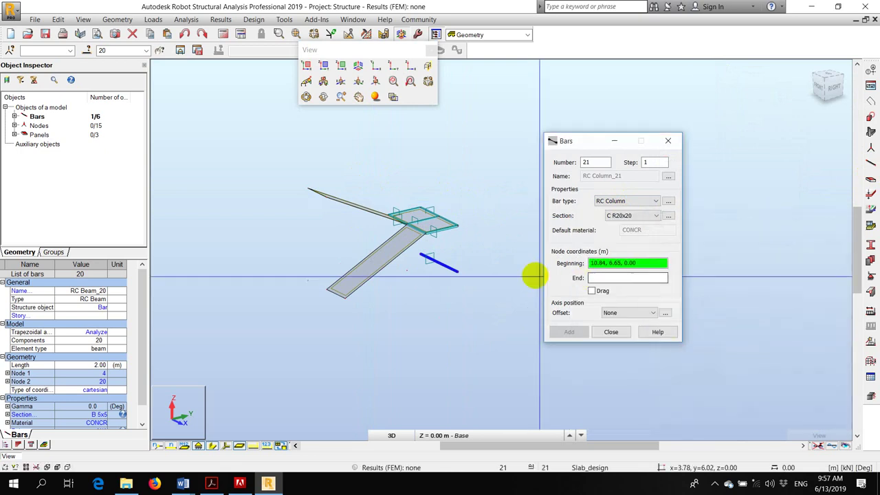
Draw two columns under the landing's rear corners, from 2.00,4.20,0.00 to 2.00,4.20,1.50 and from 0.00,4.20,0.00 to 0.00,4.20,1.50.
click(457, 271)
scroll(460, 255, up, 3)
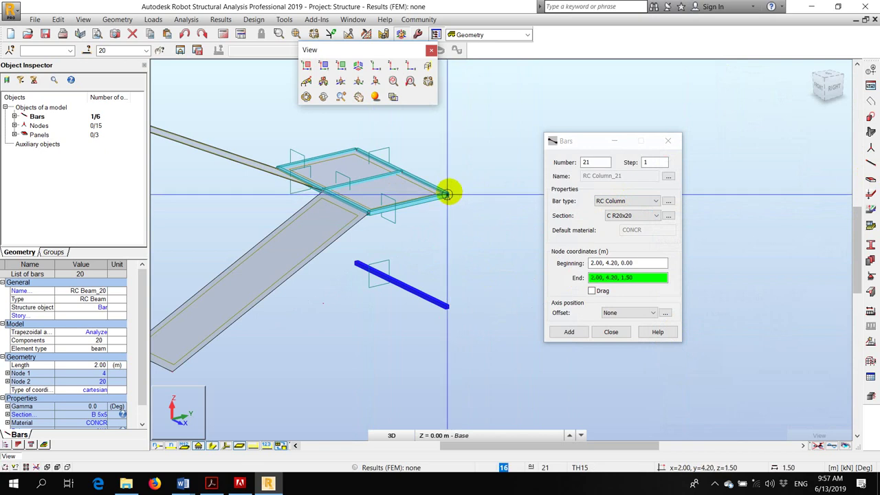
click(449, 195)
click(357, 262)
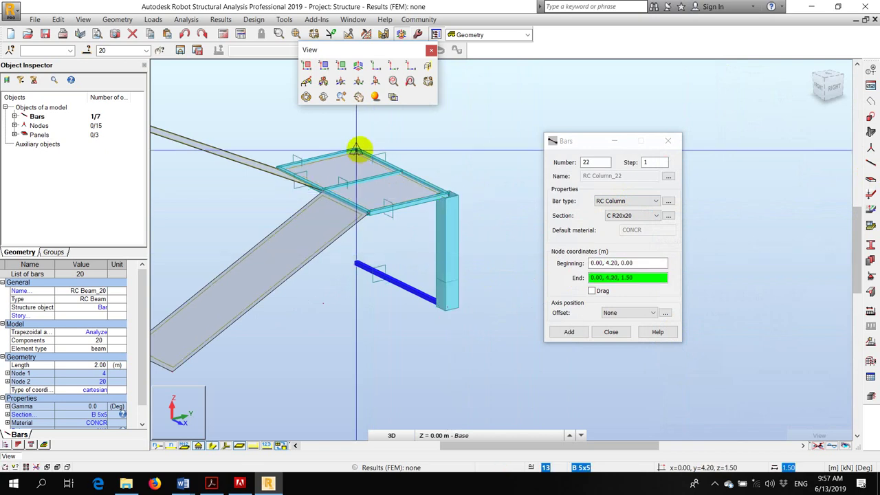
click(375, 185)
scroll(447, 233, down, 3)
click(612, 332)
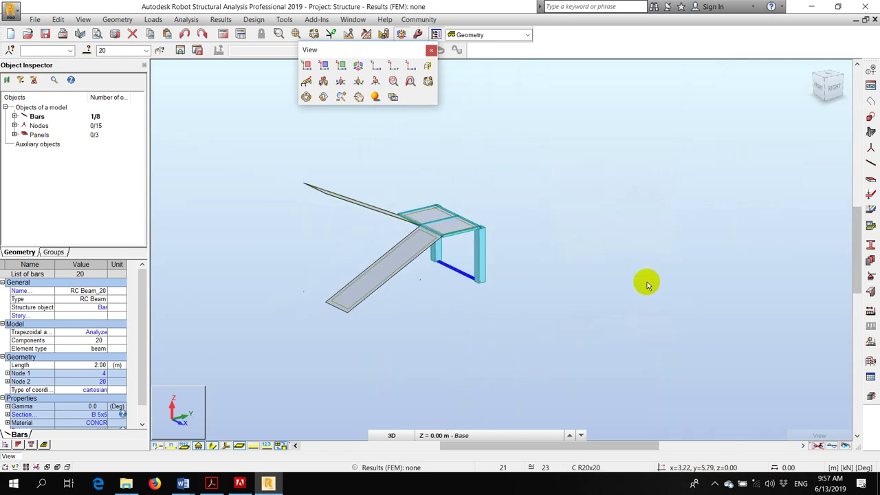
Add a new RC beam section with b = 30 cm and h = 40 cm, labelled B 30x40.
click(305, 96)
mouse_move(501, 213)
mouse_down()
mouse_move(536, 241)
mouse_move(499, 222)
mouse_up()
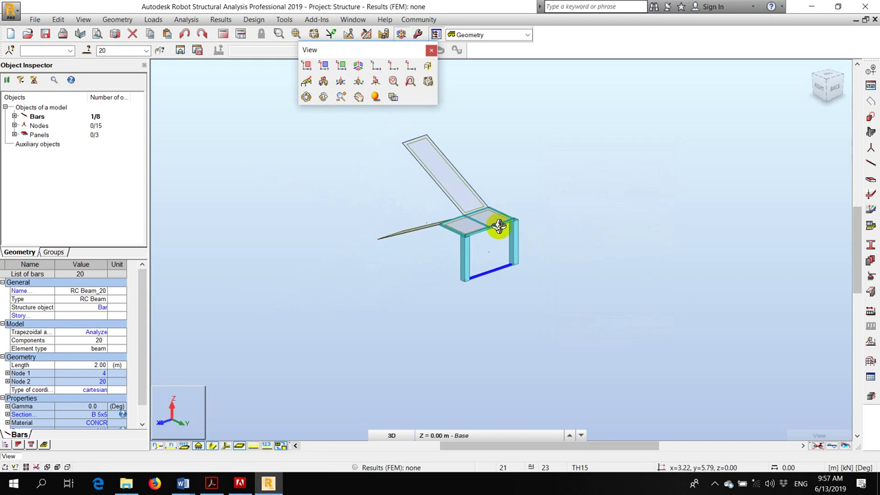
scroll(499, 222, up, 5)
right_click(546, 165)
click(592, 183)
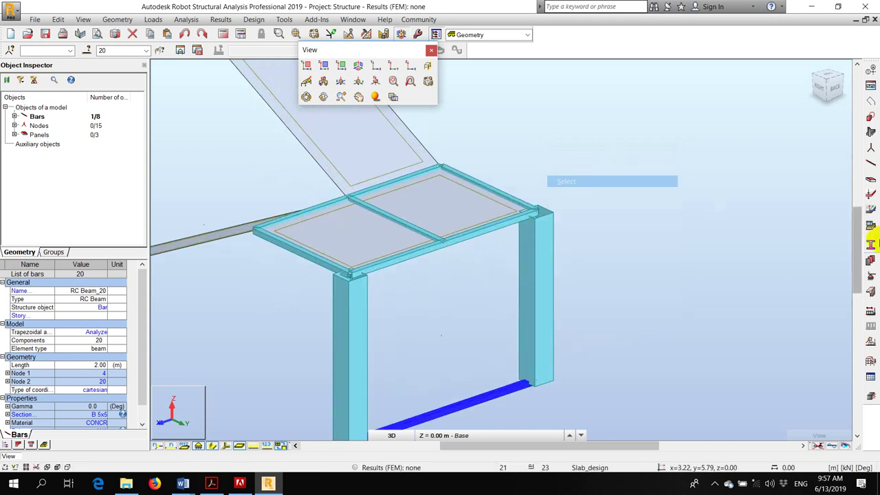
click(870, 245)
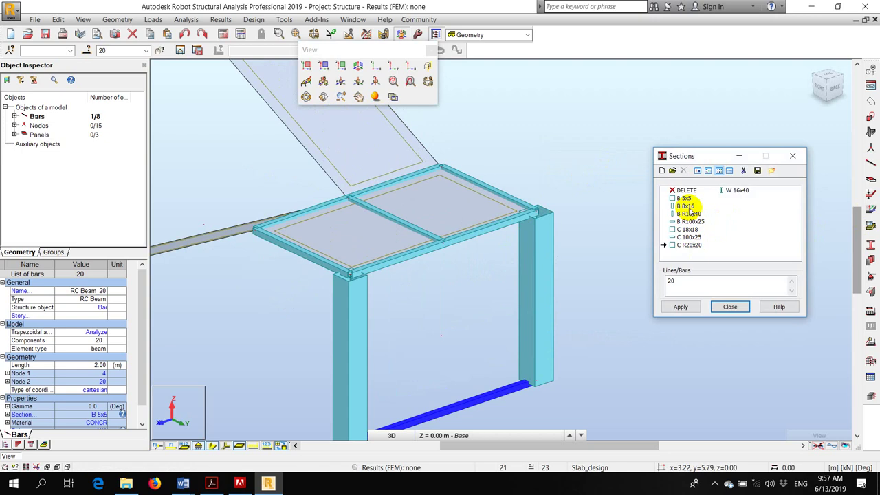
double_click(683, 198)
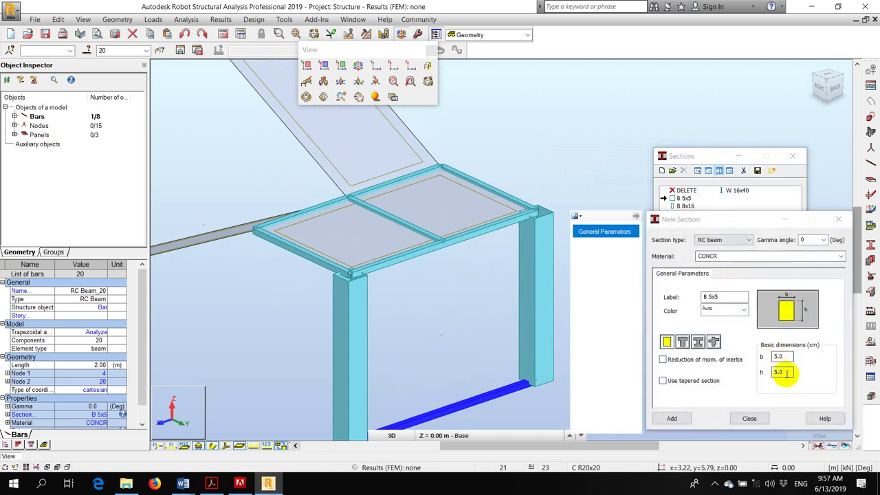
click(778, 372)
mouse_move(785, 371)
mouse_down()
mouse_move(751, 369)
mouse_move(756, 356)
mouse_up()
text(40)
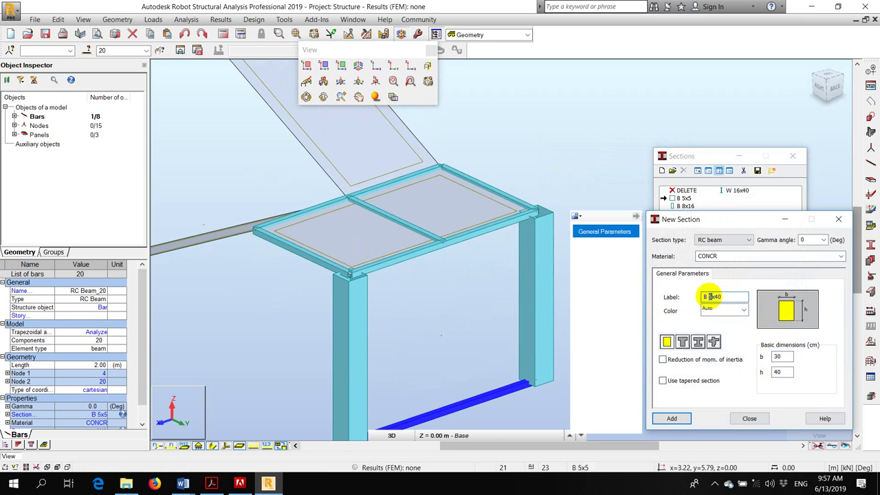
click(677, 417)
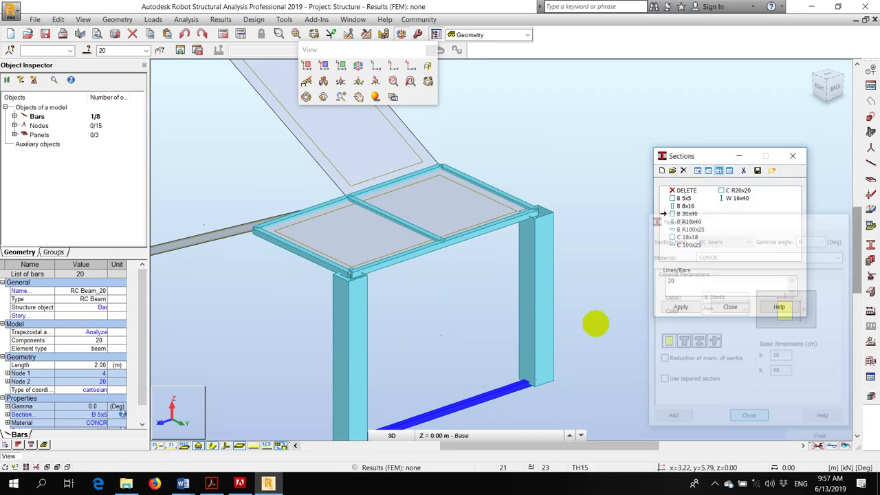
Assign the B 30x40 section to the landing's rear edge bar between the columns and close the section list.
click(495, 259)
scroll(494, 260, down, 5)
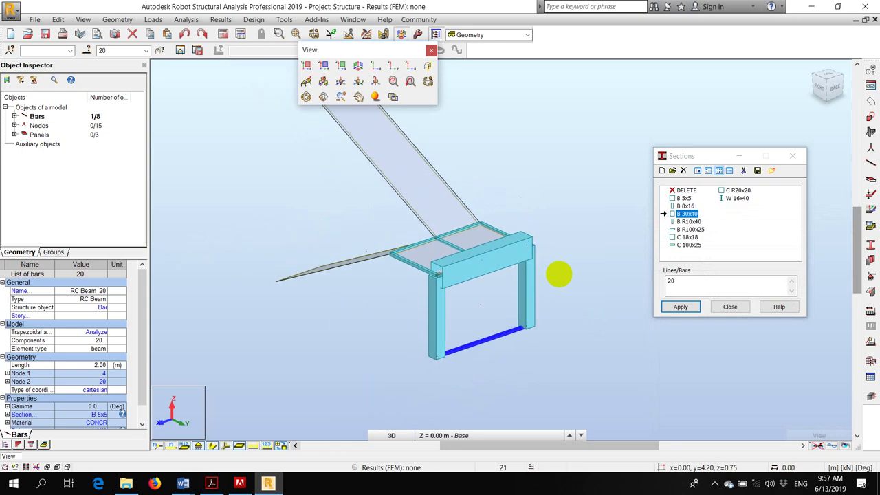
click(727, 306)
Delete the base-level bar between the two column feet.
click(570, 301)
scroll(549, 316, up, 2)
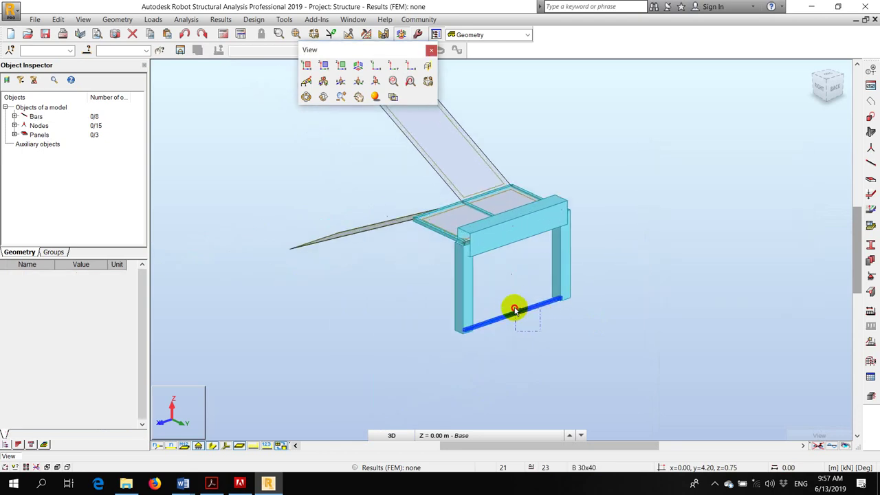
click(514, 310)
click(518, 294)
key(Delete)
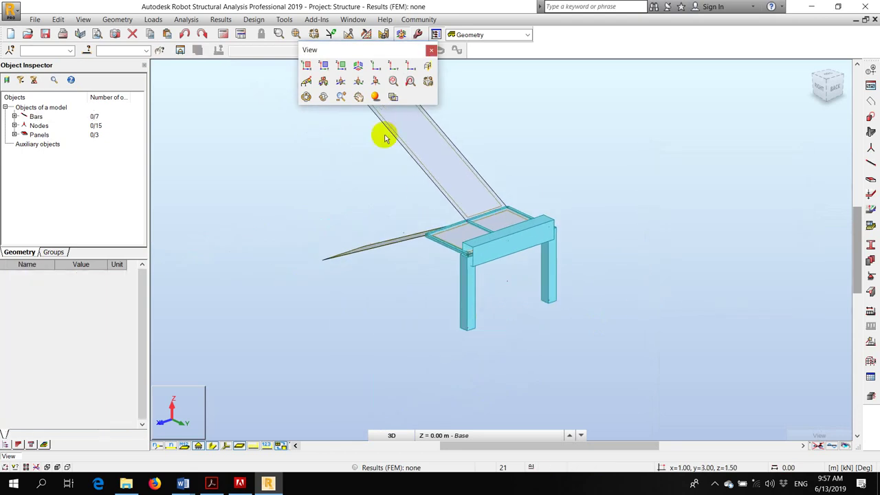
Assign Pinned supports to the free end edges of the upper and lower flights and close the supports list.
drag(472, 183, 557, 246)
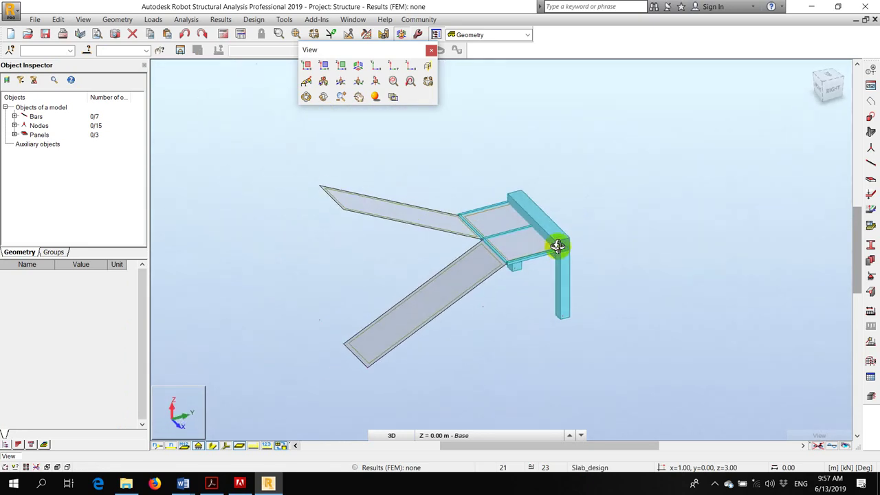
click(870, 279)
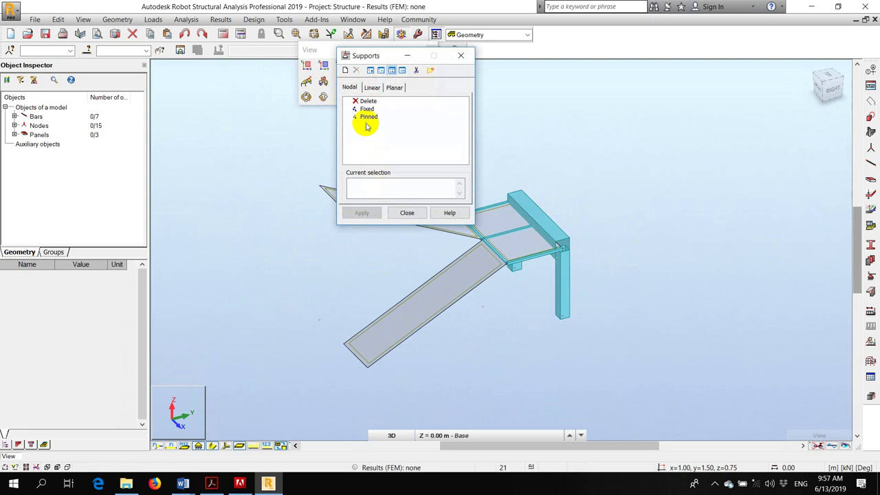
drag(374, 56, 630, 115)
scroll(320, 190, up, 3)
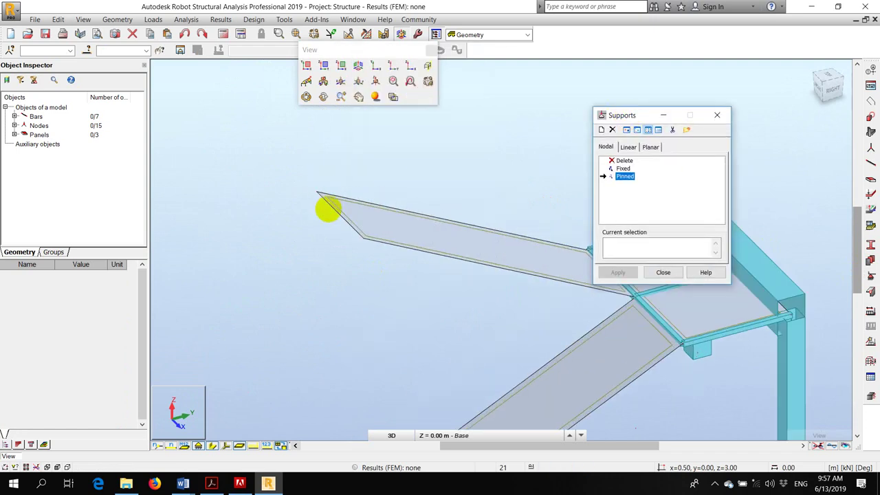
shift+middle_drag(383, 147, 404, 334)
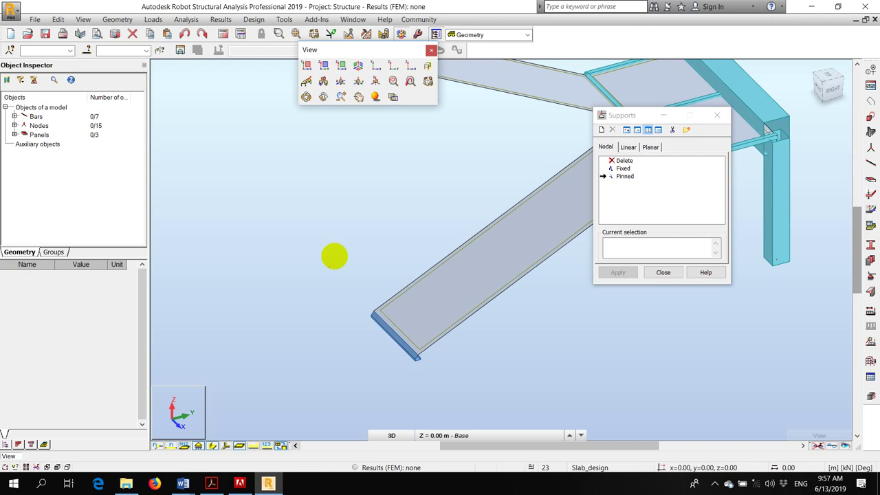
scroll(444, 320, down, 4)
scroll(460, 229, down, 2)
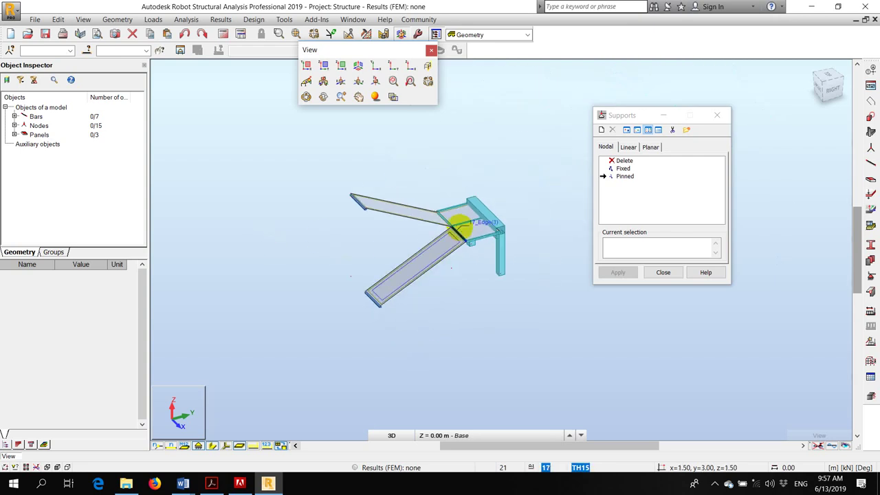
scroll(459, 229, up, 2)
scroll(483, 212, up, 3)
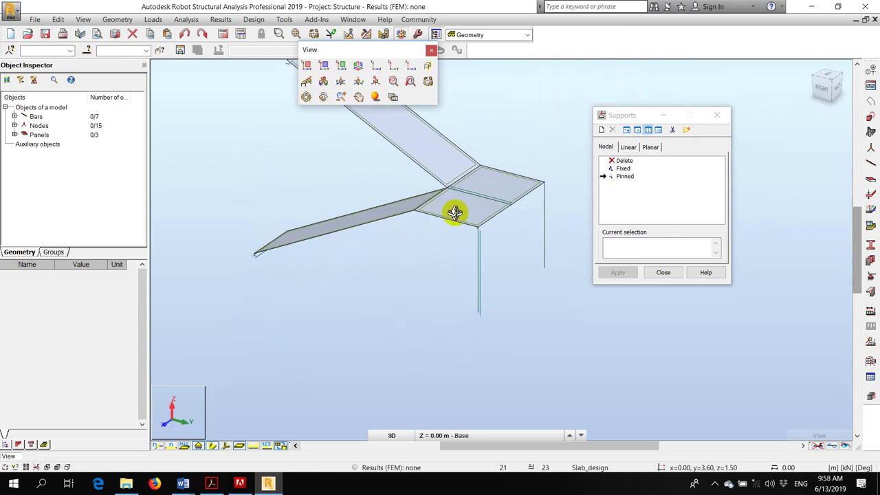
right_click(550, 123)
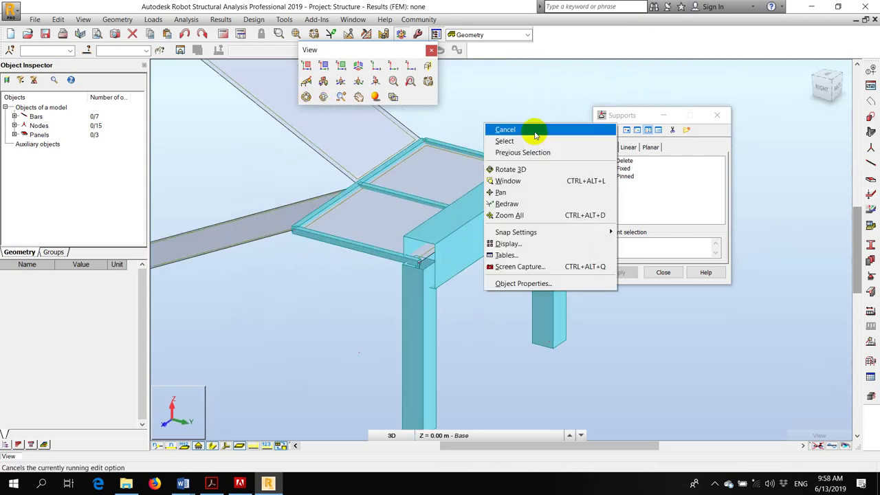
click(534, 130)
click(663, 272)
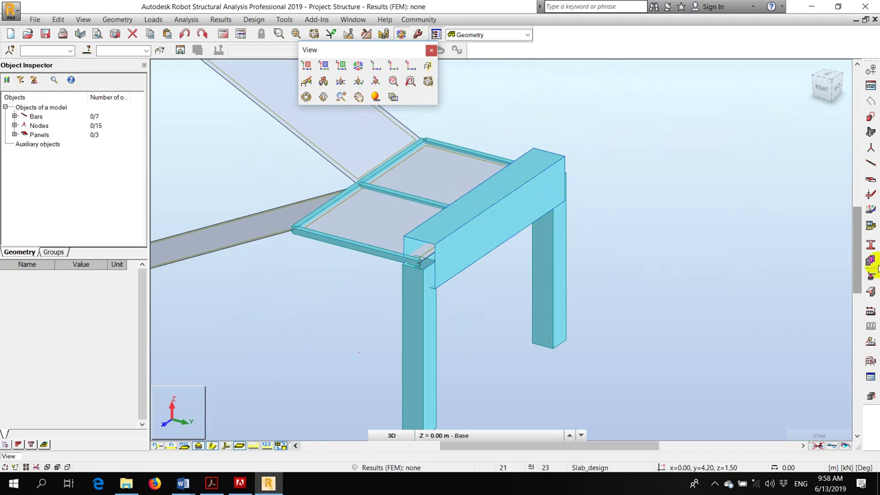
Add an RC beam section B 20x30 with b = 20 cm and h = 30 cm and assign it to the landing's rear edge beam.
click(870, 244)
click(686, 214)
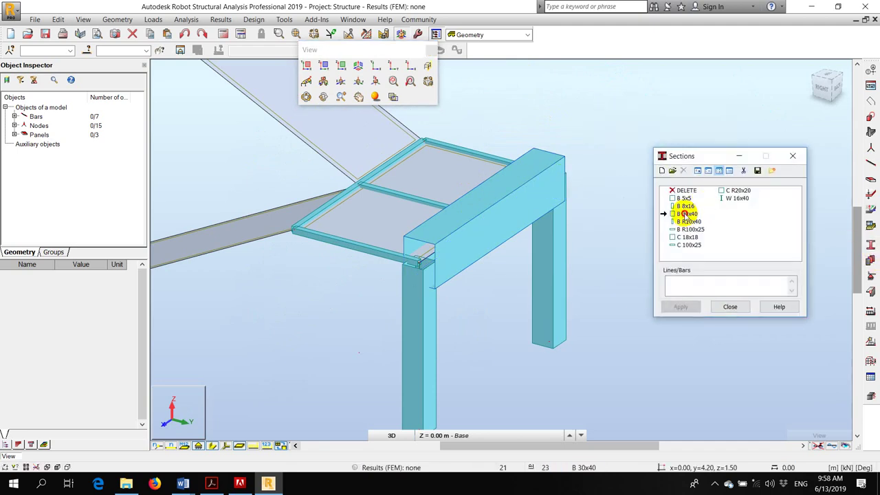
double_click(686, 214)
drag(788, 356, 742, 374)
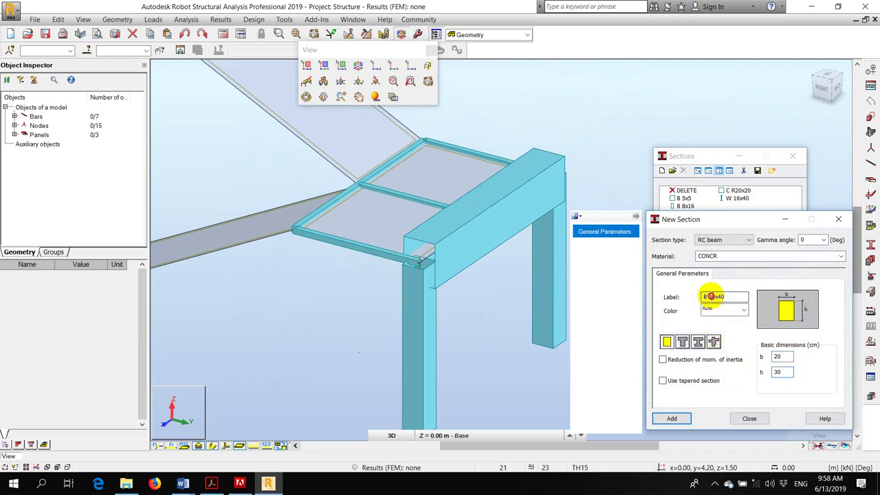
text(20x3)
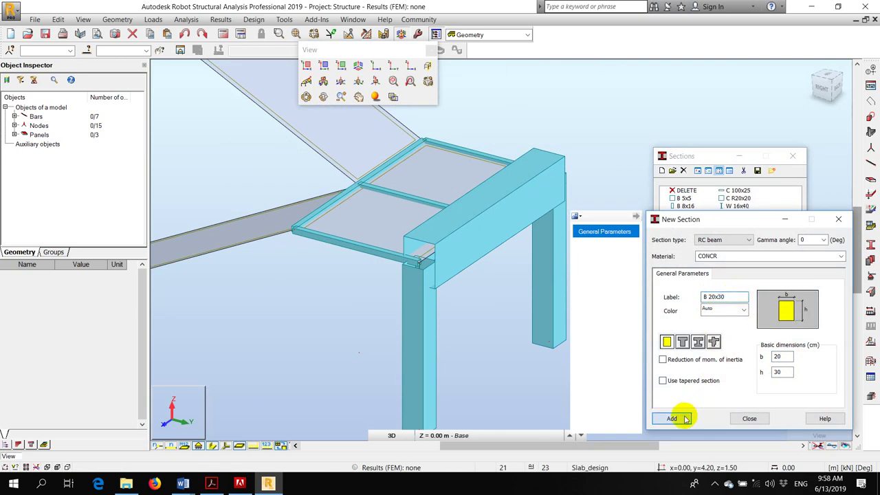
click(749, 420)
scroll(505, 275, down, 4)
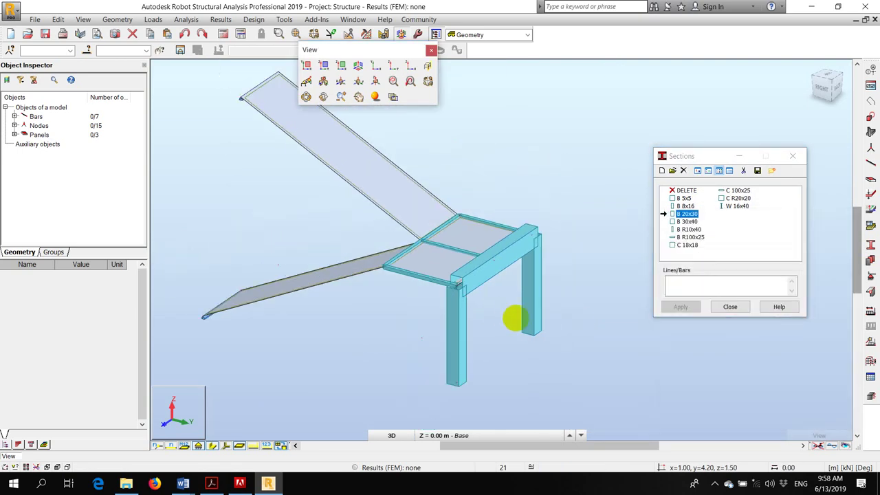
click(727, 307)
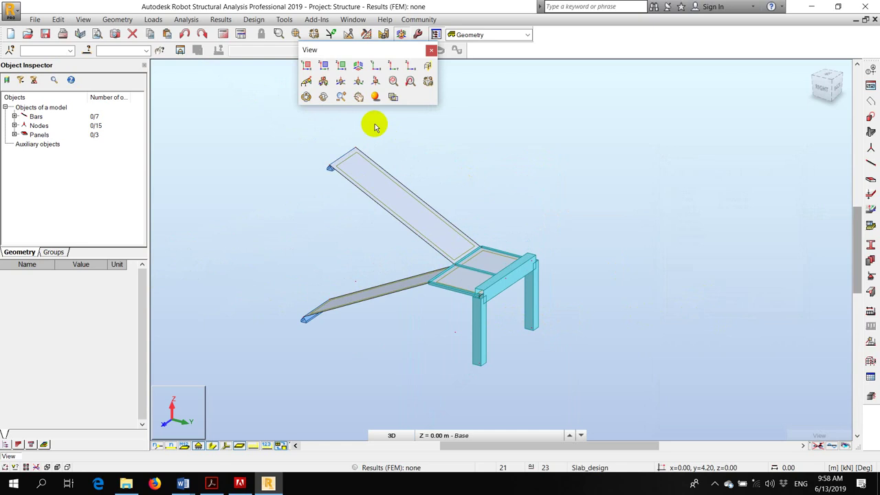
Define a dead load case DL1 and a live load case LL1, then close the load types.
click(317, 97)
drag(502, 216, 512, 218)
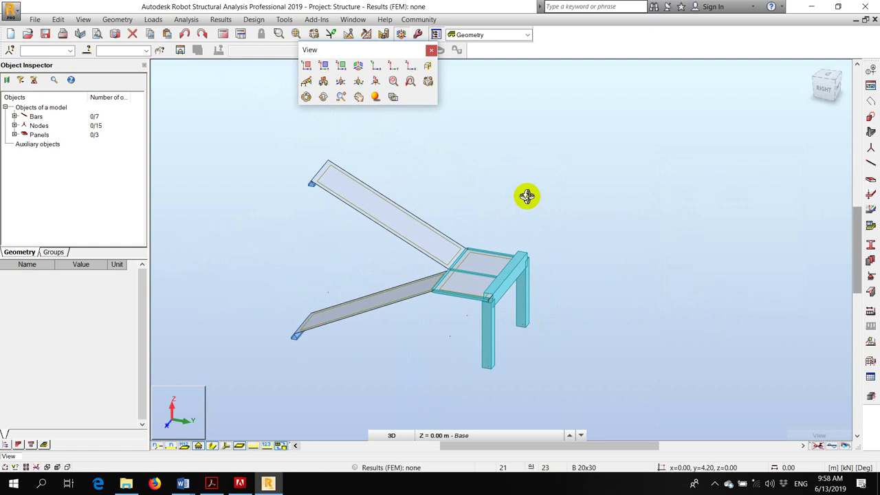
drag(563, 259, 577, 307)
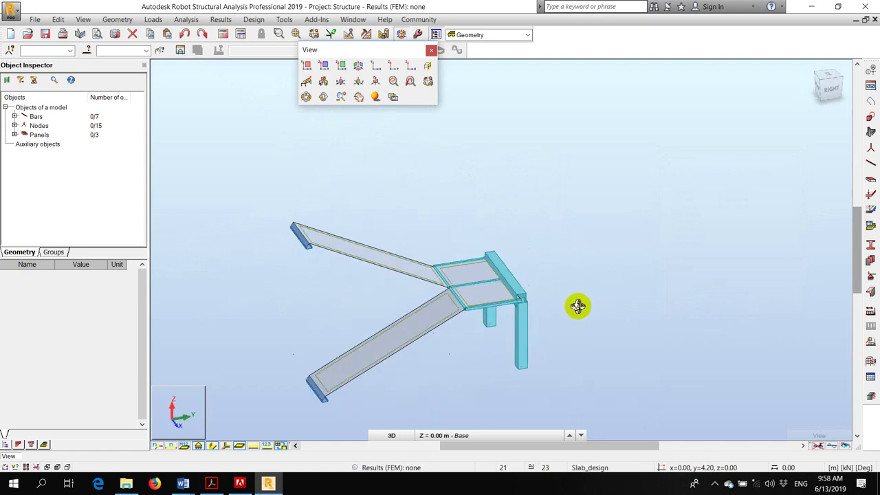
click(869, 311)
click(471, 135)
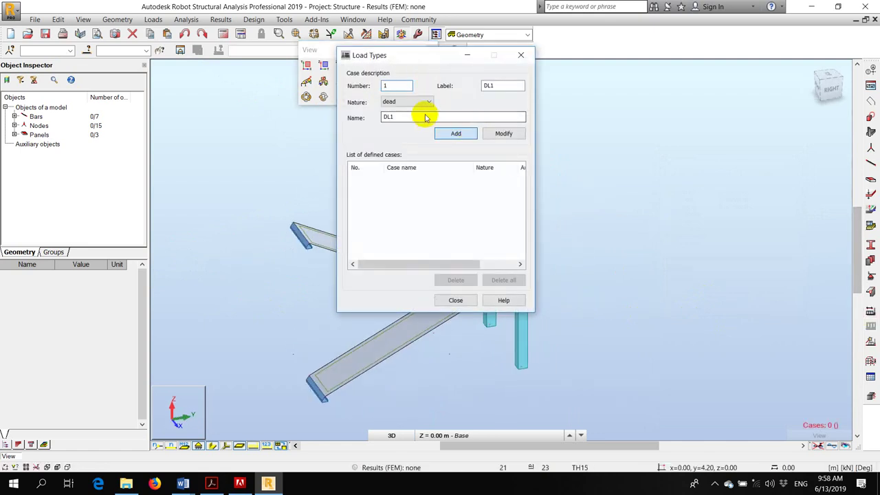
click(406, 102)
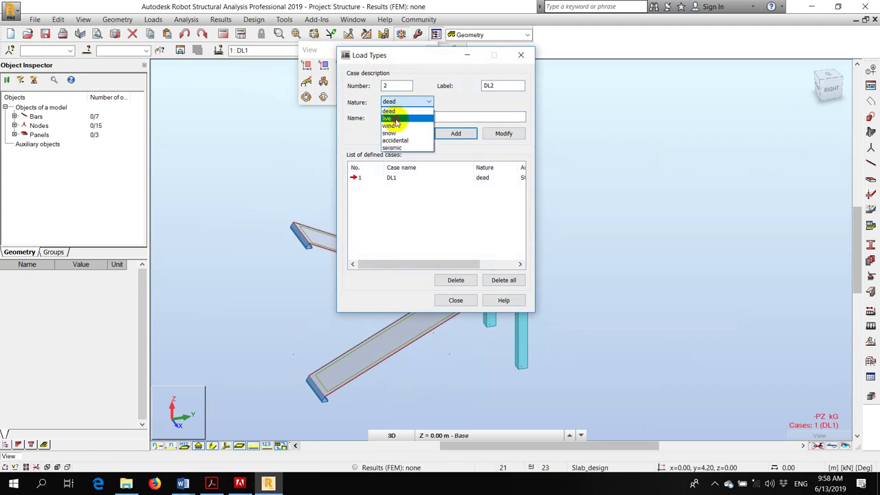
click(395, 117)
key(Return)
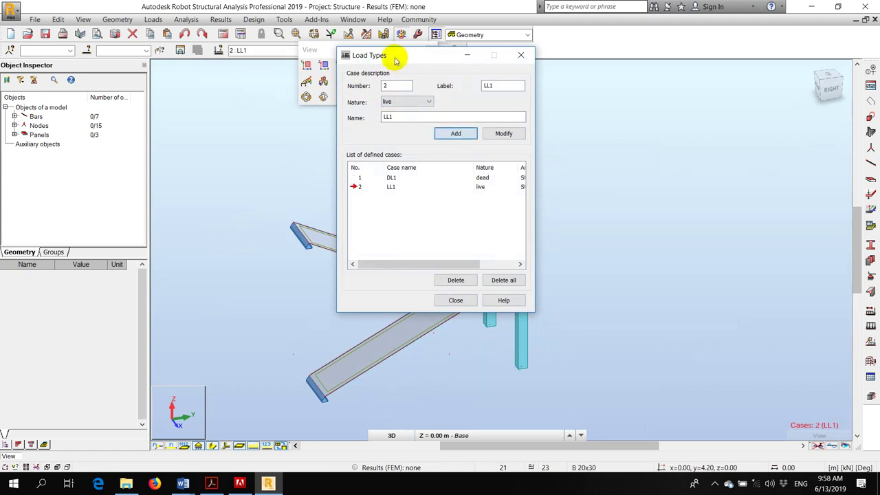
drag(395, 62, 565, 63)
click(626, 301)
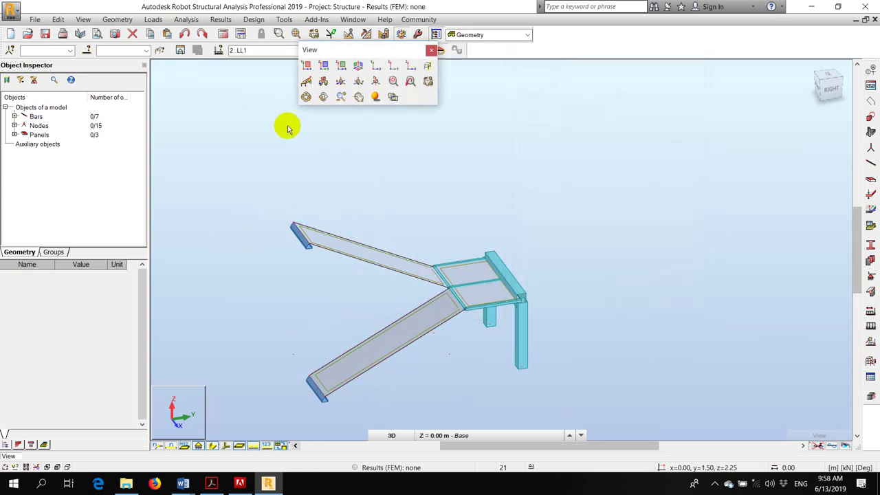
Apply a uniform surface load of -4 kPa in global Z to both flights and the landing in case LL1.
drag(353, 51, 649, 148)
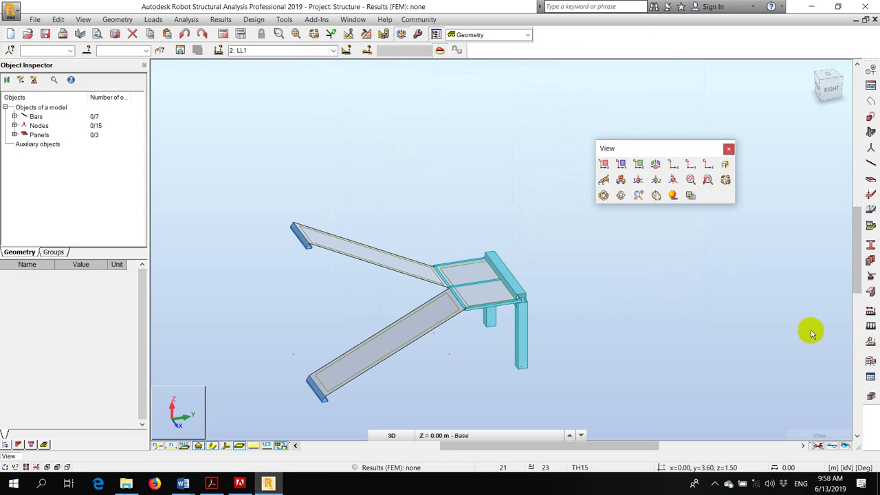
click(869, 327)
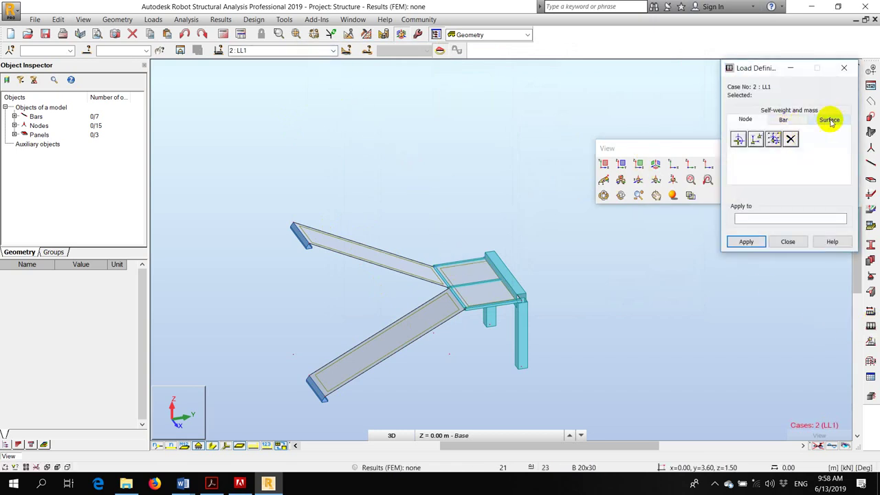
click(829, 119)
click(738, 139)
click(795, 211)
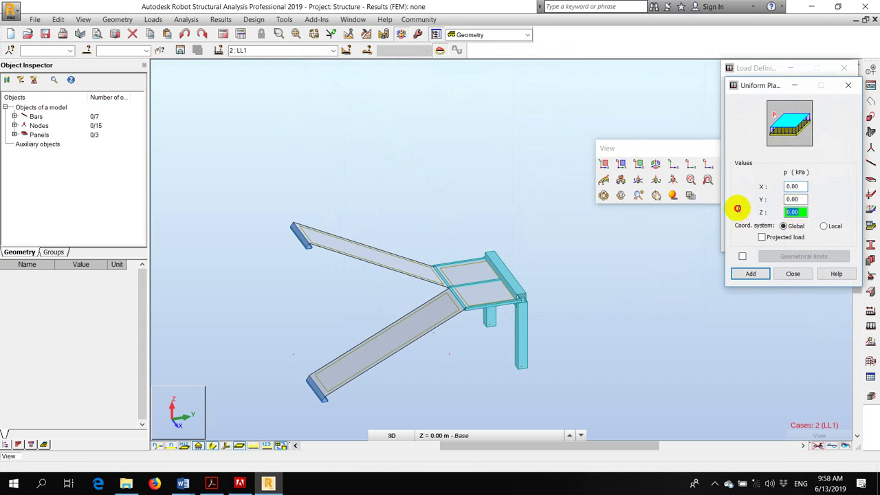
text(-4)
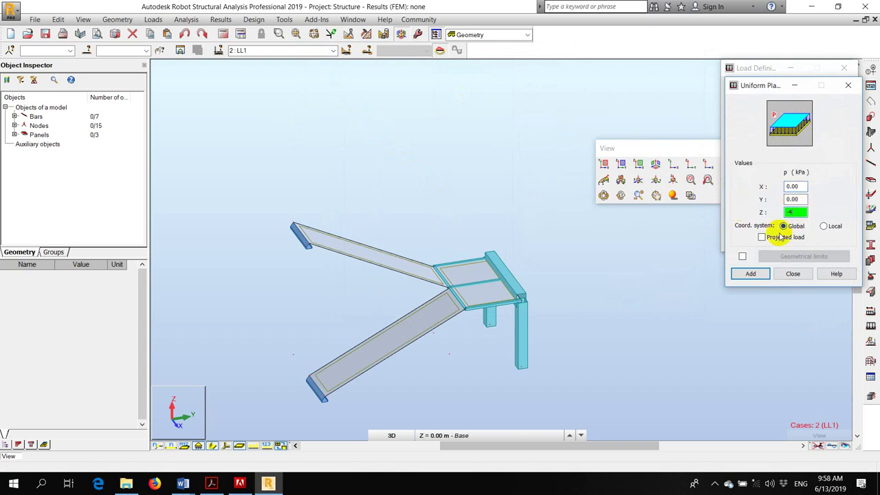
click(749, 274)
scroll(472, 298, up, 2)
click(332, 233)
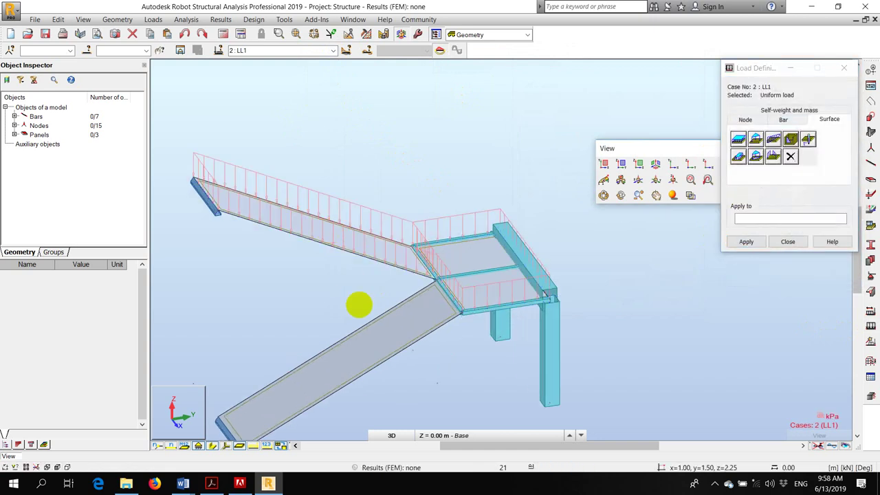
click(383, 334)
scroll(492, 145, down, 2)
Switch to case DL1 and apply a uniform downward surface load in global Z to both stair flights.
click(332, 50)
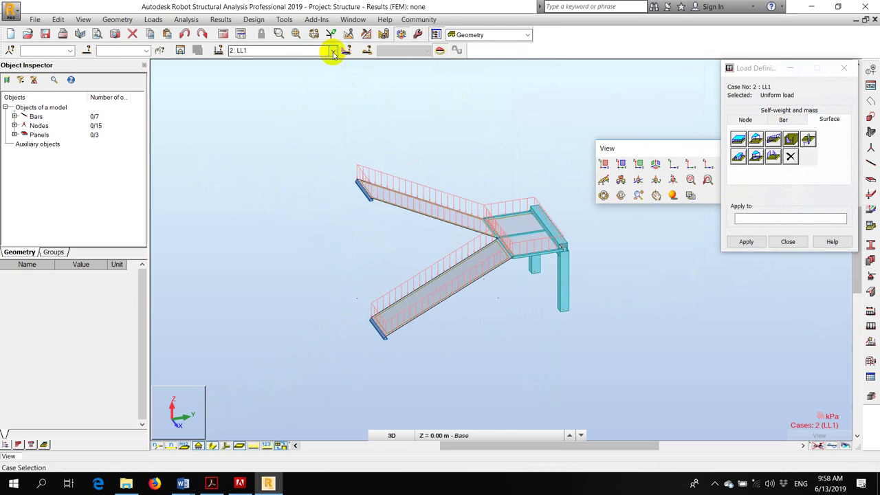
click(304, 59)
scroll(569, 191, up, 2)
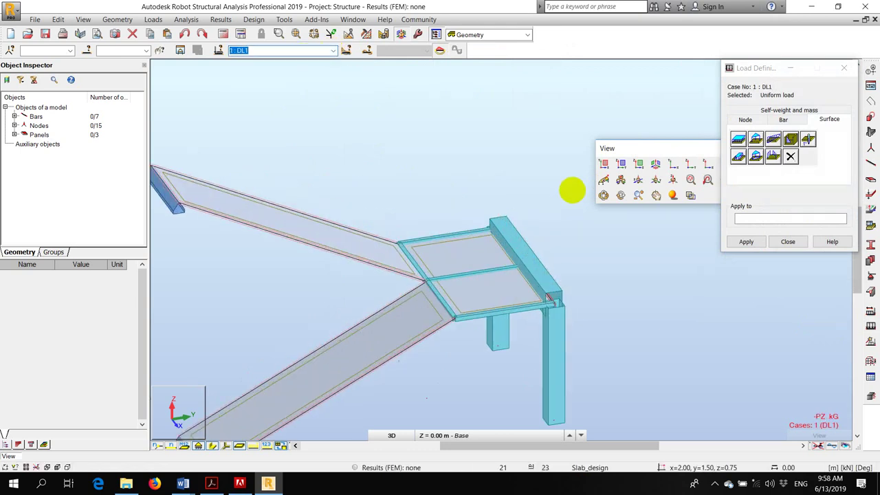
click(737, 138)
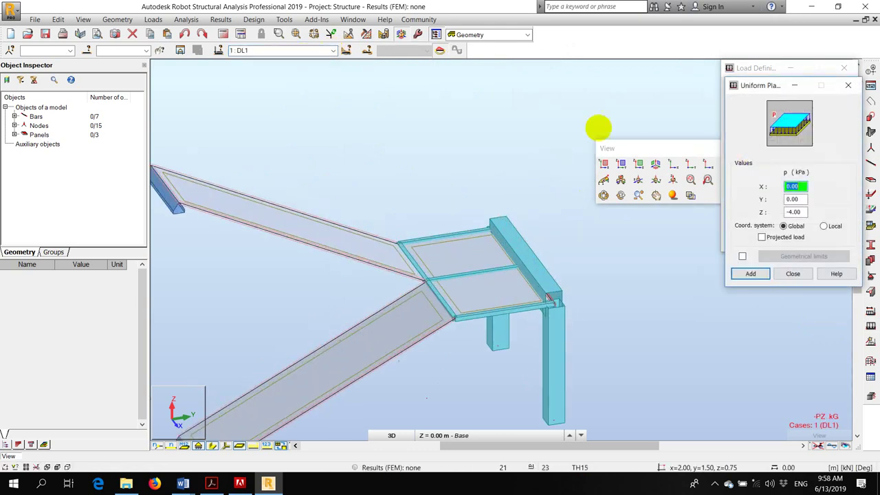
scroll(369, 139, down, 2)
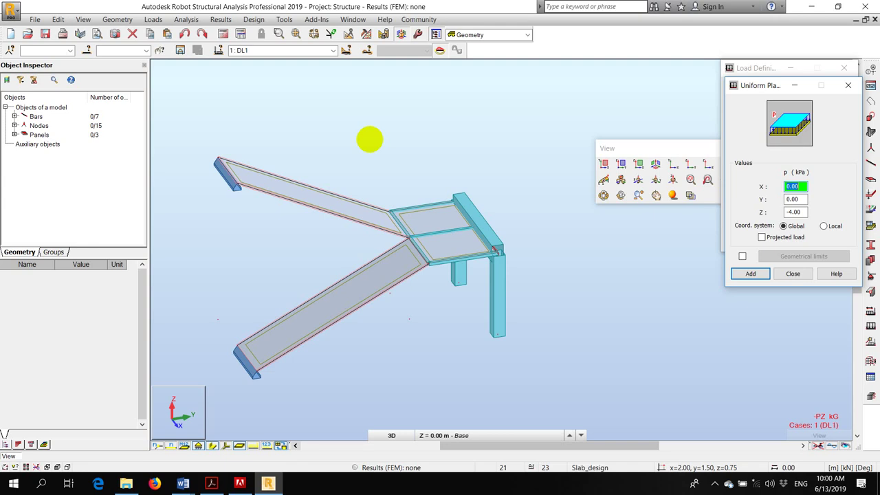
click(797, 211)
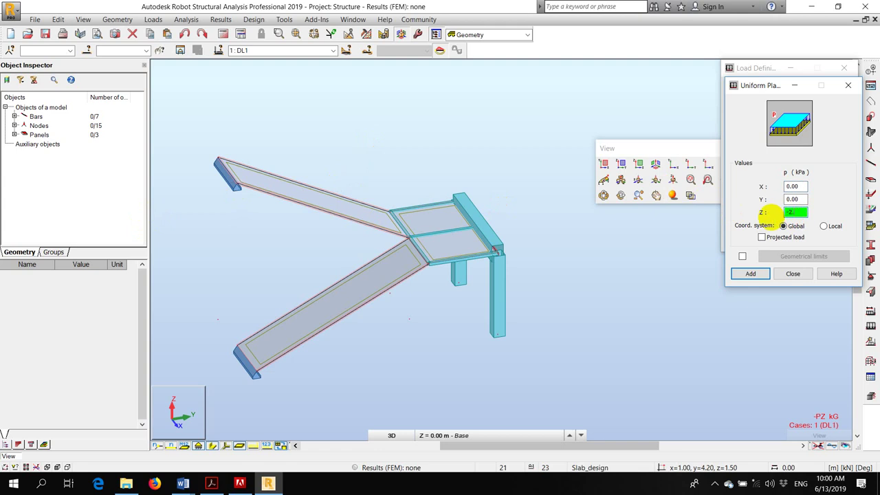
click(749, 273)
scroll(353, 197, up, 3)
click(297, 199)
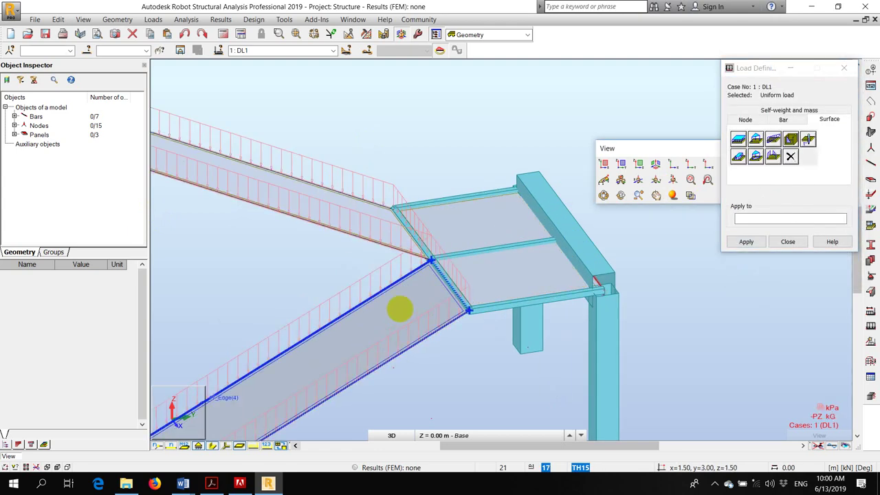
click(399, 309)
Apply a uniform surface load of -1.1 kPa in global Z to the landing panel in case DL1 and finish defining loads.
click(737, 140)
click(794, 211)
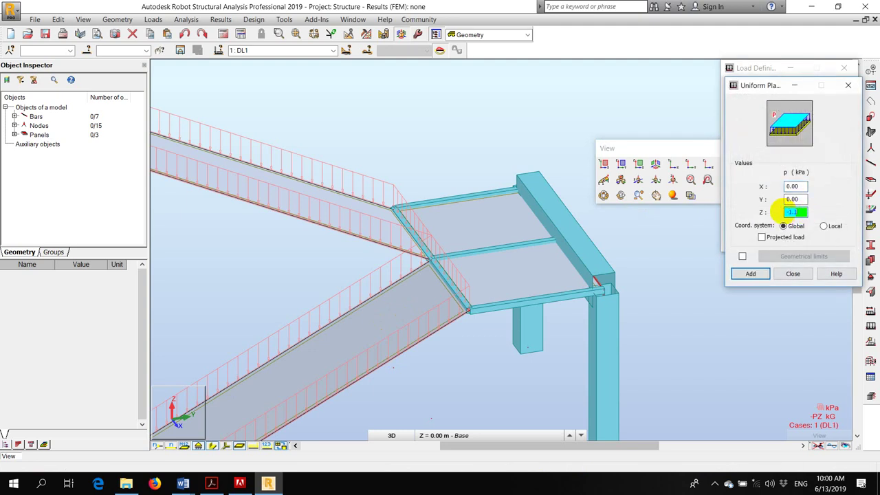
click(750, 274)
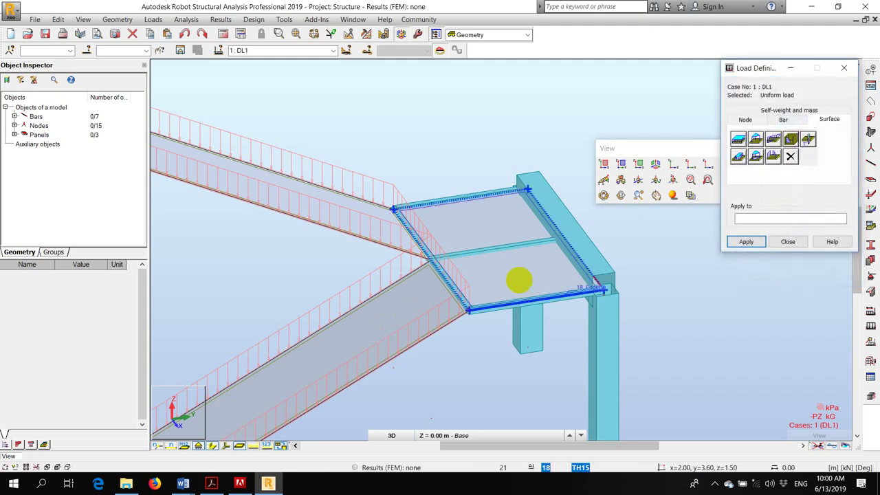
scroll(673, 299, down, 3)
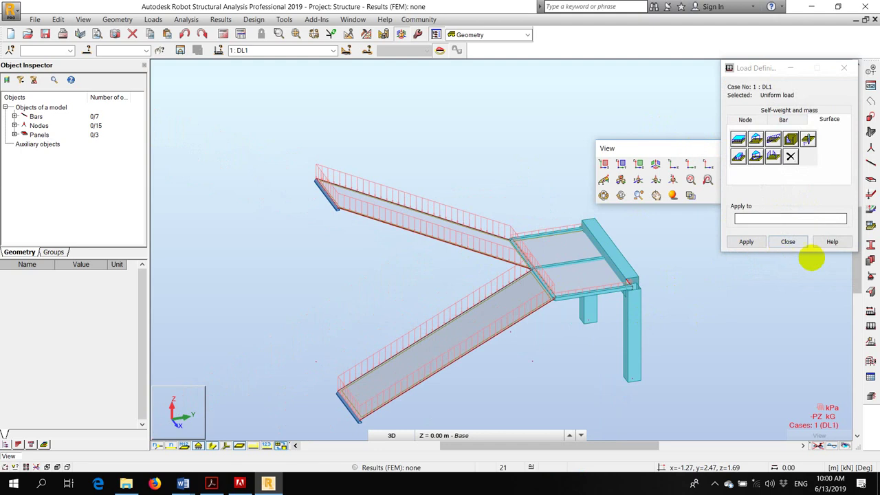
click(788, 242)
Create manual load combination number 3 of type ULS, named ULS.
scroll(292, 86, up, 3)
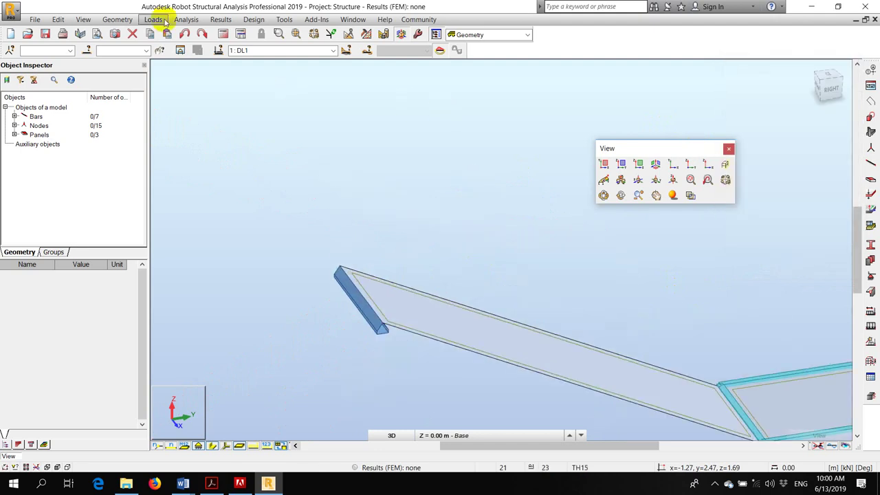
click(153, 20)
click(183, 55)
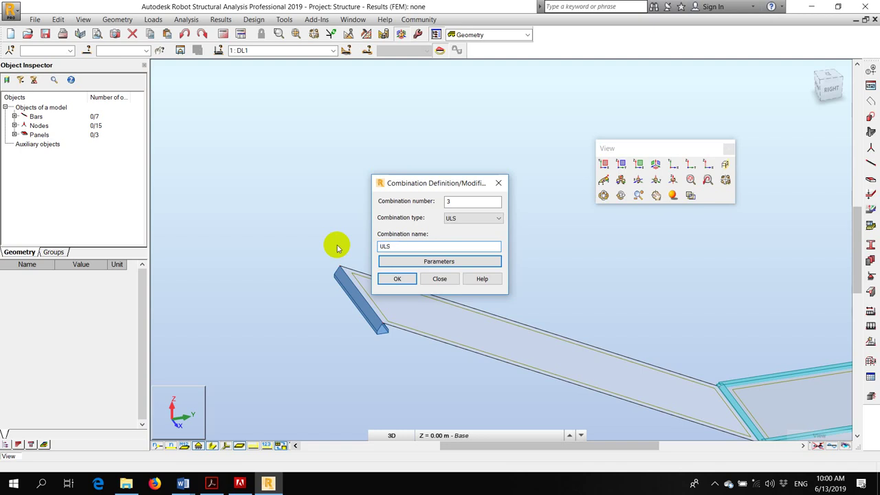
click(397, 279)
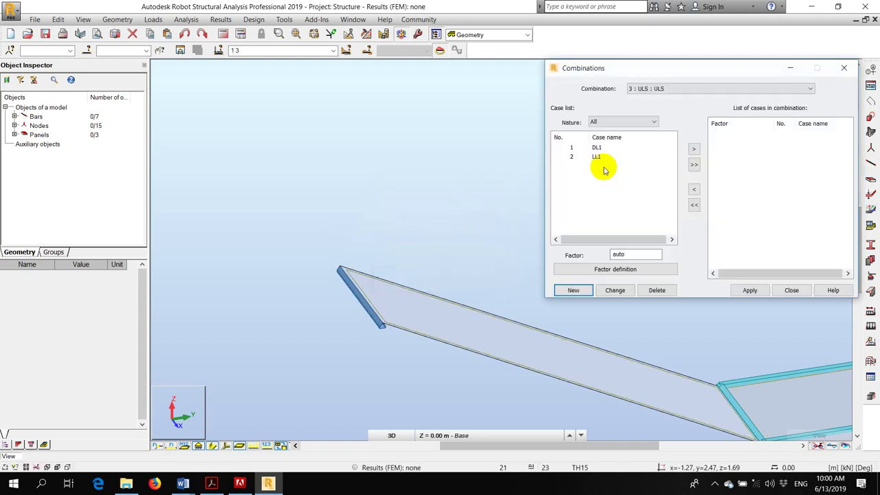
Add DL1 with factor 1.35 and LL1 with factor 1.5 to the ULS combination, apply it and close the combinations.
click(571, 147)
click(610, 254)
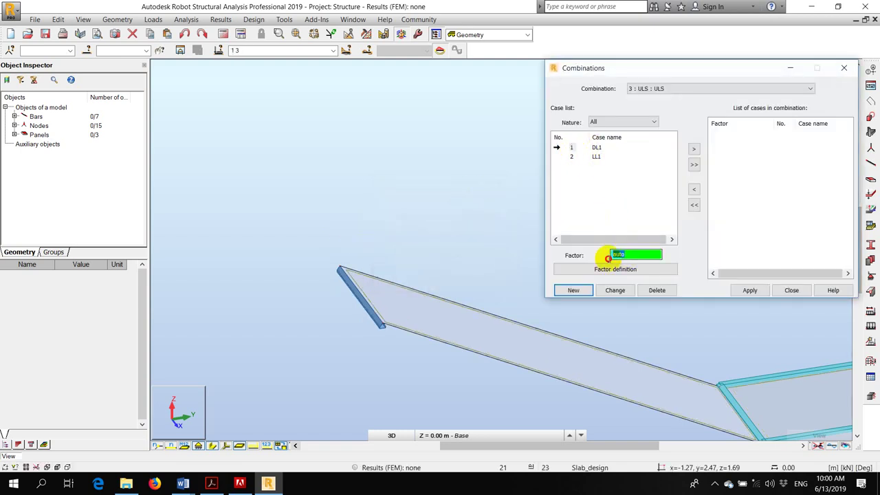
text(1.35)
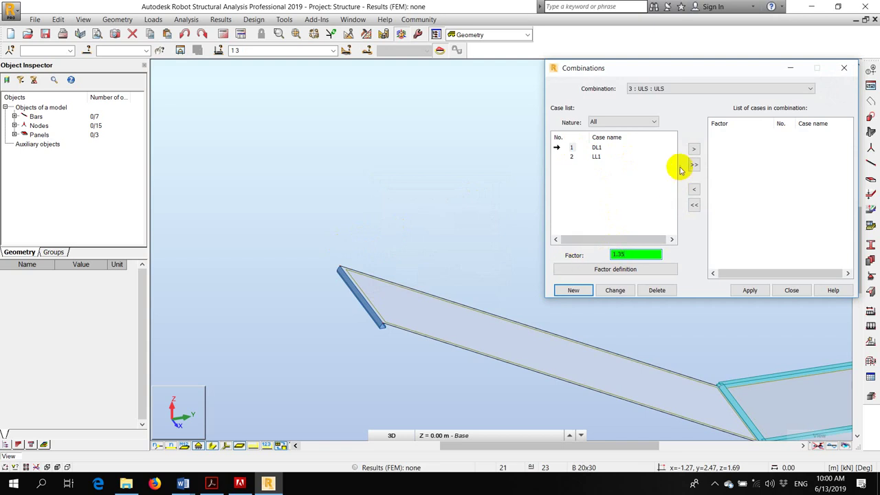
click(692, 149)
click(571, 147)
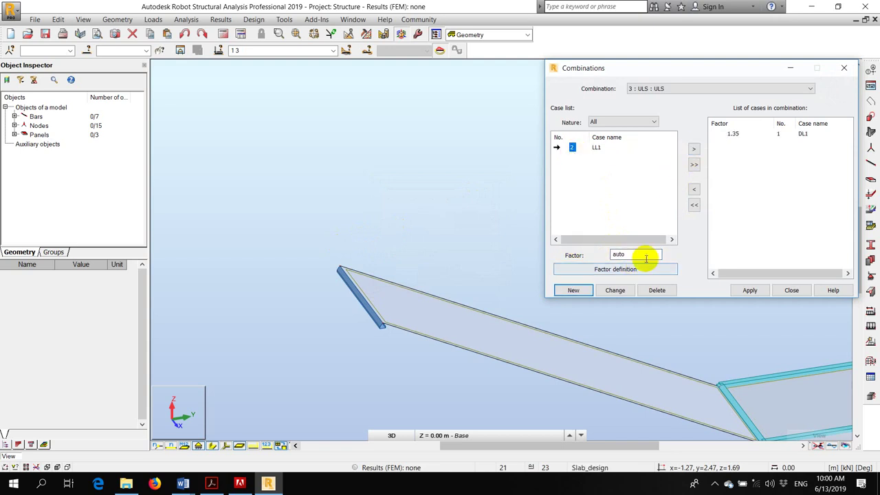
click(619, 255)
text(1.5)
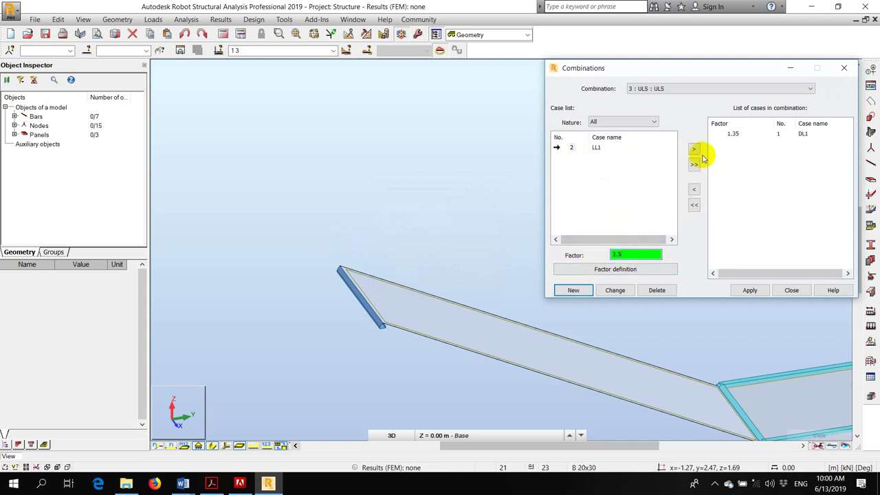
click(692, 148)
click(750, 291)
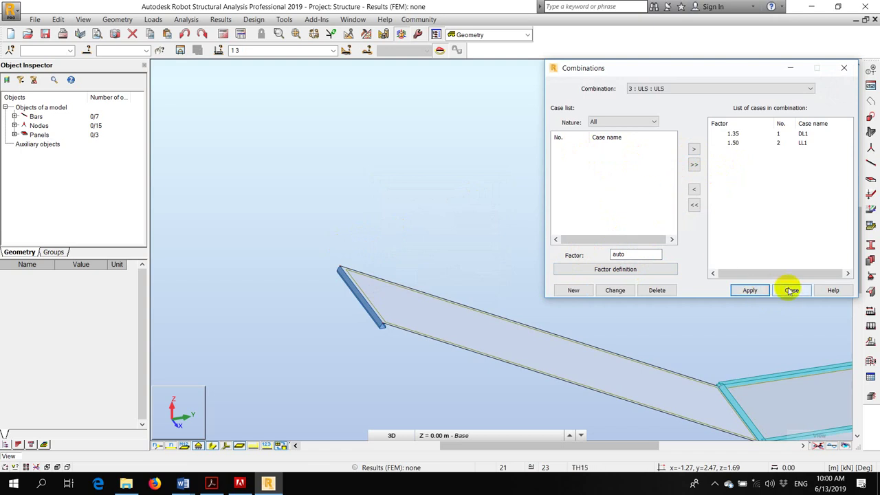
click(791, 290)
Run the structural calculation, continuing past the isolated-node warning, and dismiss the calculation messages.
scroll(381, 210, down, 3)
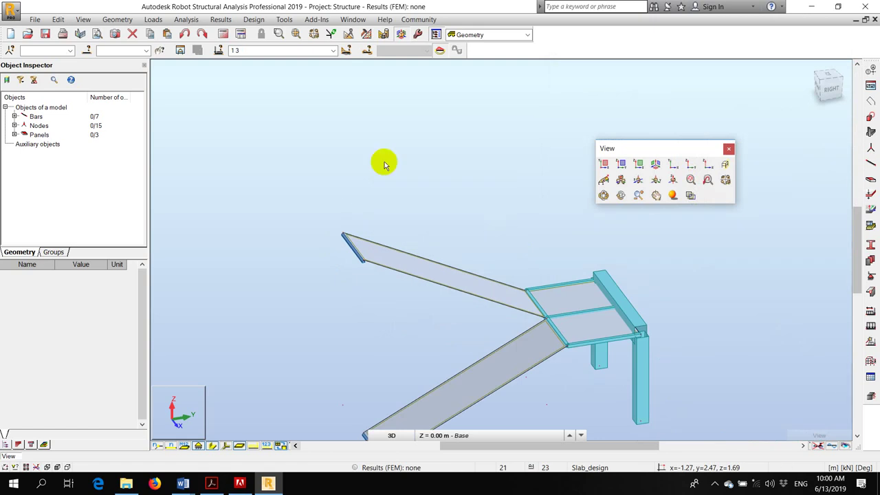
scroll(386, 146, down, 2)
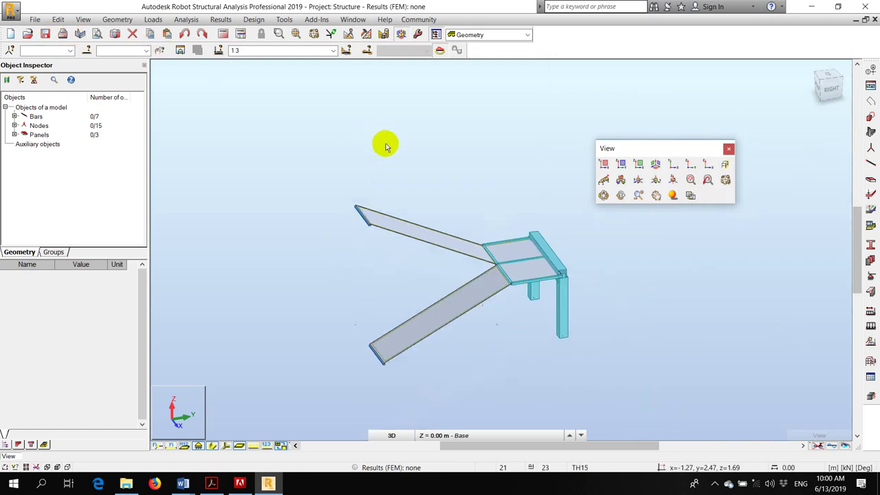
click(239, 35)
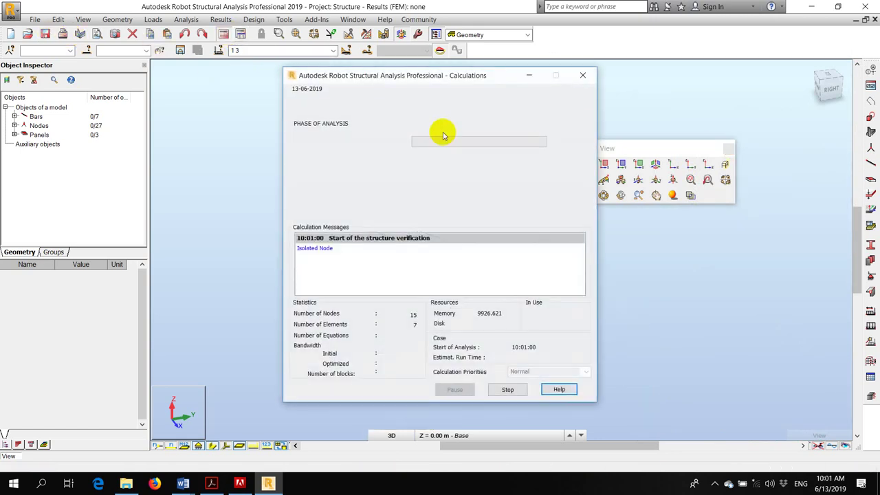
click(445, 283)
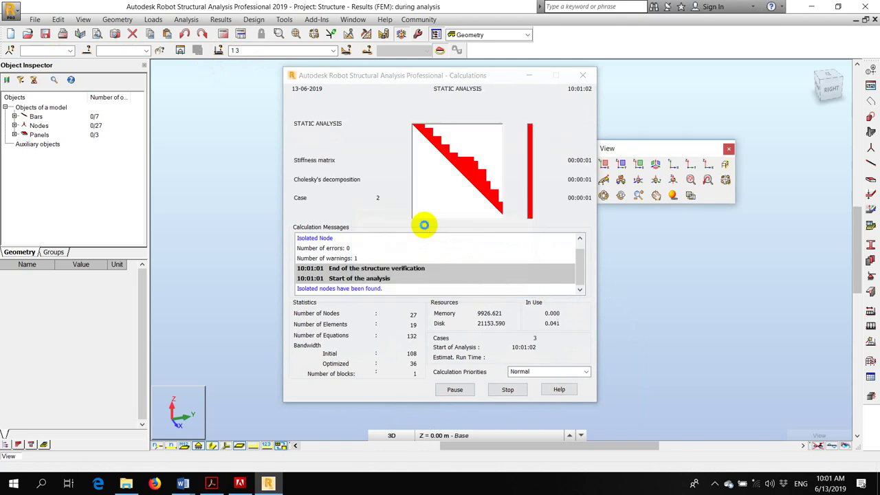
scroll(471, 248, up, 3)
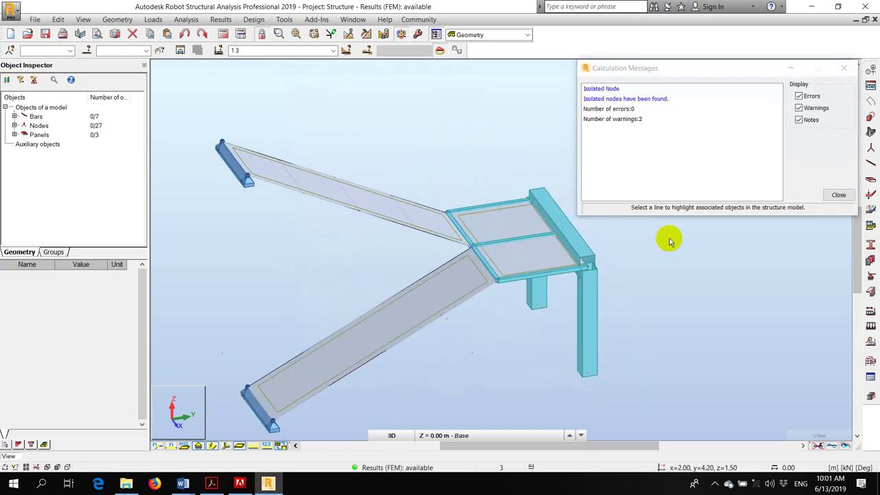
click(838, 194)
scroll(501, 202, up, 3)
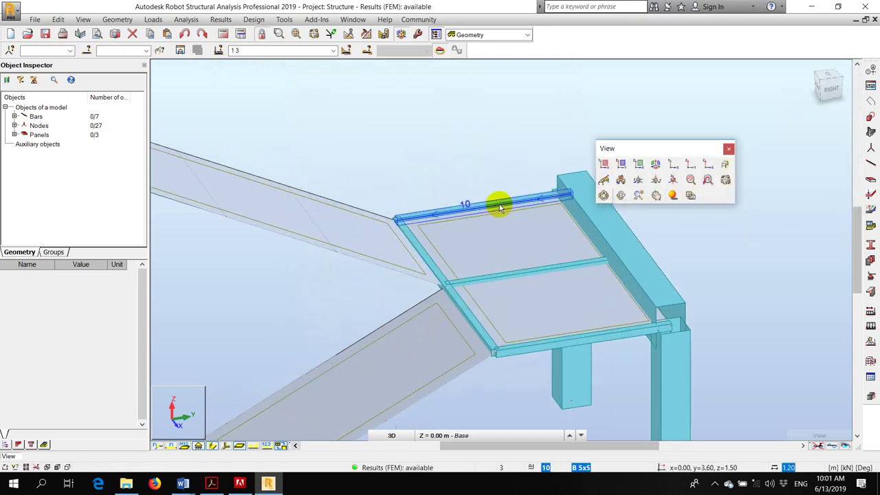
click(607, 195)
drag(553, 204, 429, 257)
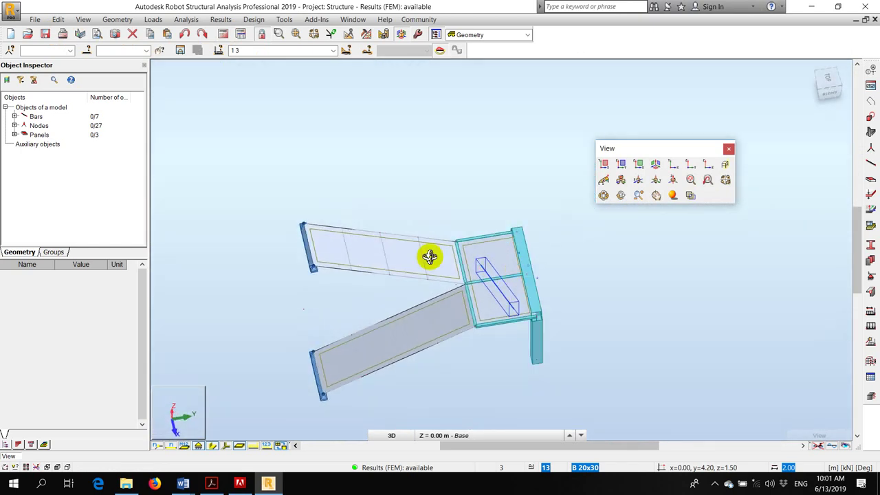
Set a finer mesh element size for all panels, keeping automatic selection of the meshing method.
scroll(429, 256, up, 5)
right_click(350, 131)
click(387, 164)
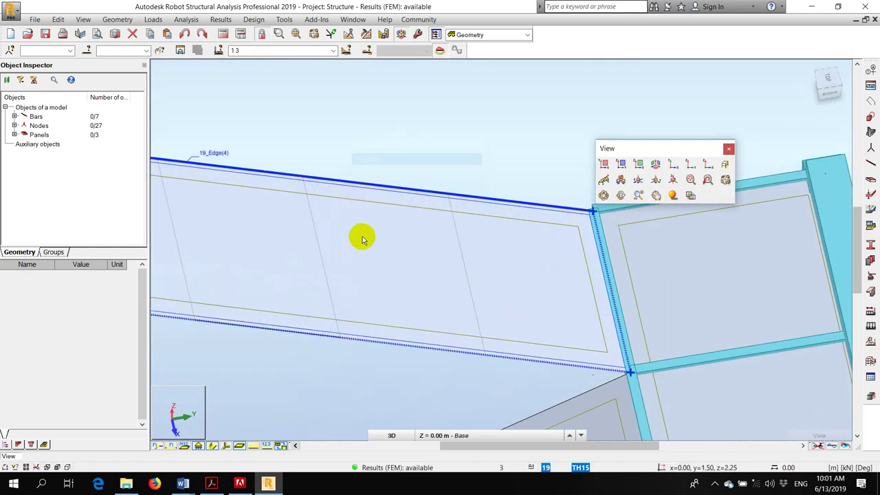
click(185, 19)
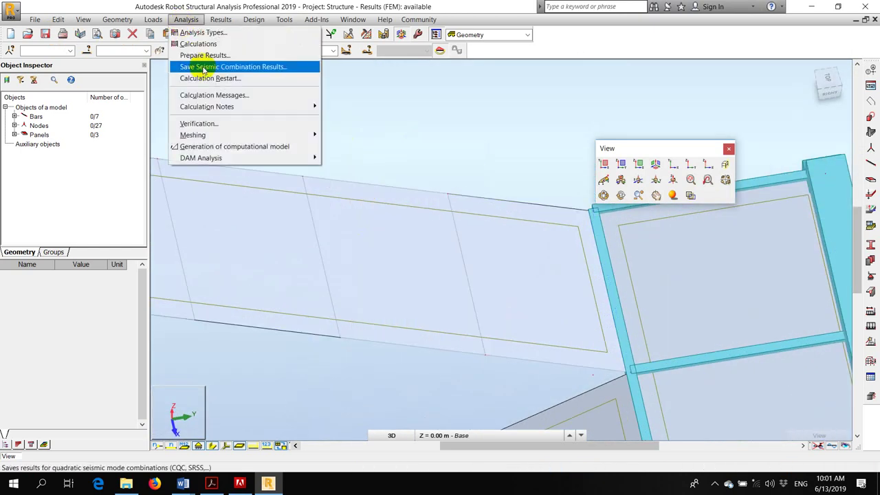
click(344, 133)
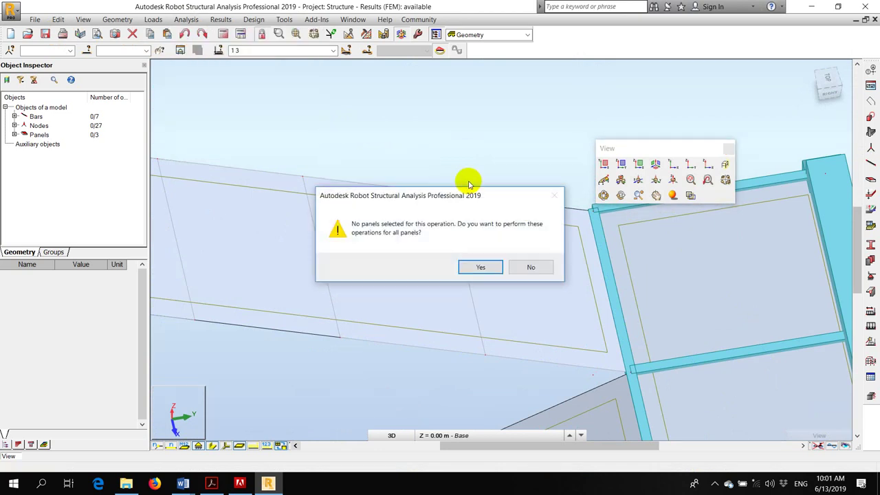
click(482, 267)
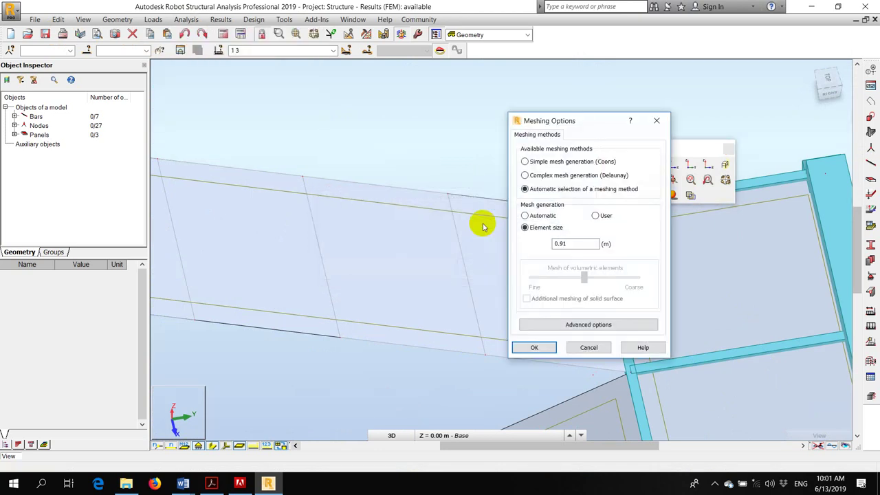
double_click(578, 243)
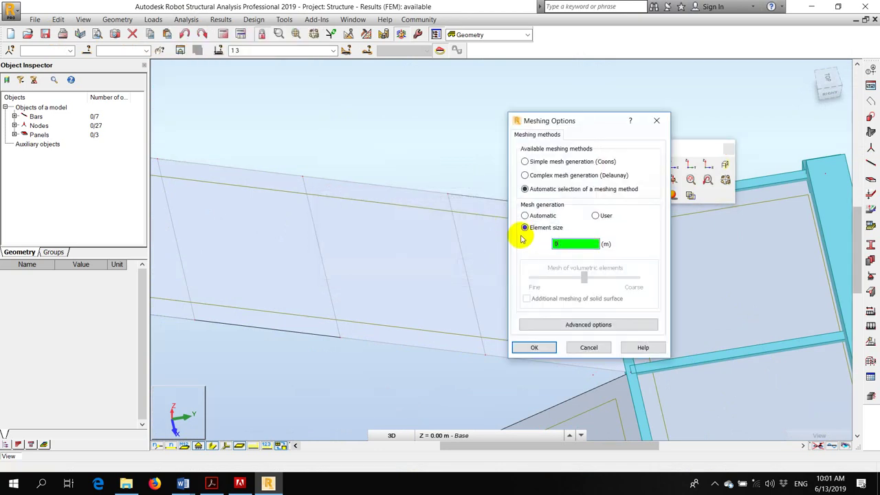
click(533, 347)
Generate the local mesh on all three stair panels, accepting the possible loss of current results.
click(186, 20)
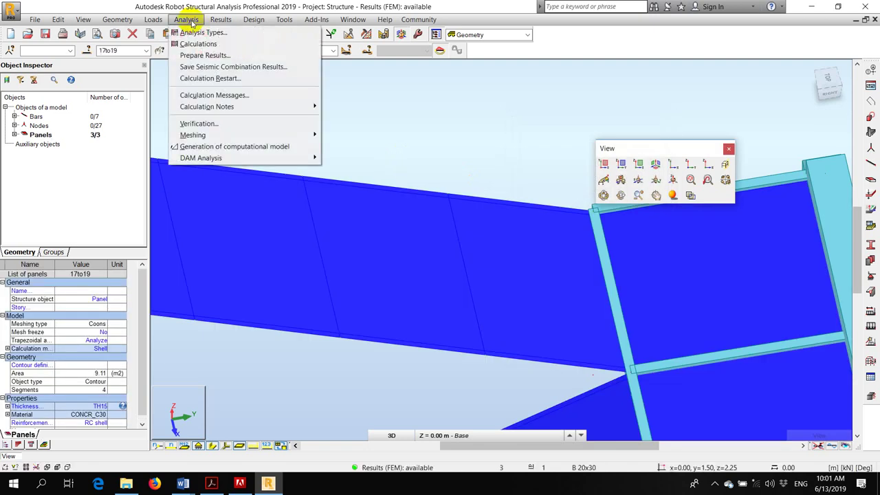
mouse_move(274, 135)
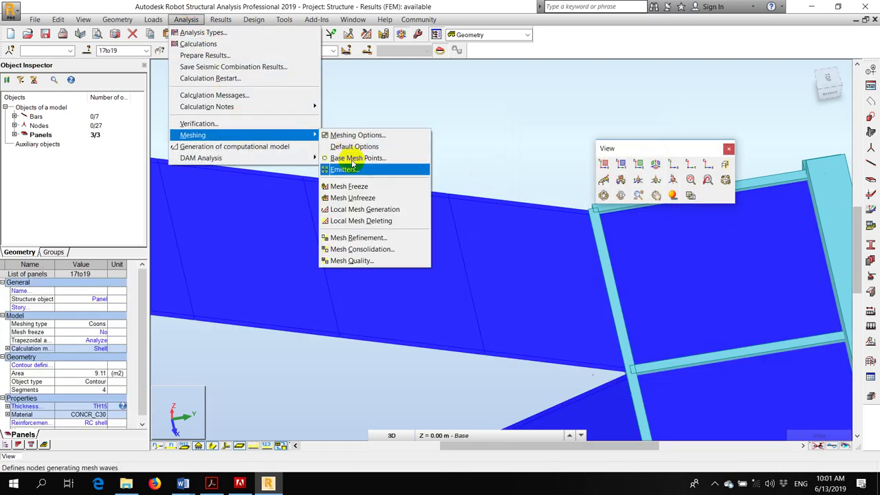
click(378, 221)
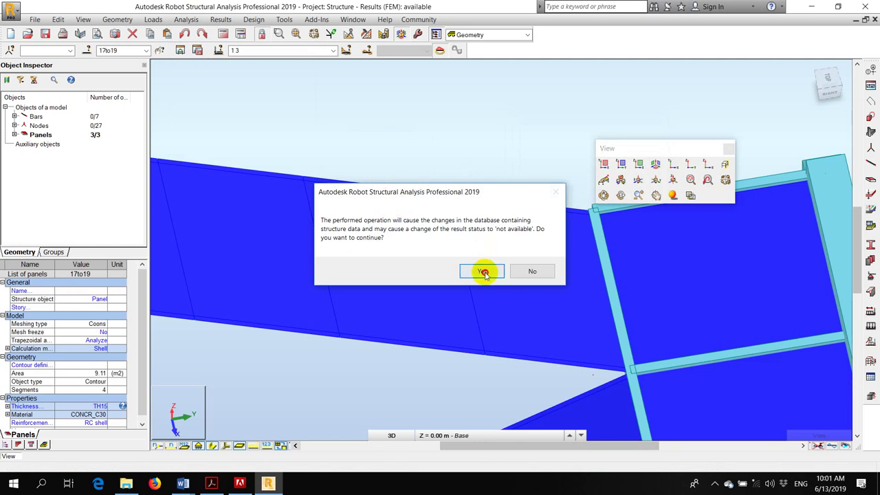
click(424, 270)
scroll(447, 157, down, 5)
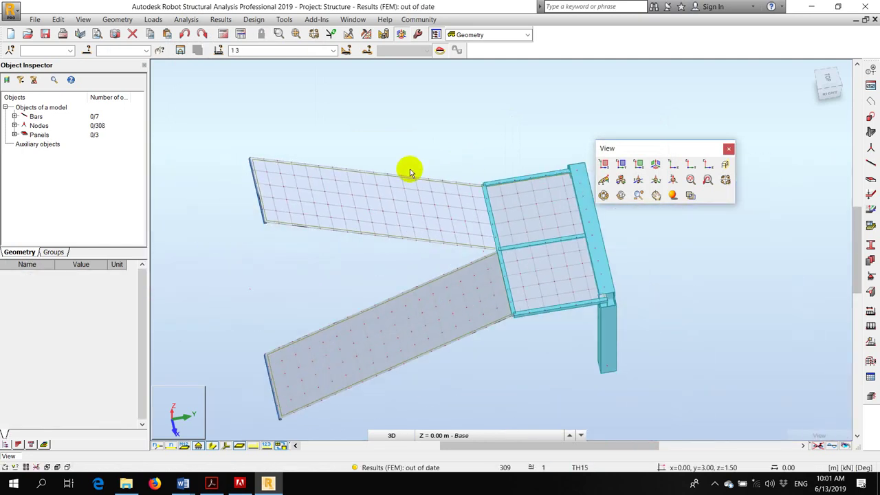
Rerun the structural calculation on the meshed stair, continuing past the isolated-node warning, and dismiss the calculation messages.
click(602, 195)
drag(501, 255, 435, 196)
click(223, 34)
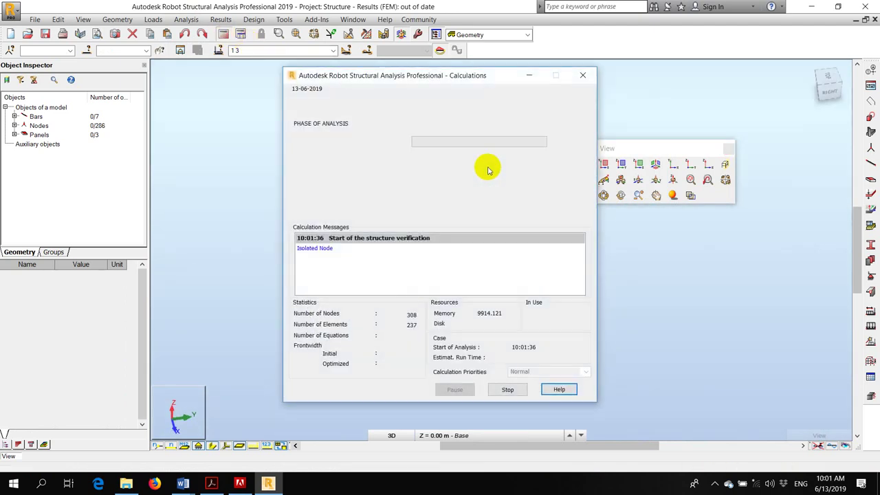
click(455, 283)
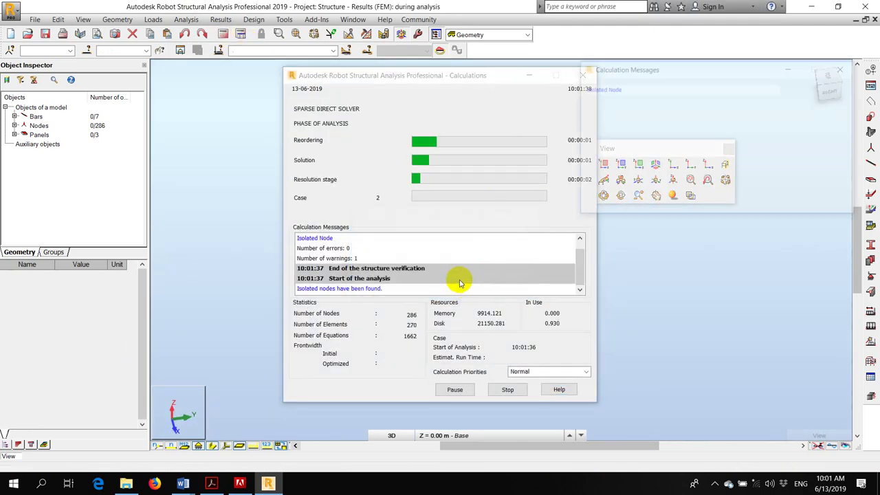
click(838, 195)
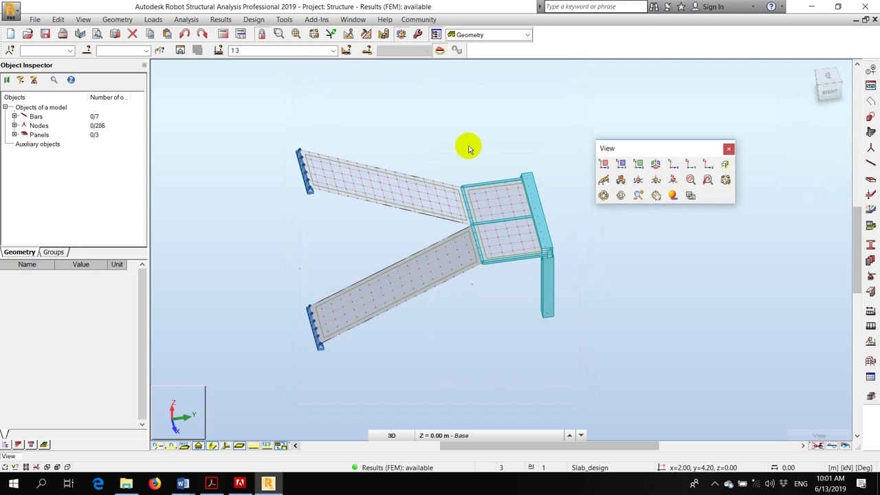
Display a principal-results map of global displacements in Z for load case DL1 on the stair panels.
click(333, 50)
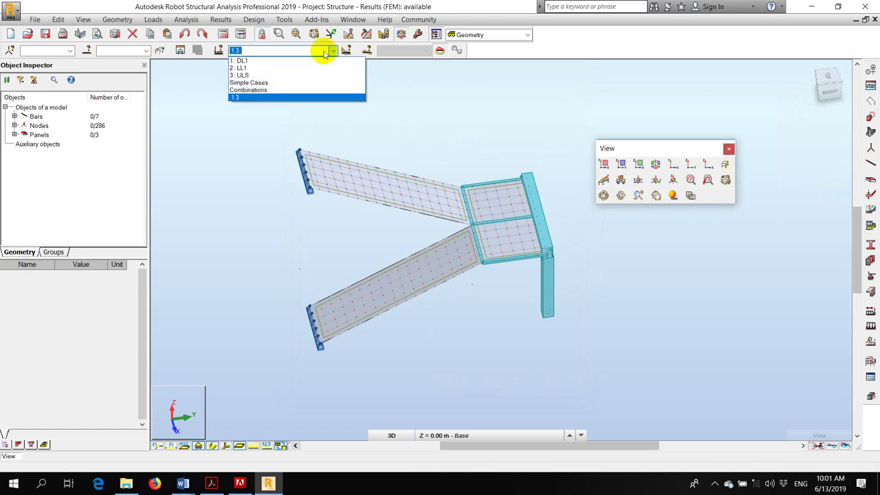
click(273, 75)
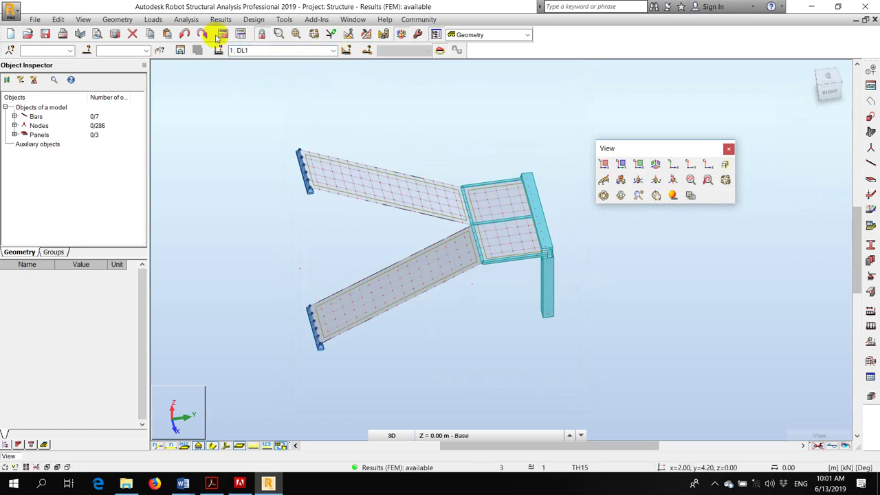
click(197, 22)
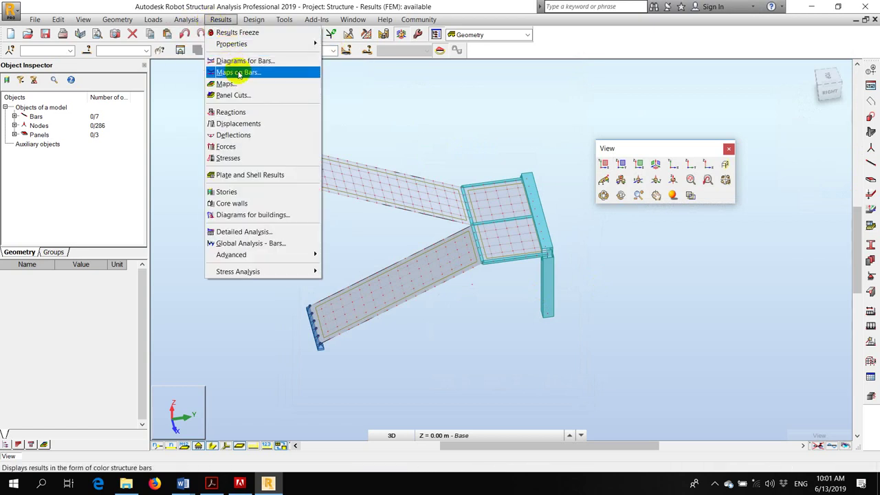
click(232, 83)
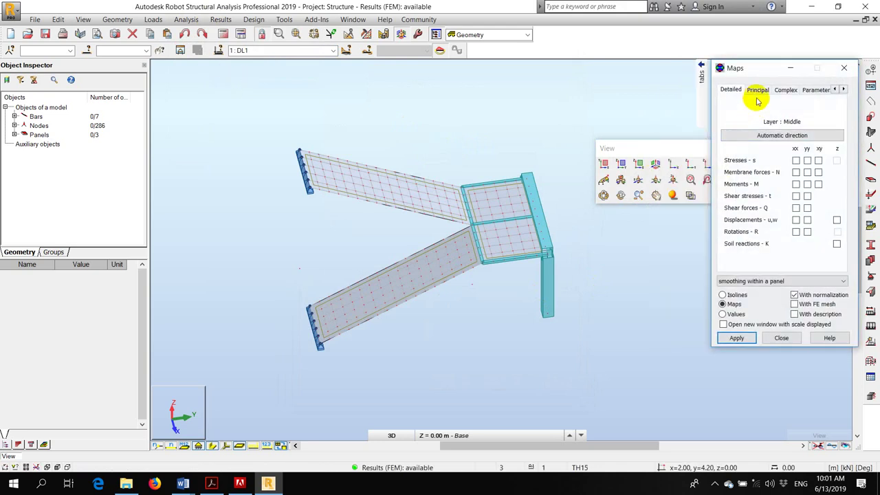
click(757, 90)
click(834, 229)
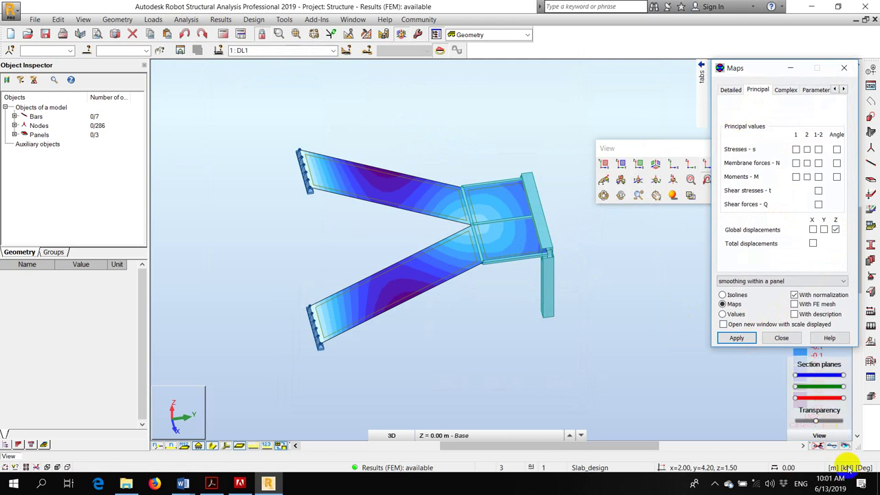
Set the displacement unit to mm in the job preferences and accept.
click(849, 467)
click(314, 206)
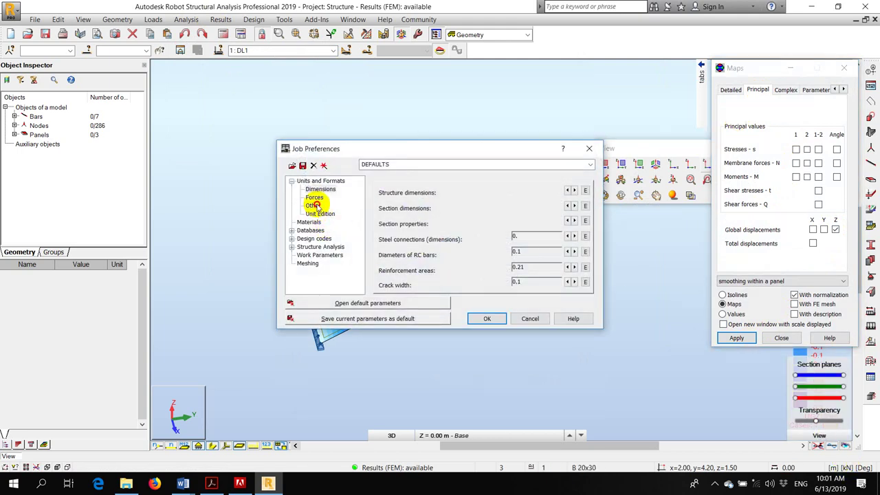
click(483, 192)
click(479, 230)
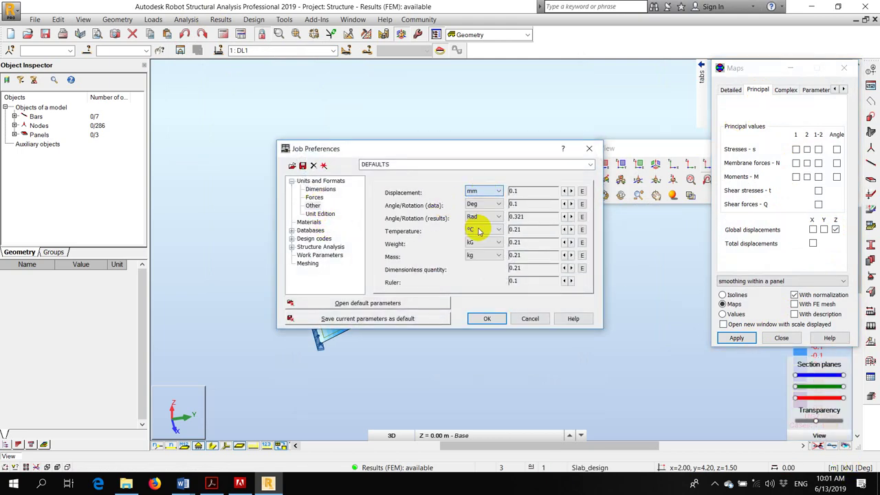
click(484, 318)
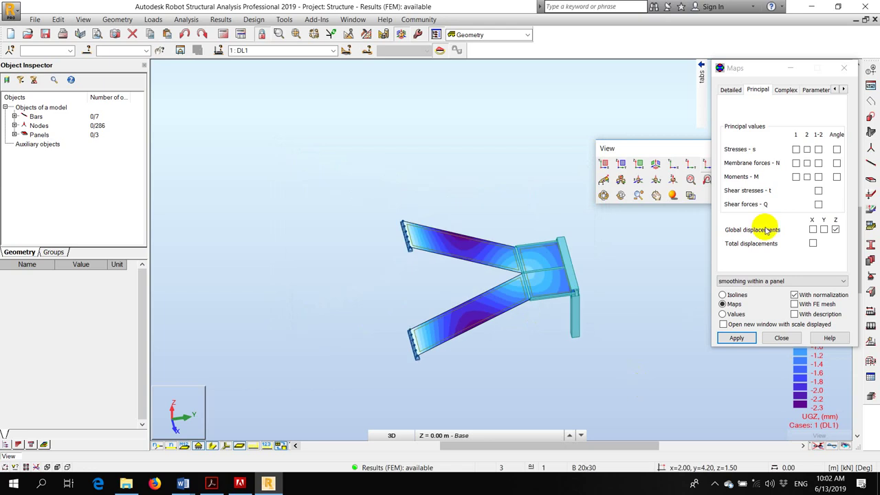
Show the FE mesh and value descriptions on the DL1 displacement map.
scroll(545, 314, up, 3)
drag(749, 70, 600, 107)
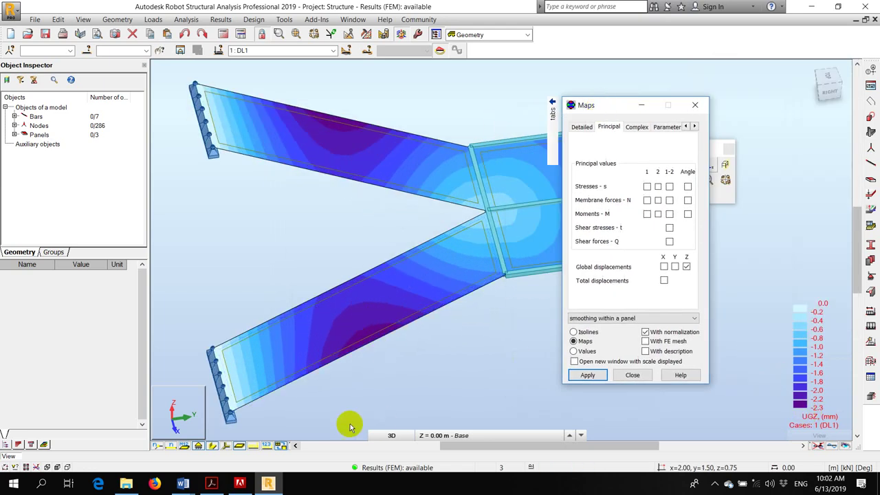
click(644, 341)
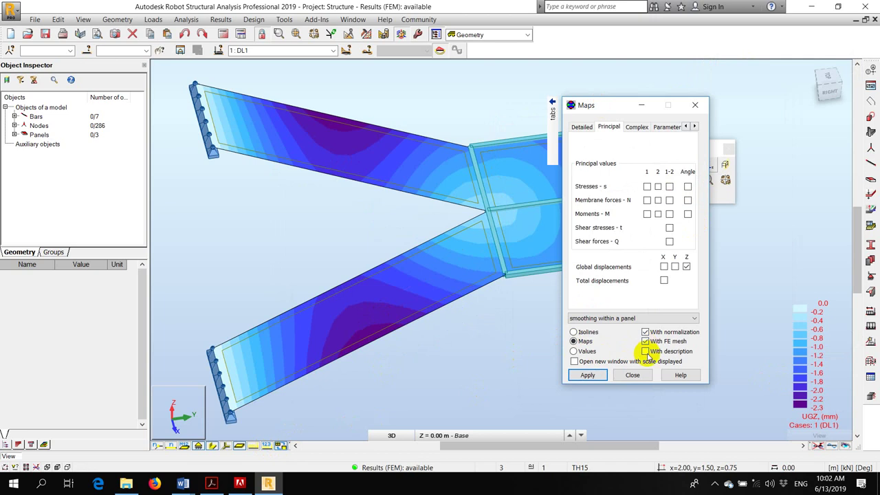
click(645, 351)
click(587, 374)
Examine the DL1 Z displacement values along the lower flight, at its supports and around the landing junction.
scroll(377, 349, up, 4)
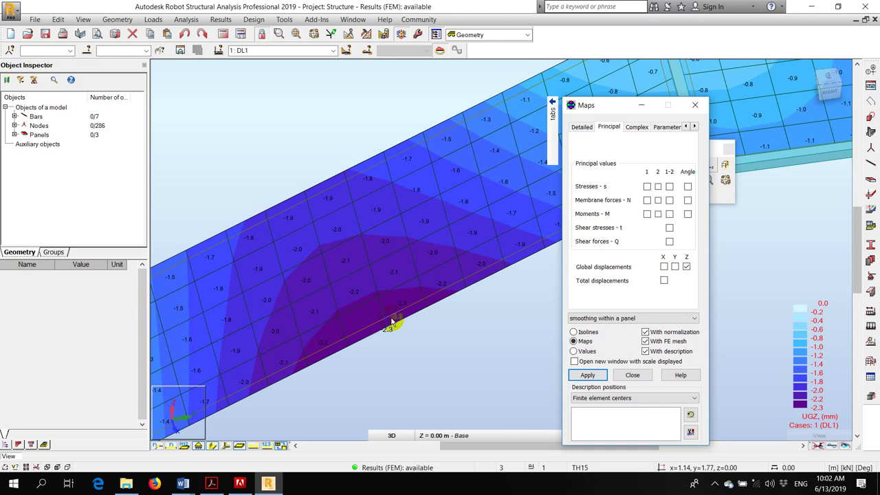
shift+middle_drag(318, 236, 412, 226)
scroll(434, 202, up, 4)
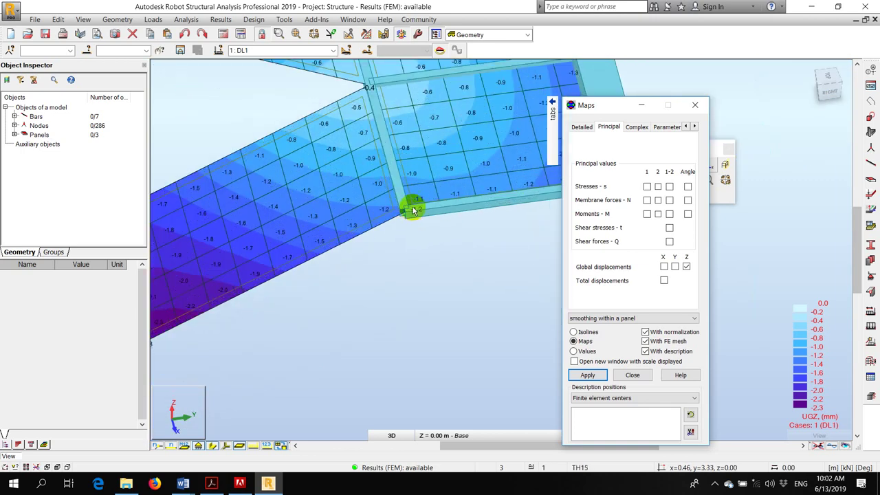
scroll(456, 188, down, 6)
scroll(314, 291, up, 6)
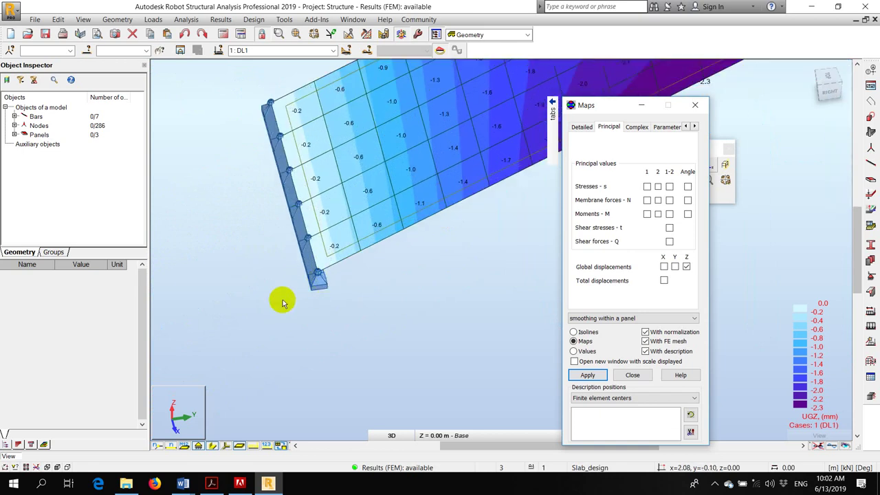
scroll(275, 308, down, 5)
scroll(279, 292, up, 4)
scroll(255, 309, down, 3)
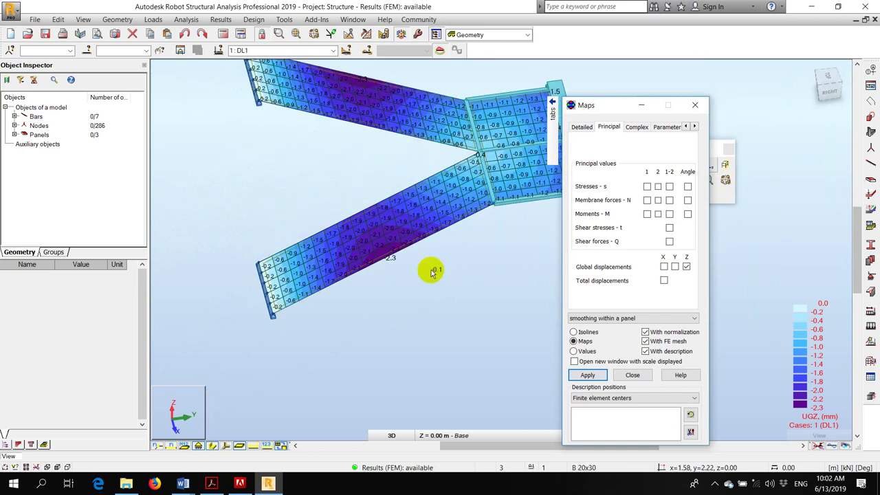
mouse_move(431, 272)
shift+middle_down()
mouse_move(369, 304)
mouse_move(392, 291)
shift+middle_up()
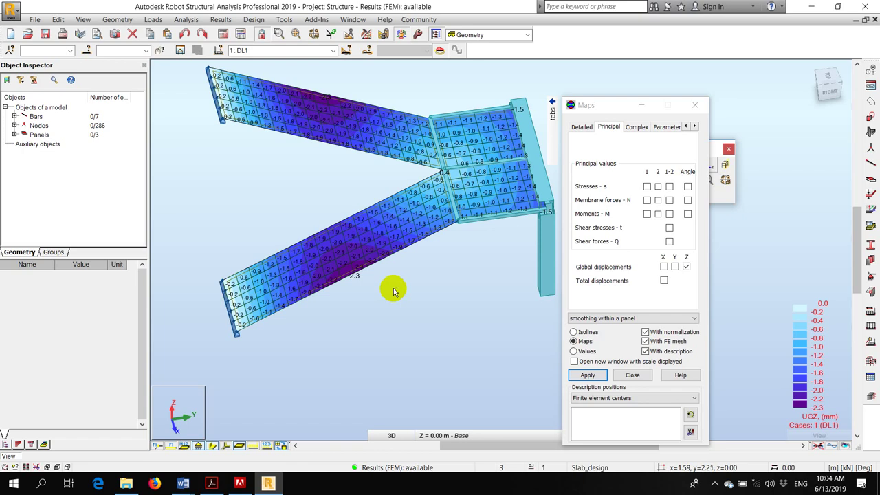
Show the global Z displacement map for load case LL1.
click(686, 267)
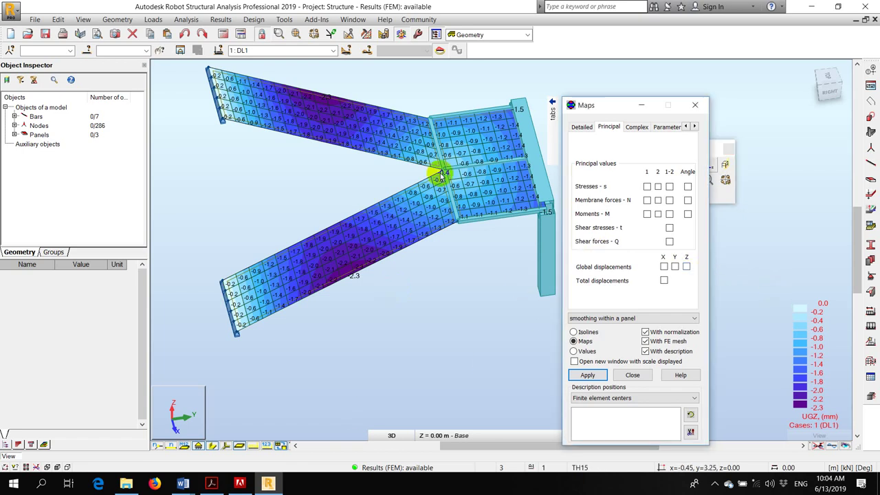
click(334, 51)
click(285, 70)
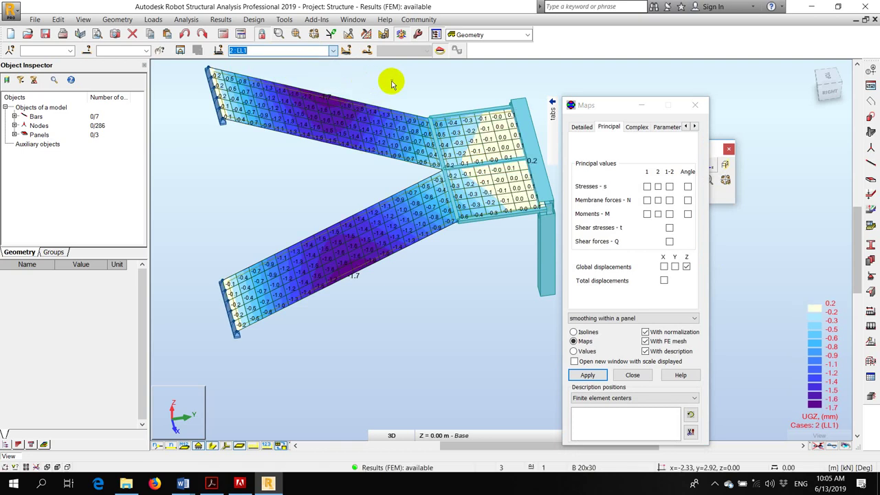
Replace the LL1 displacement map with the Wood & Armer top reinforcement (+) moment map in the x direction.
click(685, 267)
click(597, 374)
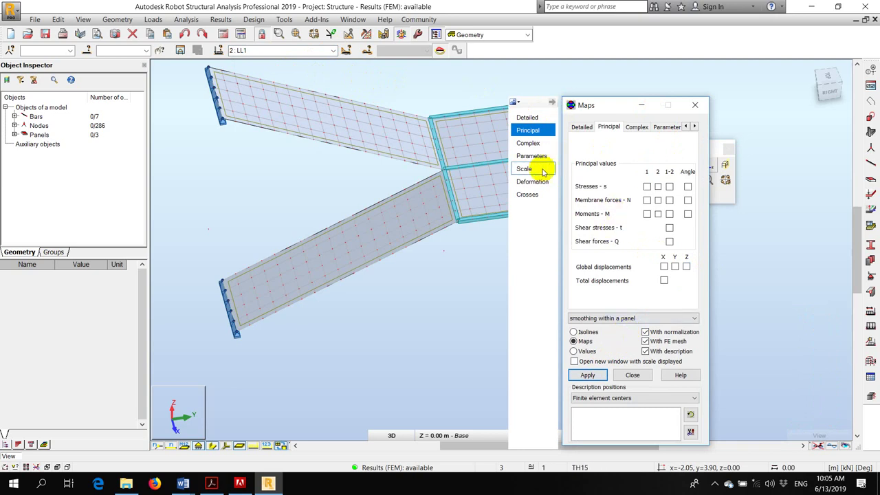
click(528, 143)
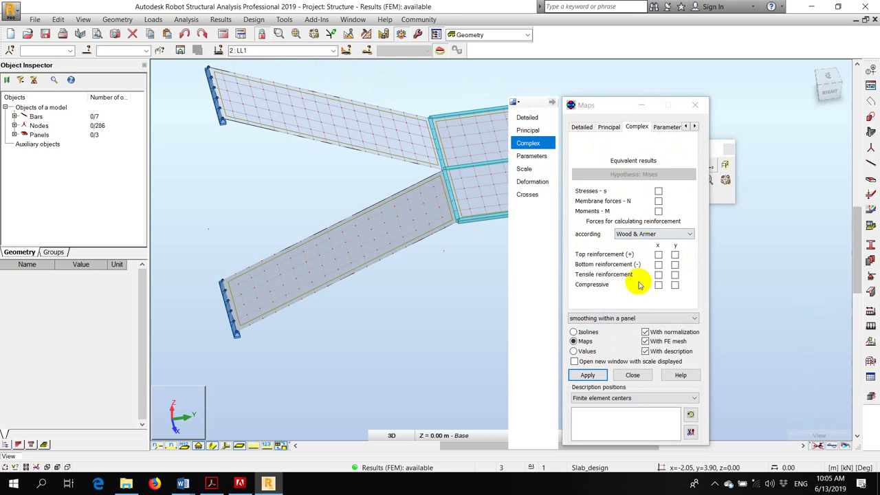
click(629, 234)
click(629, 237)
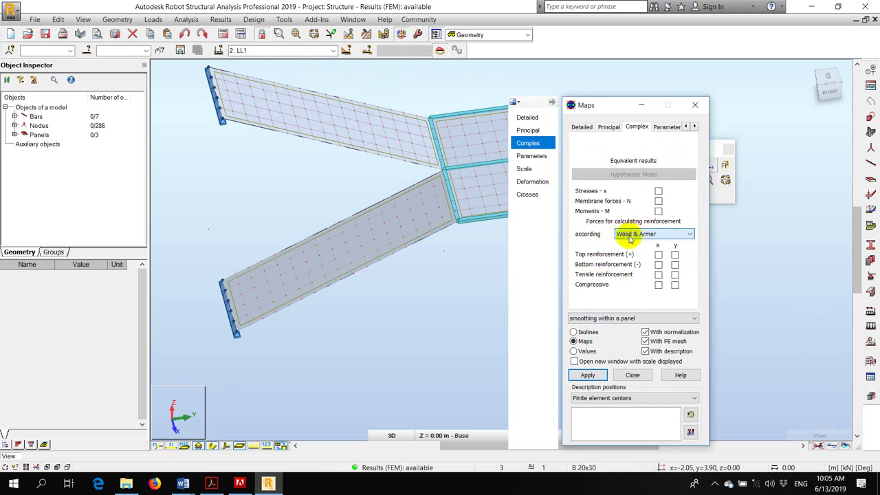
click(658, 254)
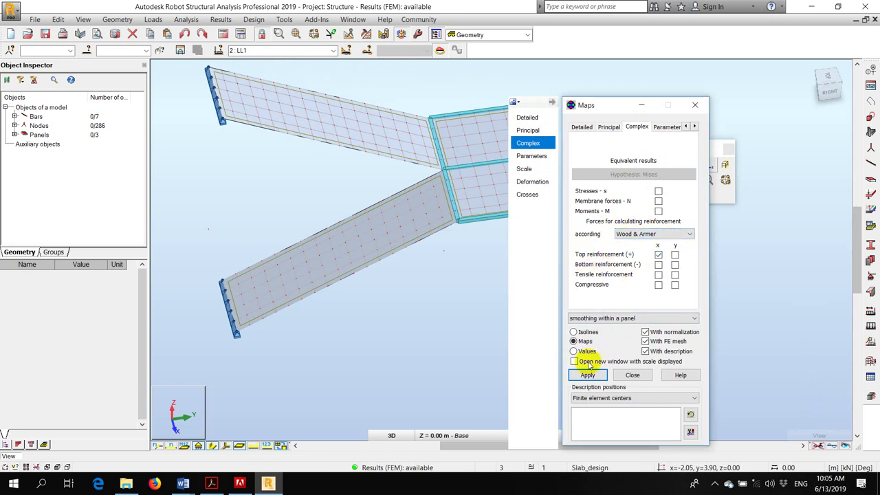
click(588, 375)
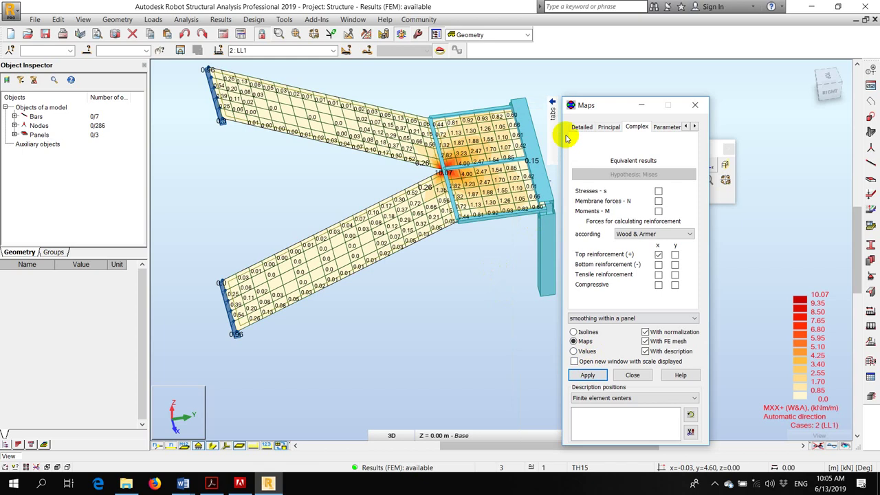
drag(586, 106, 564, 235)
click(605, 194)
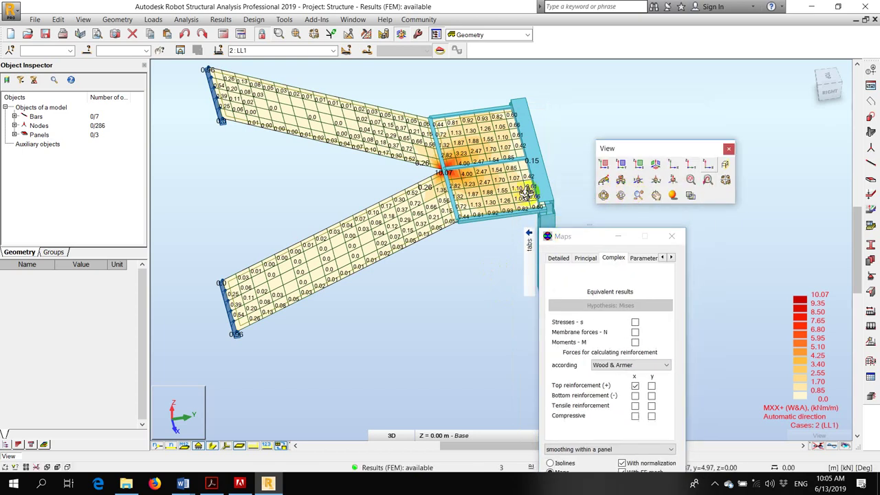
Examine the LL1 x-direction top reinforcement moments around the landing junction and along the lower flight.
drag(550, 196, 504, 182)
scroll(498, 178, up, 5)
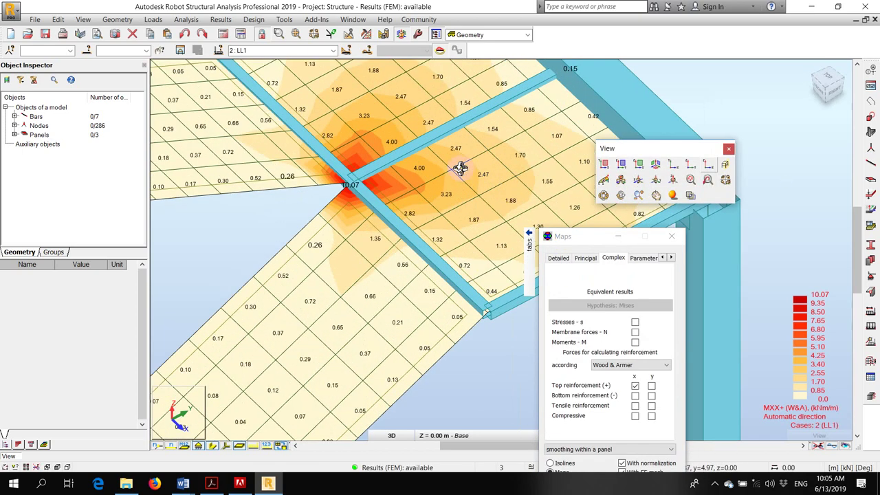
scroll(457, 169, down, 4)
scroll(450, 204, up, 4)
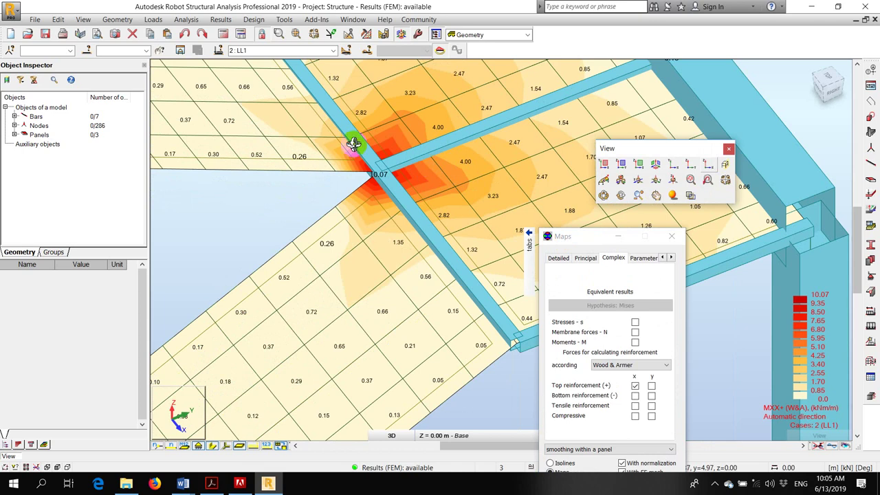
scroll(349, 157, down, 2)
scroll(387, 158, down, 2)
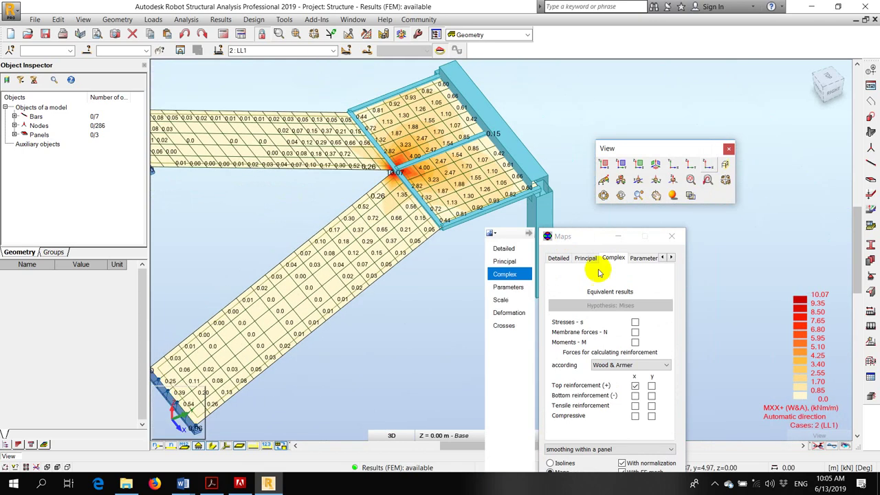
drag(573, 238, 586, 136)
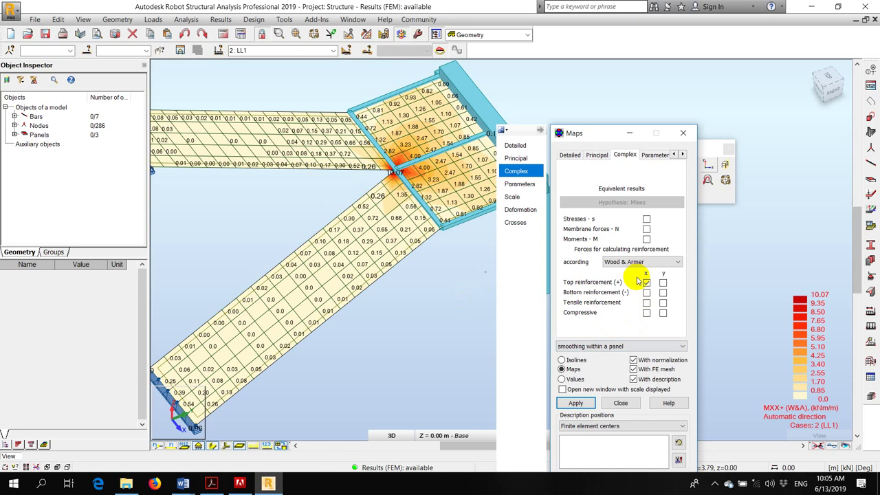
middle_drag(413, 172, 467, 323)
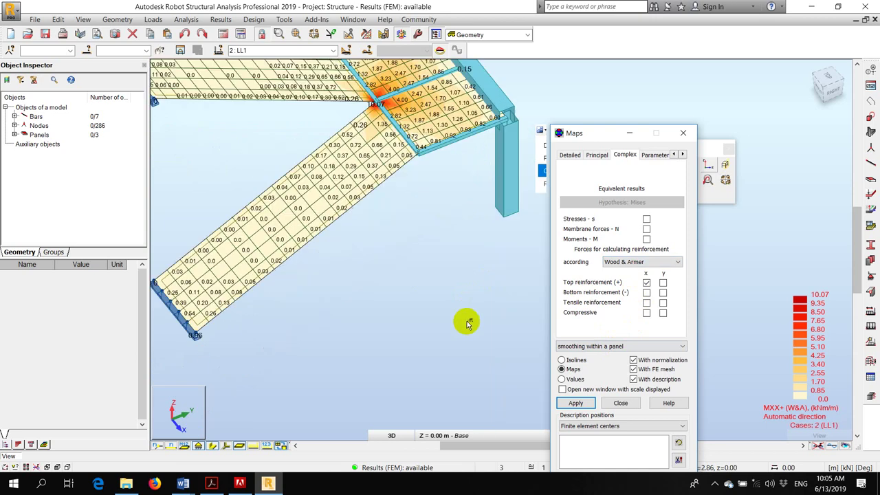
Display the panels' local axes, then isolate the lower flight panel in a new editing window to check its axis directions.
click(515, 145)
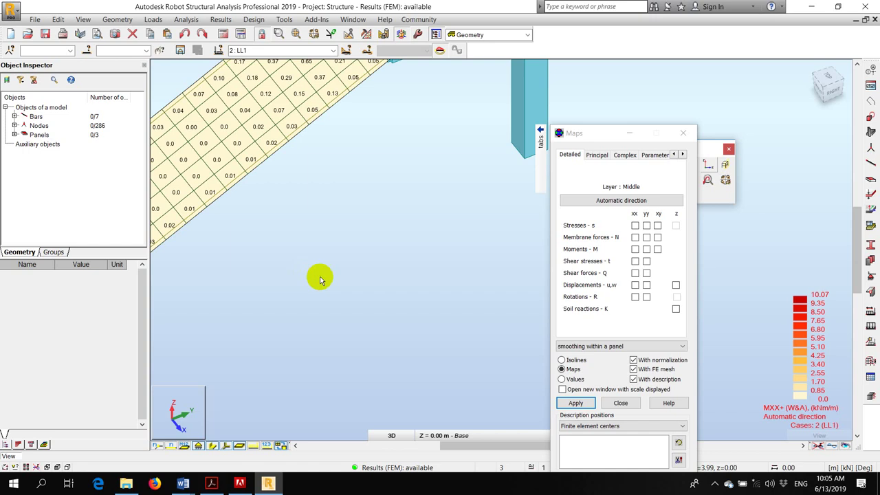
scroll(340, 292, down, 3)
scroll(295, 252, up, 2)
right_click(258, 175)
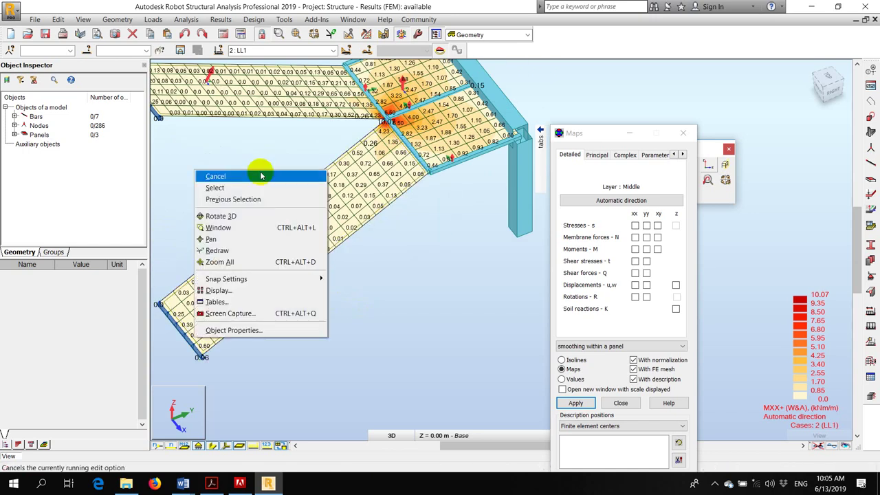
click(260, 176)
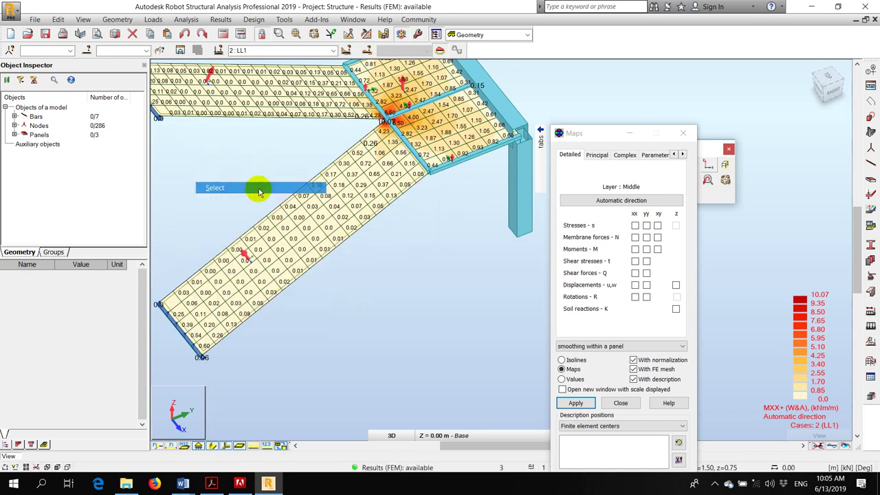
click(321, 226)
click(182, 52)
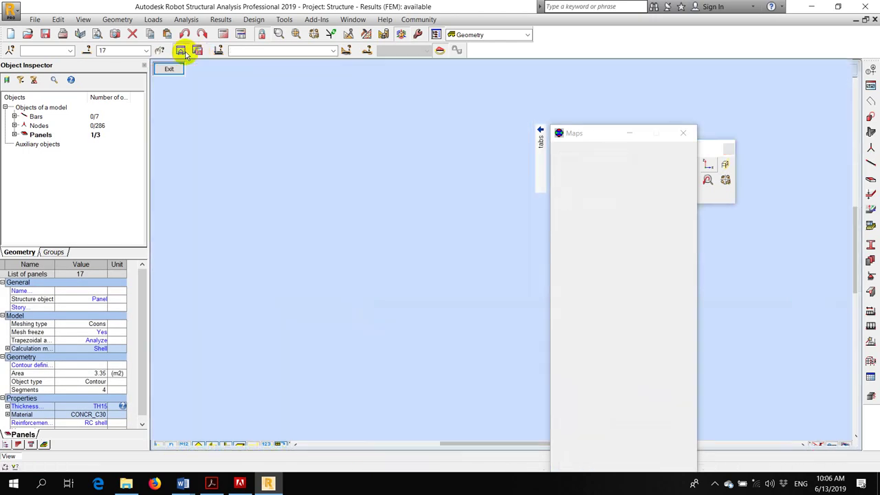
scroll(229, 190, up, 3)
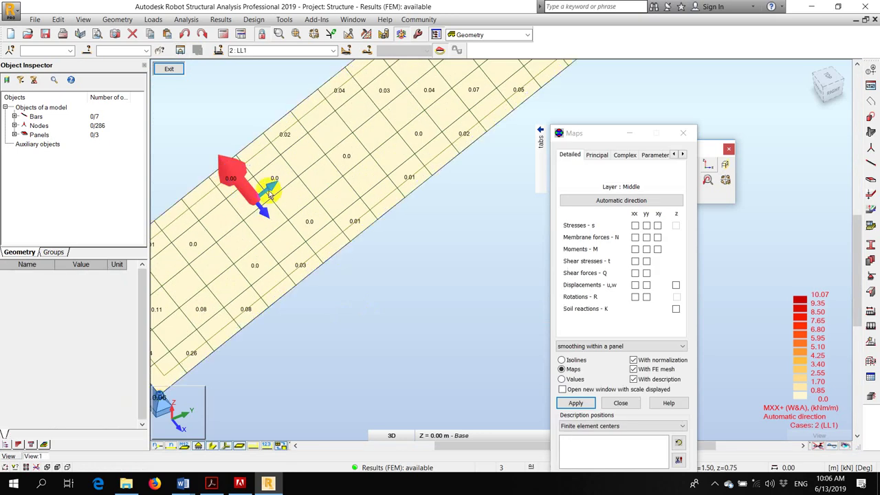
scroll(314, 245, down, 3)
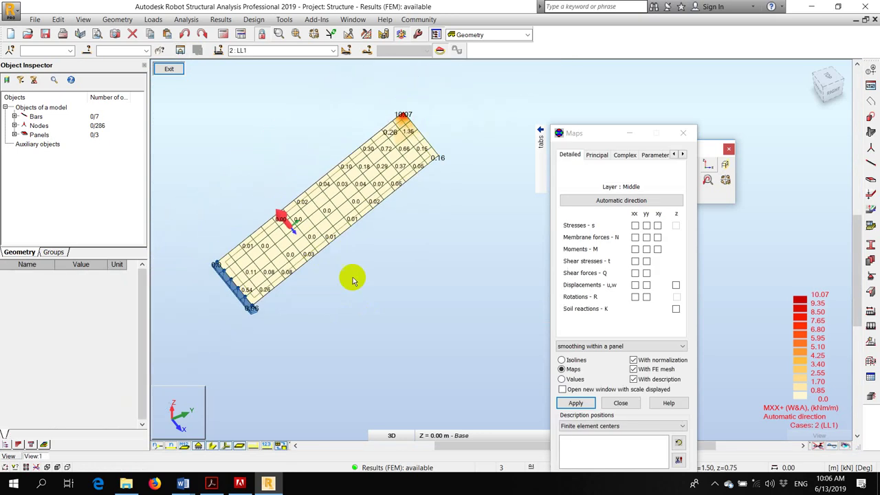
scroll(351, 280, up, 2)
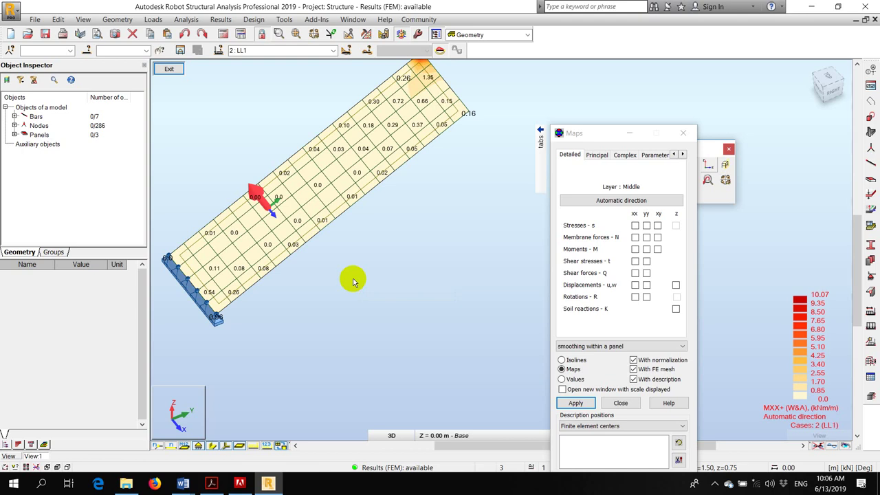
Show the Wood & Armer top reinforcement (+) moment map in the y direction on the isolated flight.
mouse_move(540, 143)
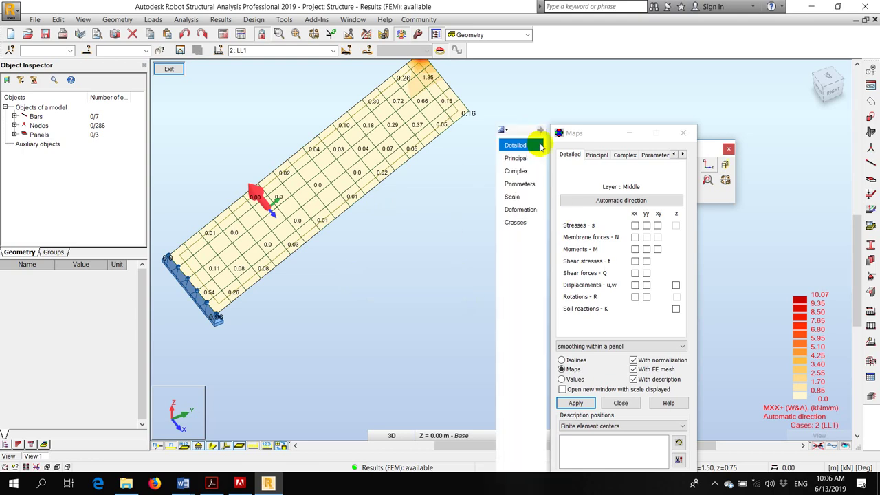
click(519, 183)
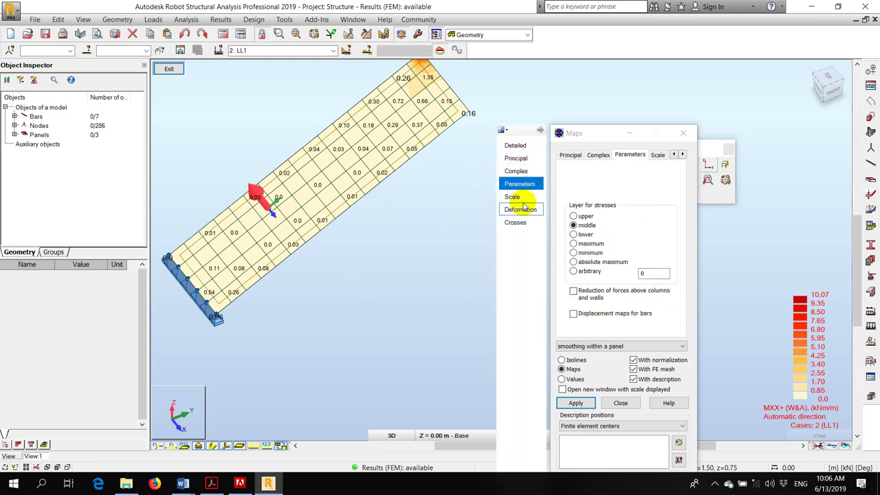
click(515, 171)
click(662, 281)
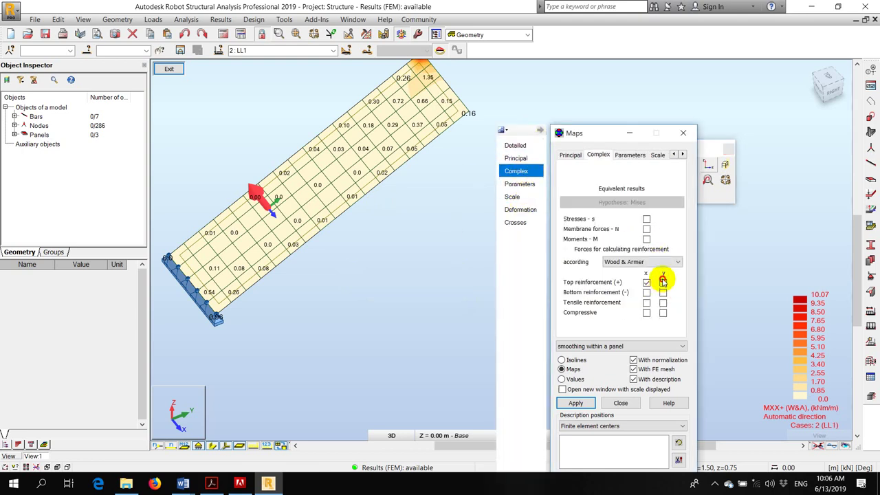
click(575, 402)
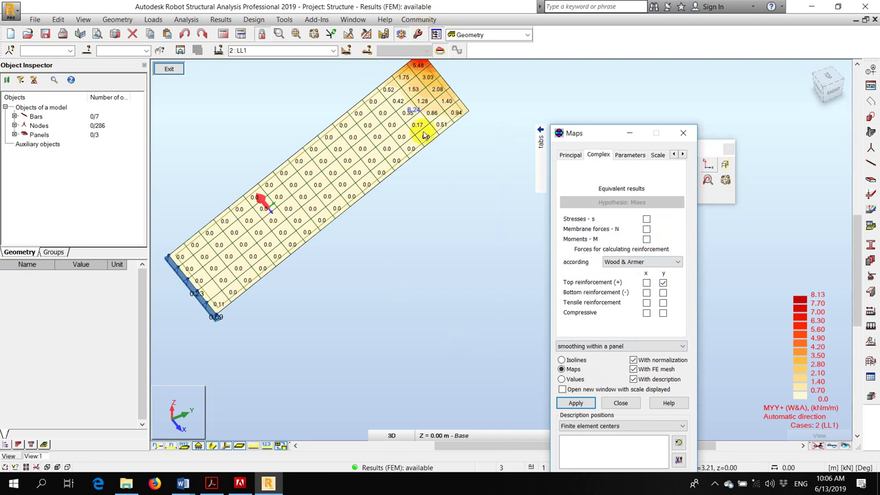
Examine the y-direction top reinforcement moments at the upper end of the isolated flight and along its edge at the landing.
scroll(433, 136, up, 3)
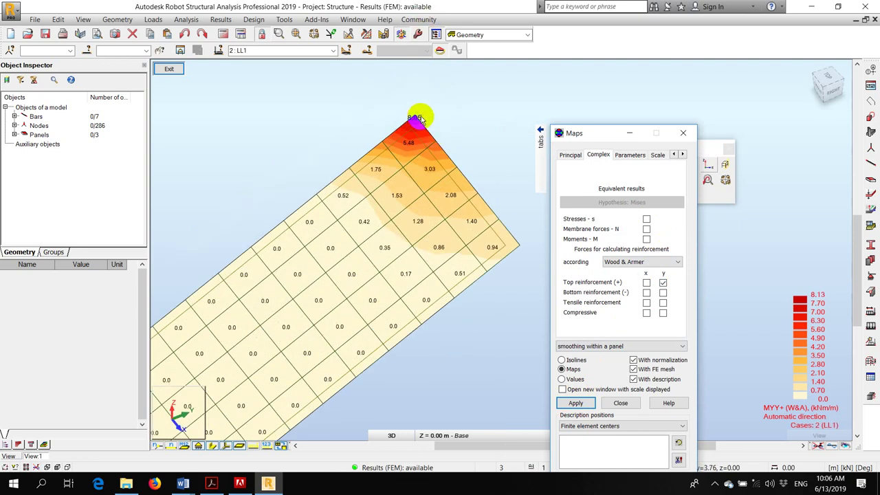
scroll(407, 119, up, 2)
scroll(406, 118, down, 1)
scroll(481, 227, up, 3)
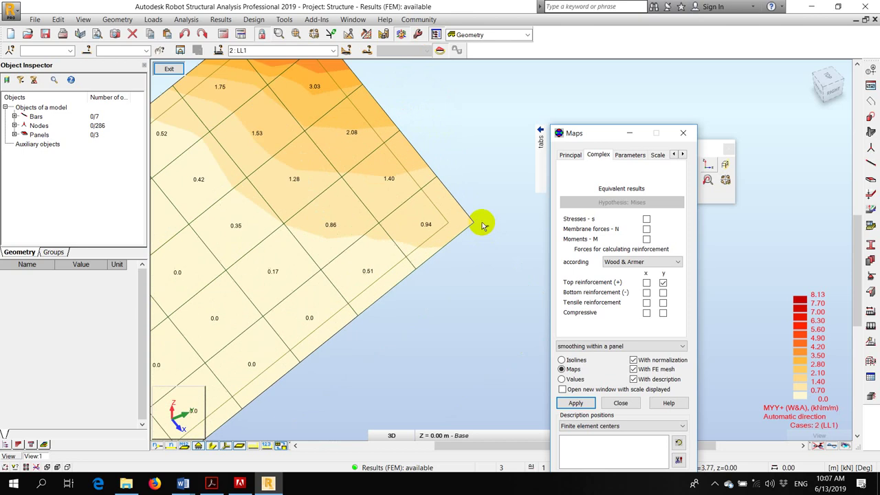
scroll(472, 240, down, 1)
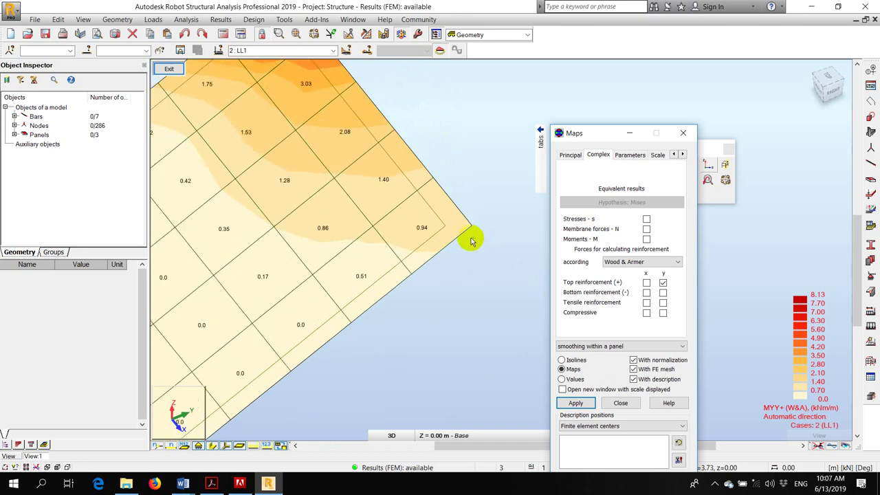
scroll(485, 149, down, 3)
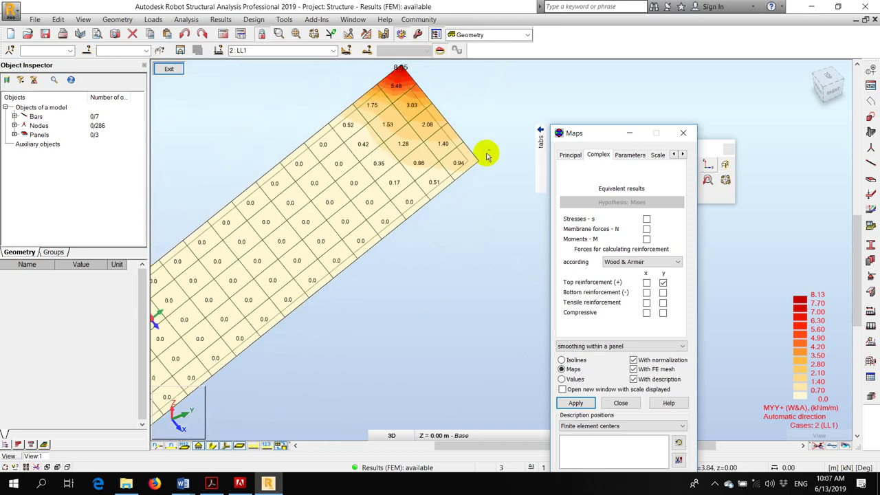
middle_drag(483, 128, 398, 154)
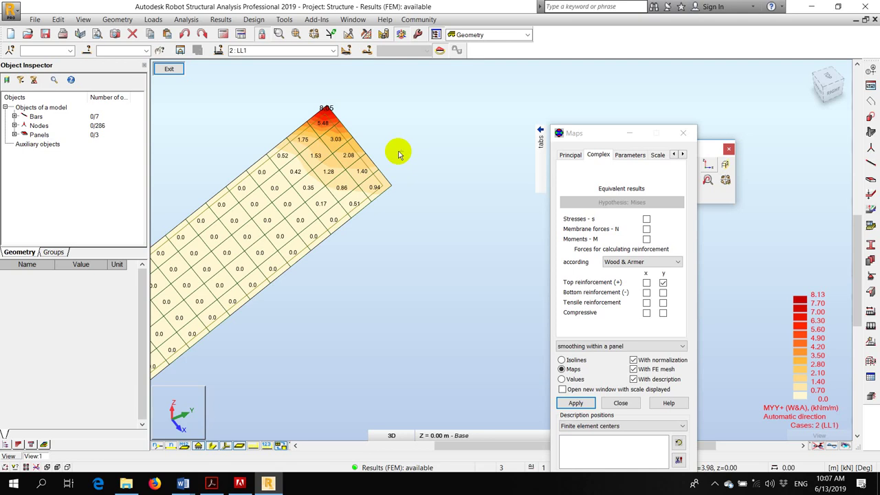
scroll(325, 110, up, 3)
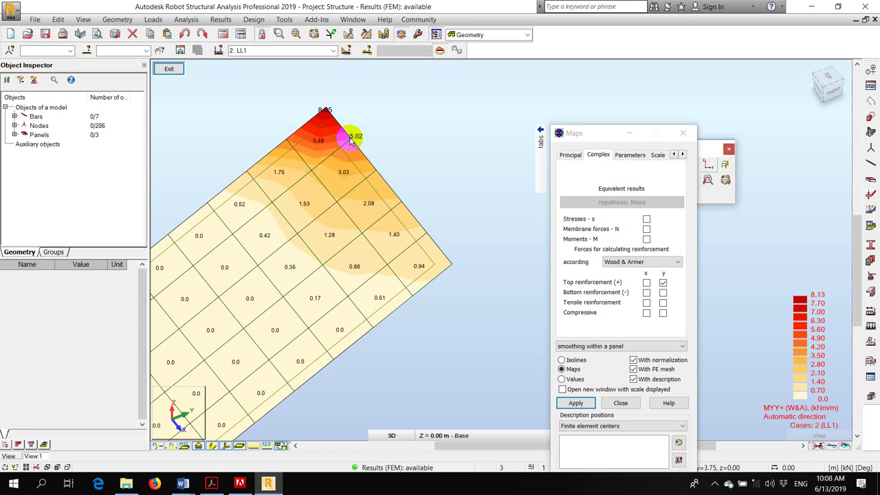
scroll(351, 138, down, 5)
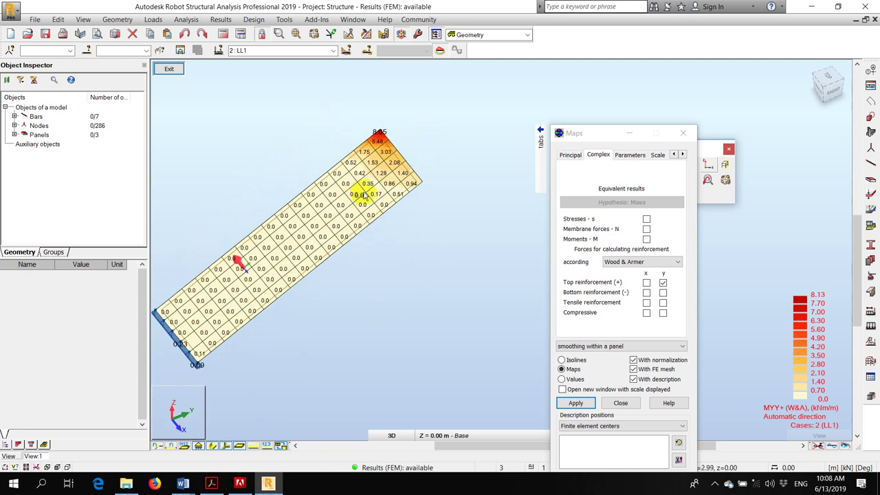
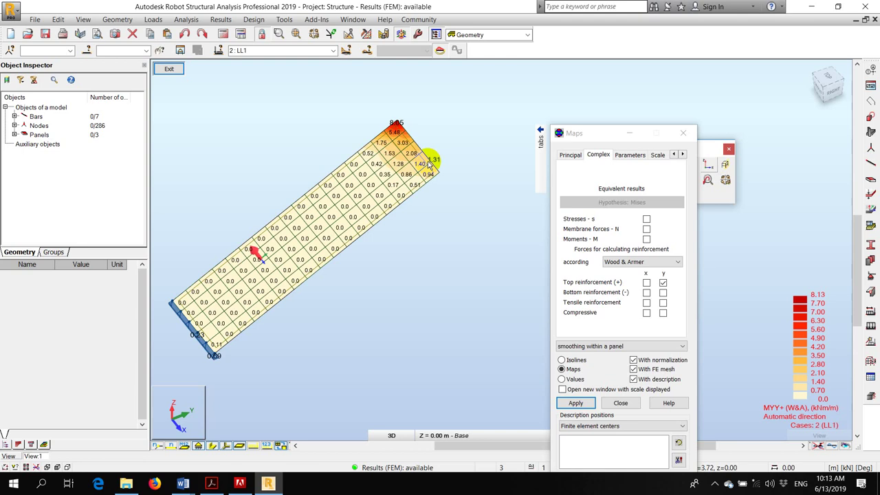
Map the flight's Wood & Armer bottom reinforcement (-) moments in the y direction, check the midspan, and switch the map to the x direction.
click(663, 292)
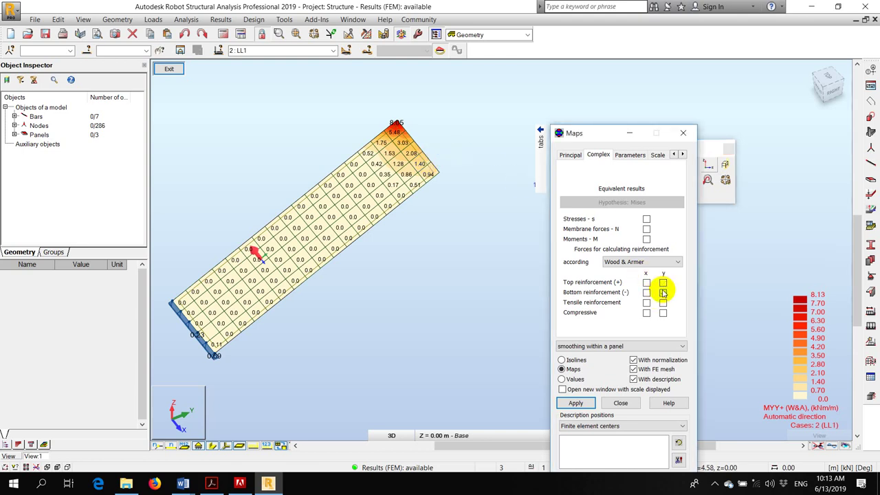
click(575, 403)
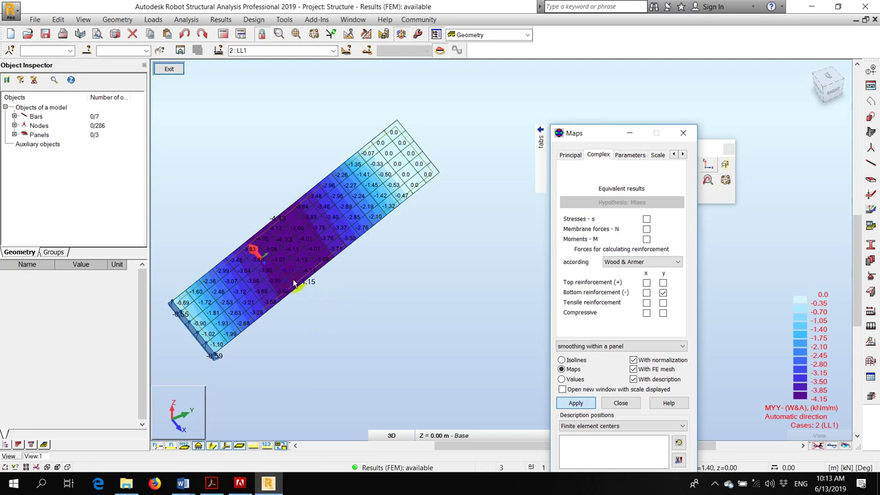
scroll(291, 280, up, 4)
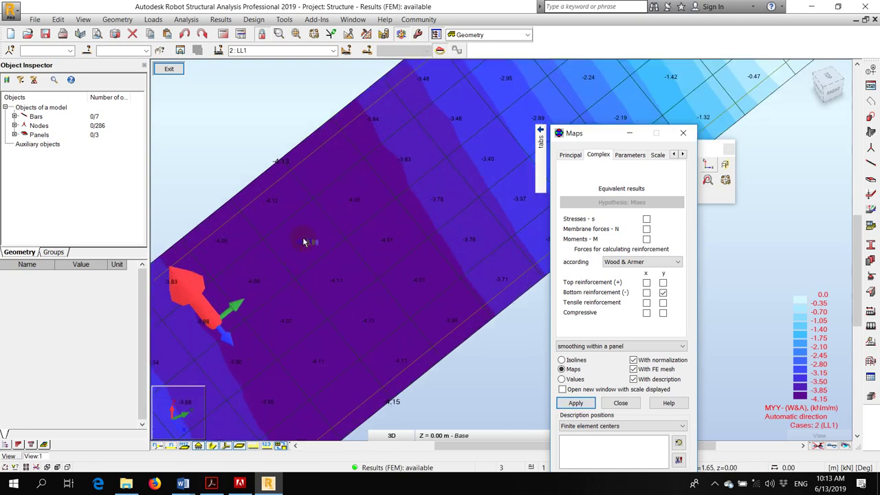
scroll(302, 236, down, 1)
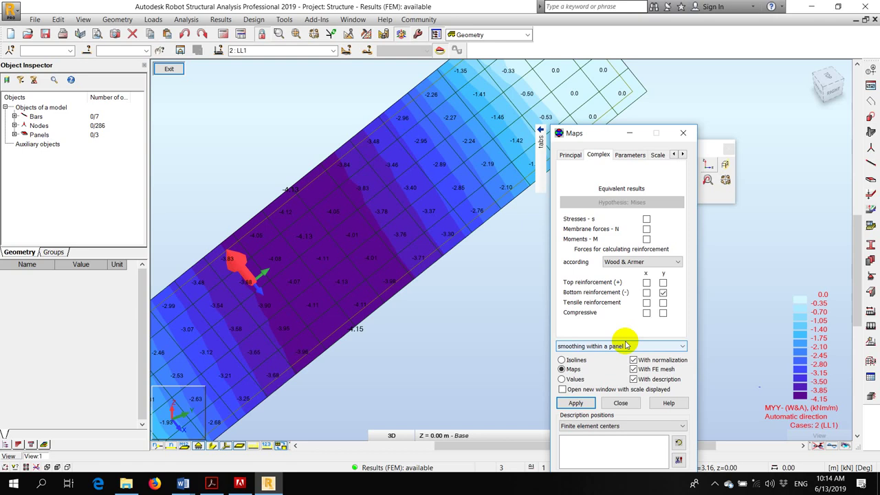
click(646, 292)
click(575, 403)
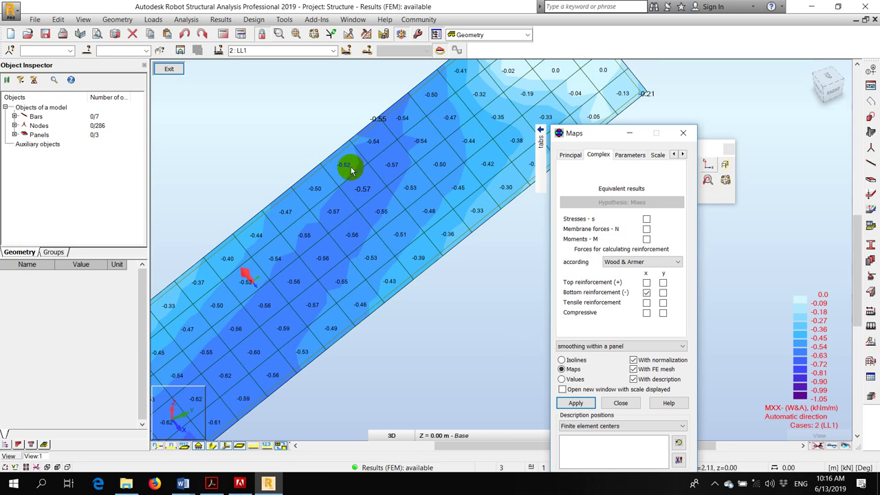
Leave the isolated flight, isolate the landing panel in a new window, and apply its Wood & Armer top reinforcement (+) map in x.
click(179, 71)
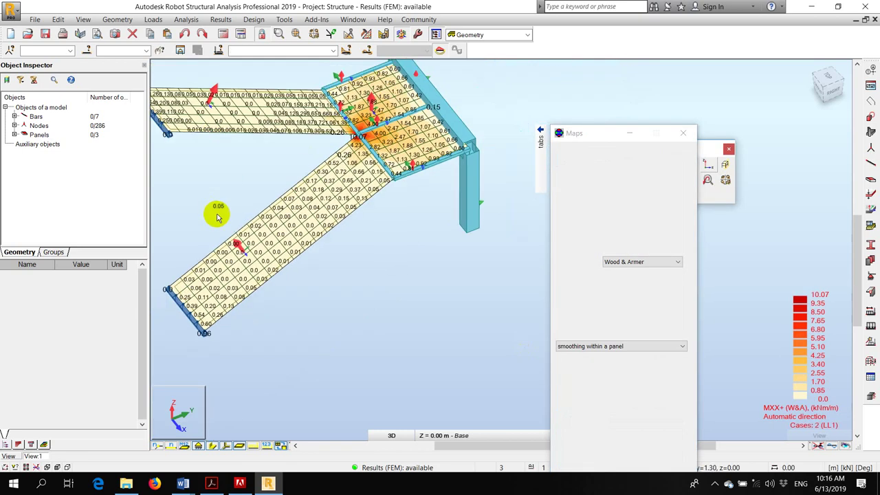
right_click(276, 75)
click(268, 94)
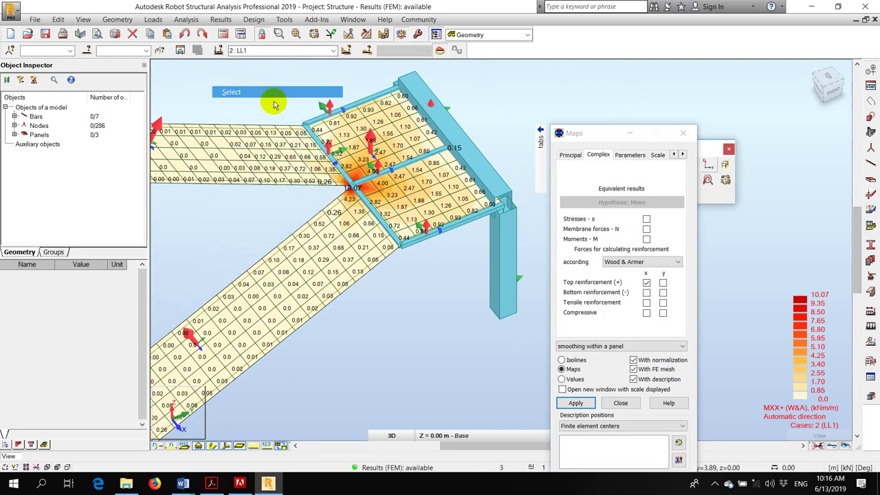
scroll(389, 205, up, 3)
click(389, 204)
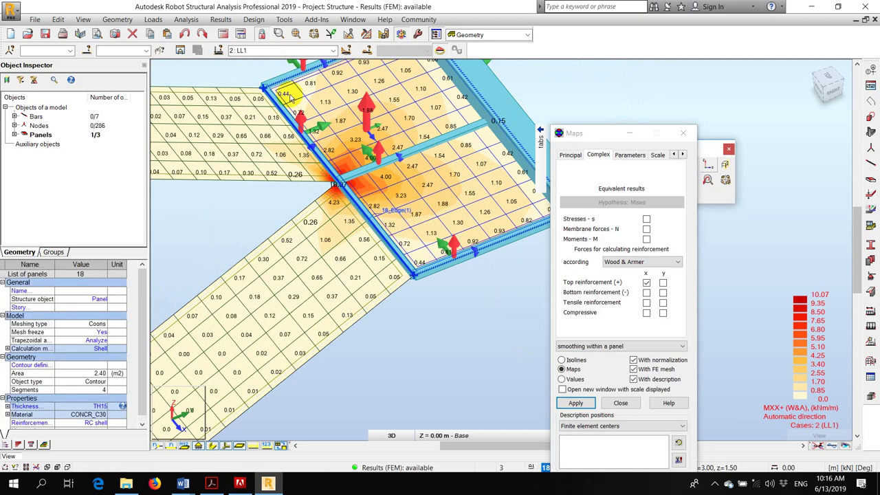
click(181, 51)
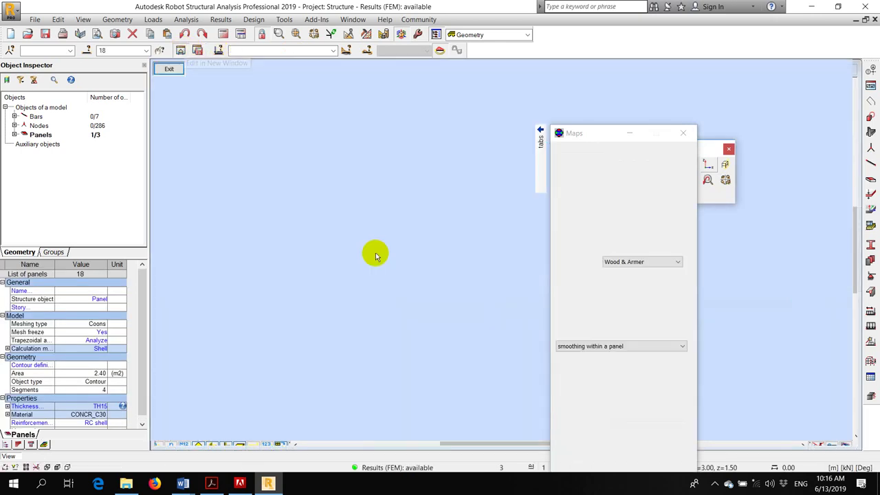
shift+middle_drag(329, 143, 343, 177)
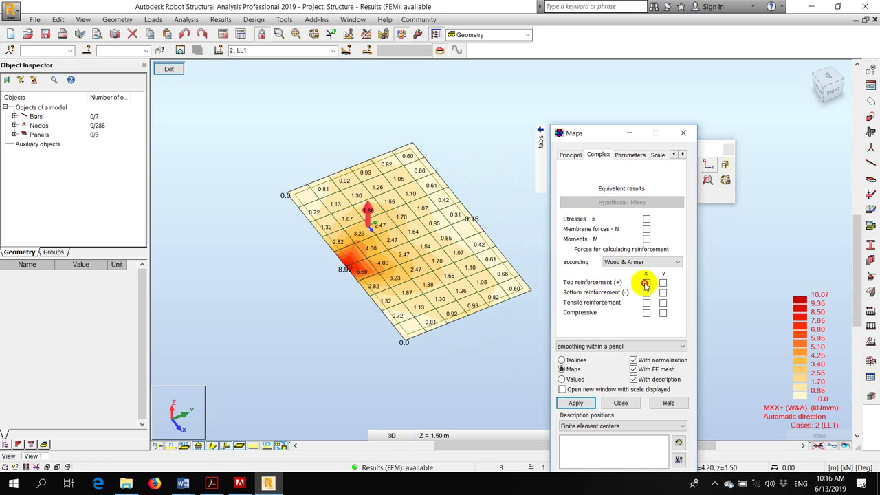
click(575, 403)
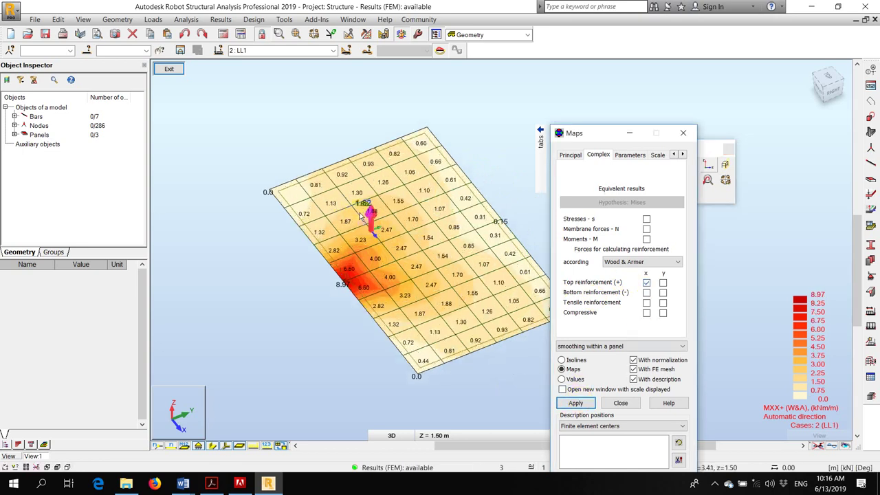
Examine the x-direction top reinforcement moments around the concentration at the landing edge between the two flights.
scroll(371, 227, up, 3)
scroll(395, 249, up, 3)
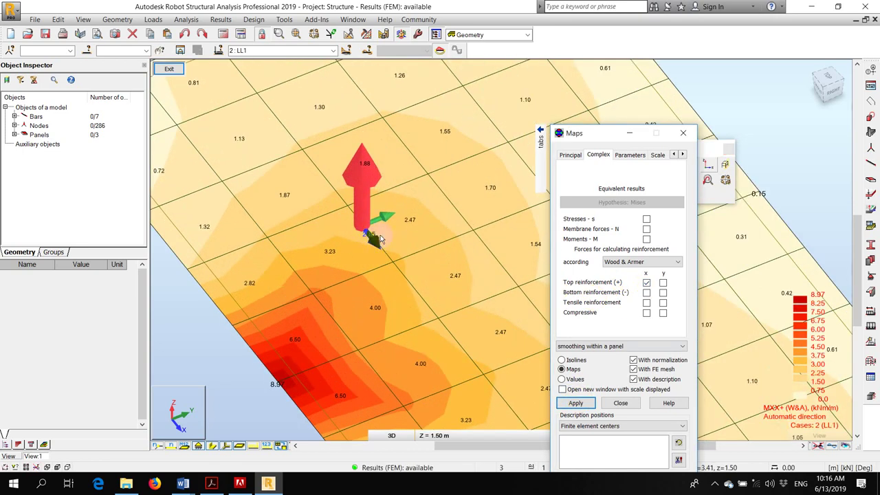
scroll(397, 249, down, 4)
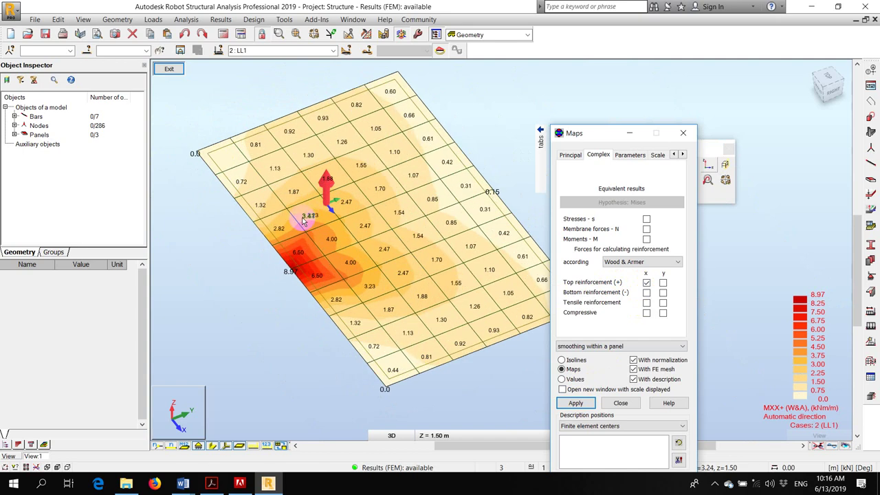
scroll(292, 270, up, 4)
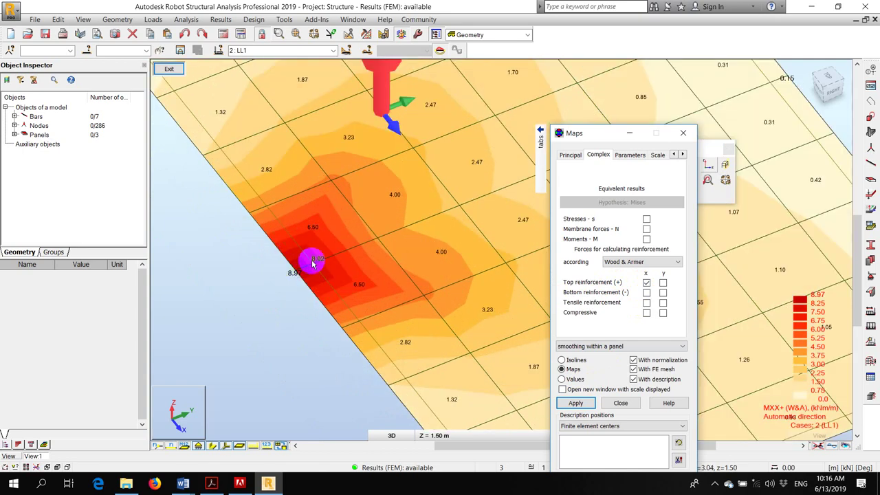
scroll(299, 240, down, 2)
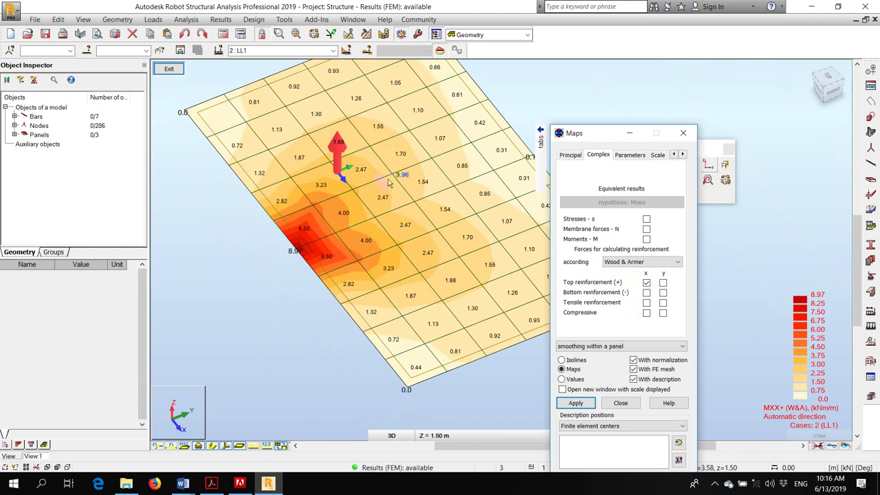
scroll(378, 202, up, 2)
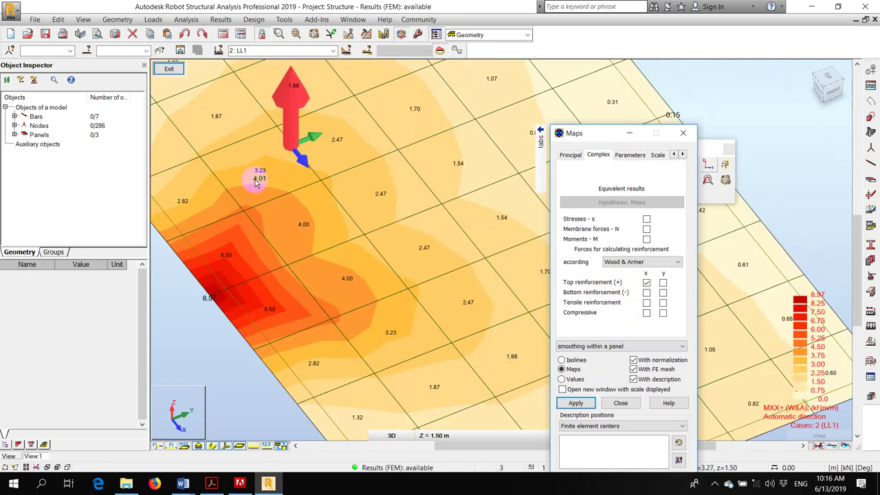
scroll(344, 234, down, 5)
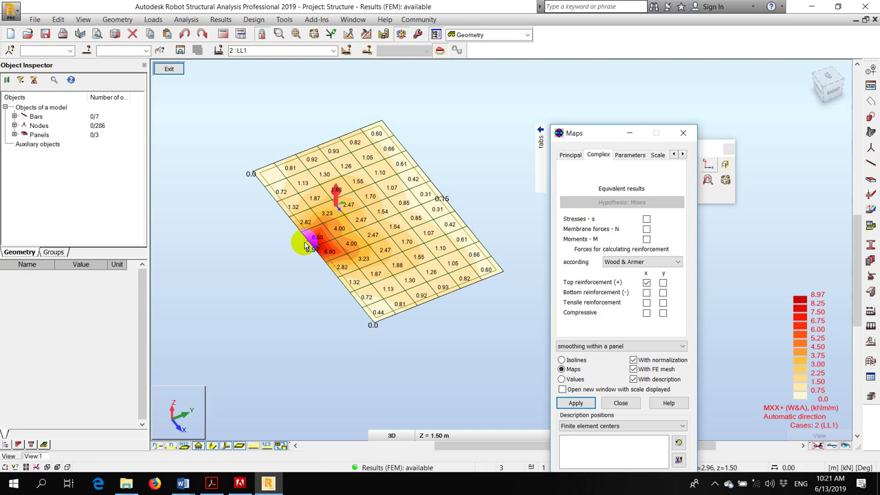
Apply the Wood & Armer bottom reinforcement (-) map in x to the isolated landing and examine its short edges.
click(646, 293)
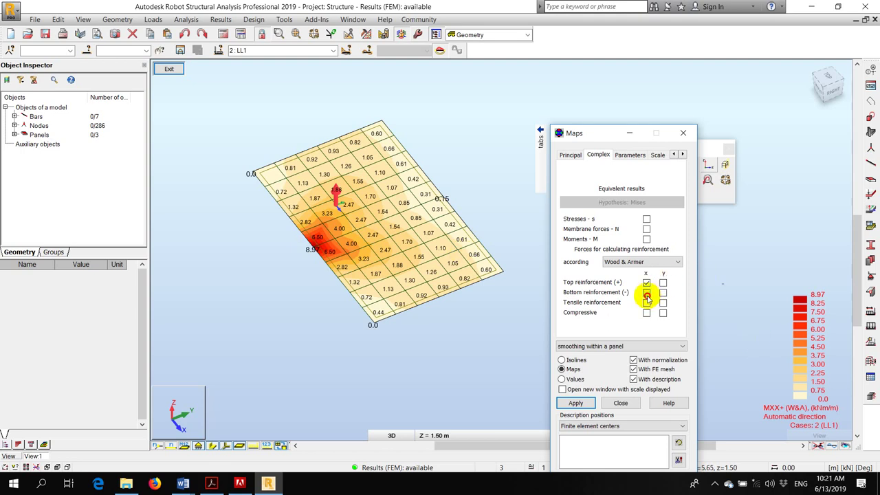
click(576, 404)
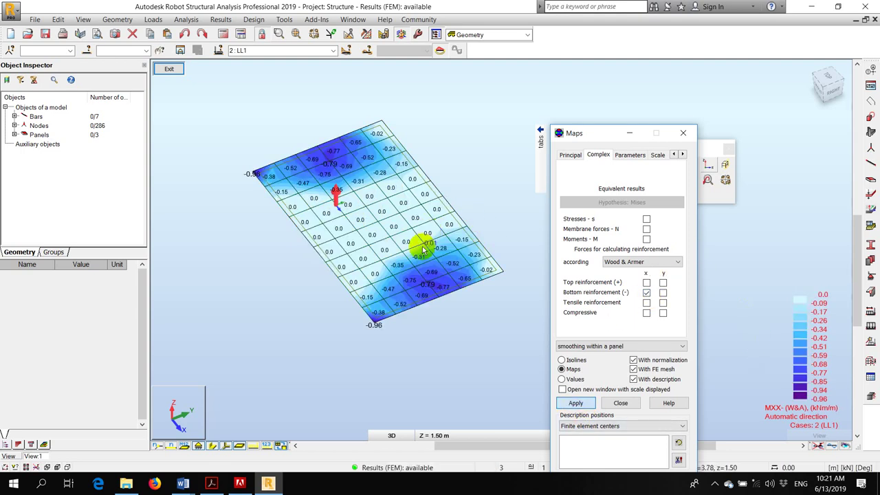
scroll(438, 274, up, 2)
scroll(440, 309, up, 2)
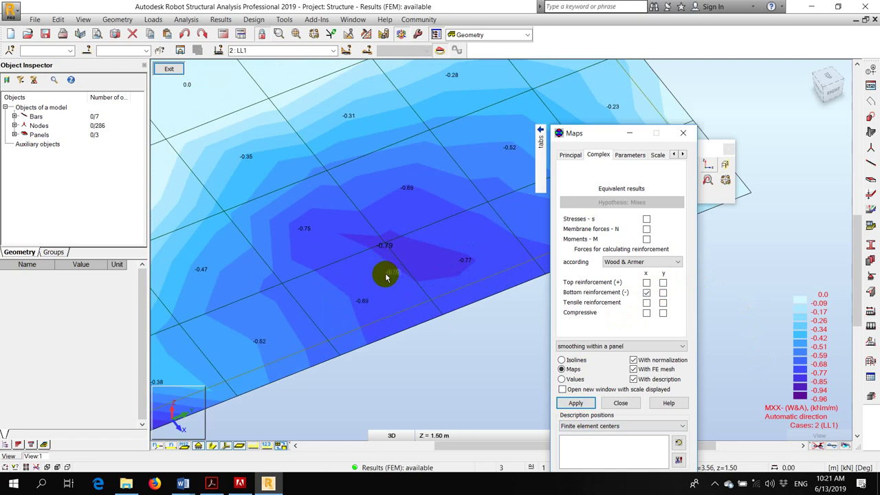
scroll(381, 245, down, 6)
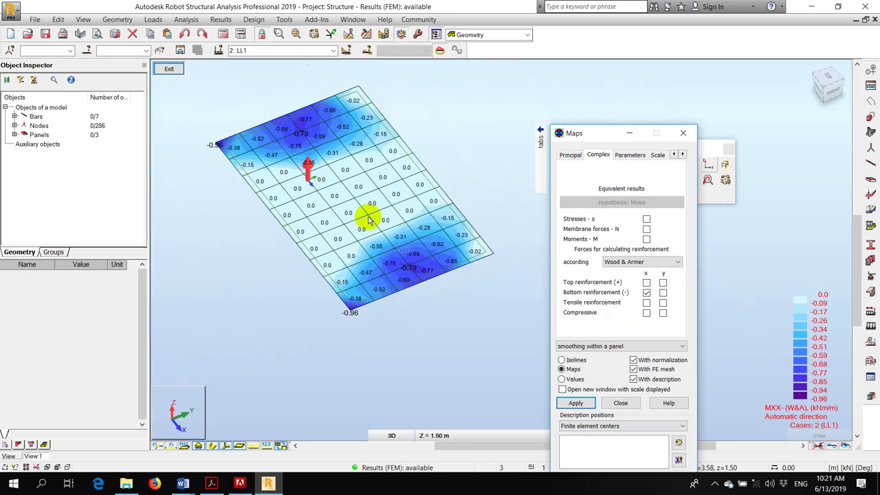
Switch the result case to 3 : ULS and check the landing's x-direction bottom reinforcement moments.
click(332, 53)
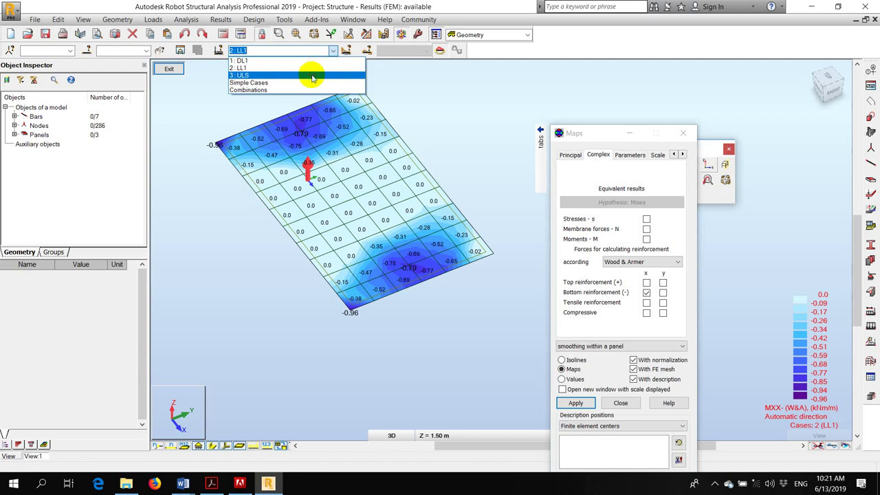
click(310, 74)
scroll(308, 157, up, 2)
scroll(344, 298, down, 2)
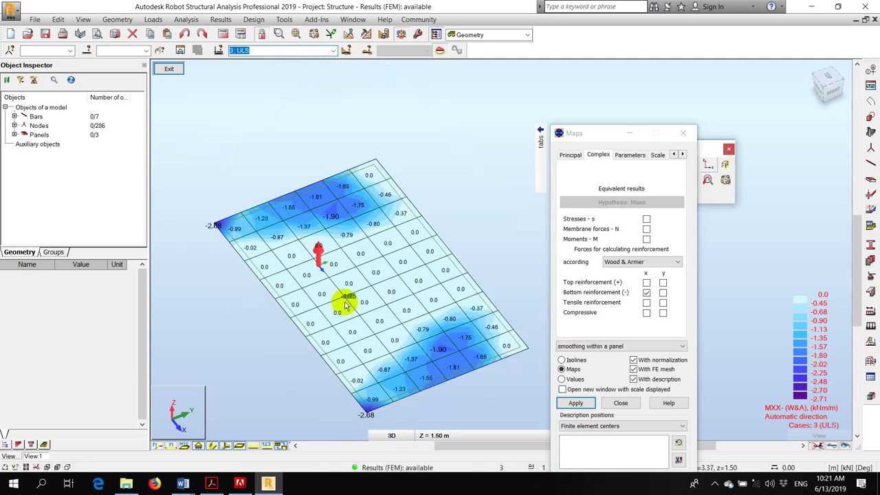
scroll(419, 356, up, 3)
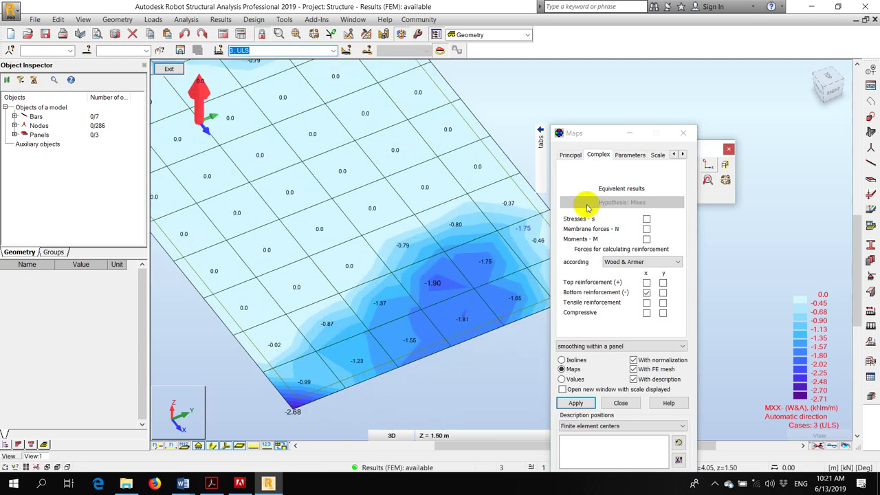
Map the landing's Wood & Armer bottom reinforcement (-) moments in y and inspect the outer long edge.
click(663, 292)
click(575, 401)
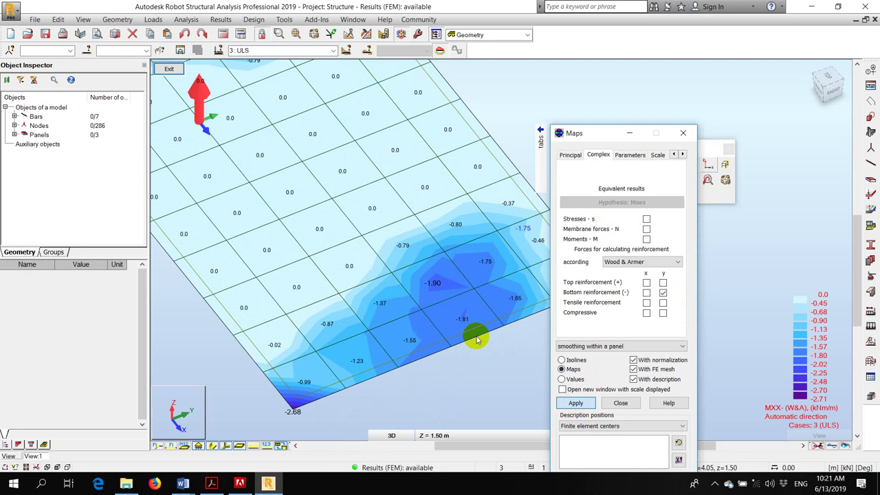
scroll(394, 286, down, 4)
scroll(422, 149, up, 5)
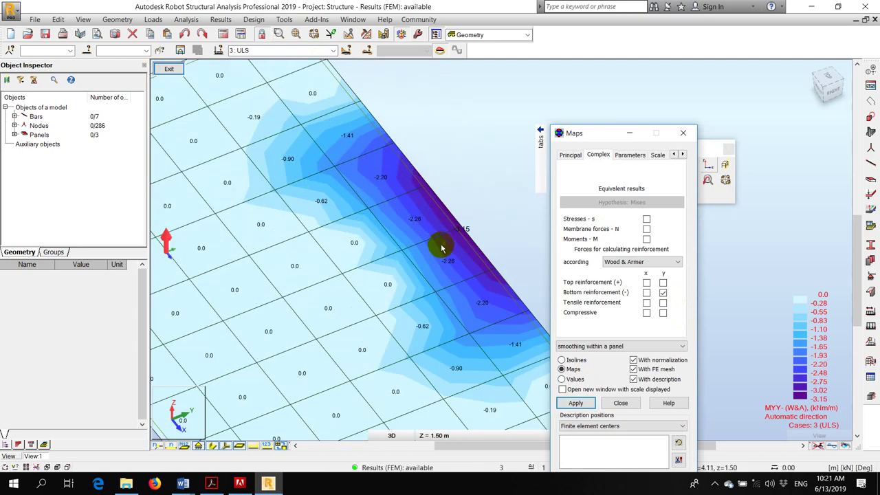
scroll(409, 195, down, 3)
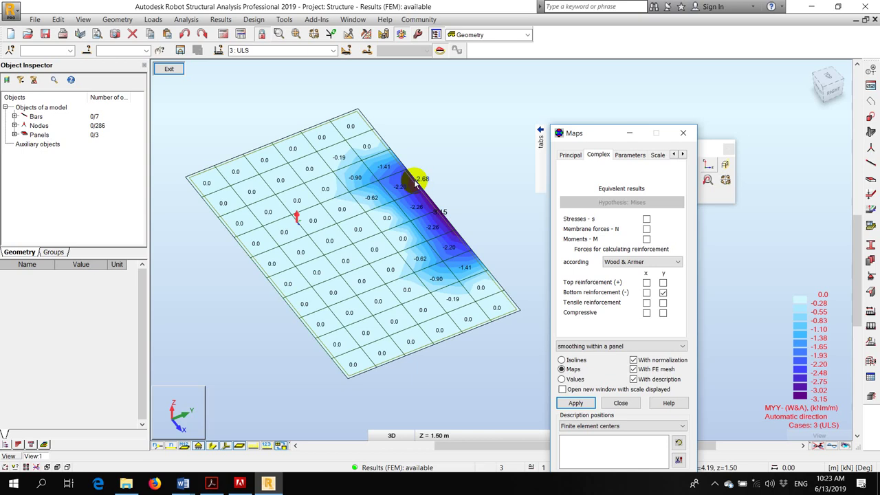
click(541, 141)
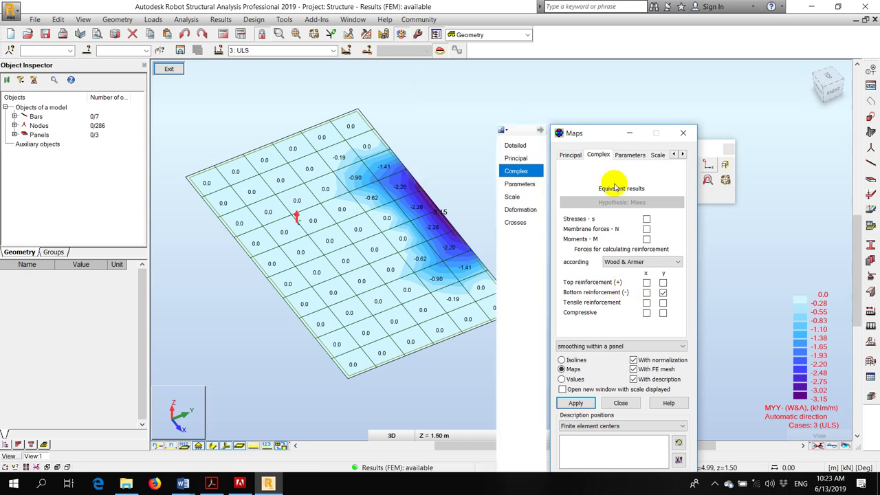
drag(595, 134, 471, 84)
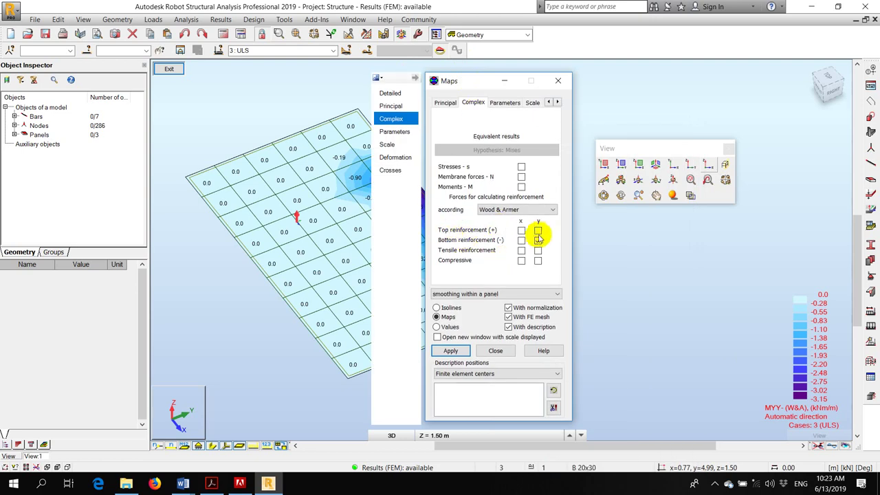
click(521, 230)
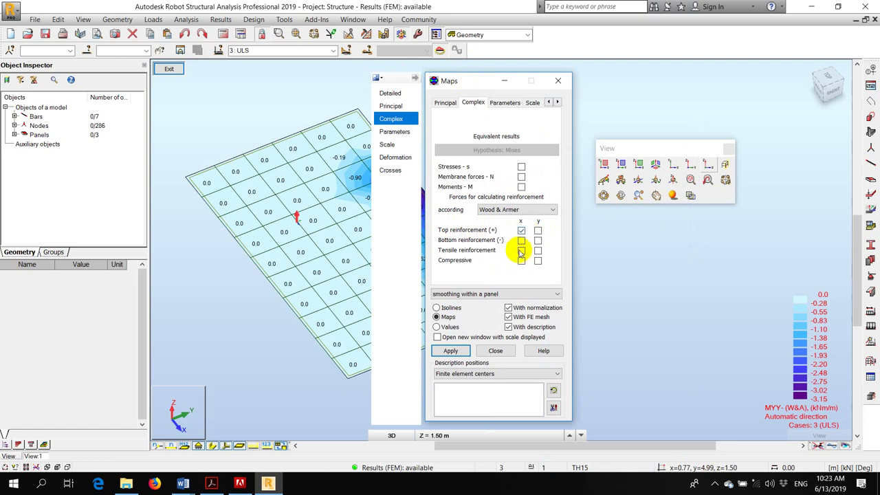
click(538, 241)
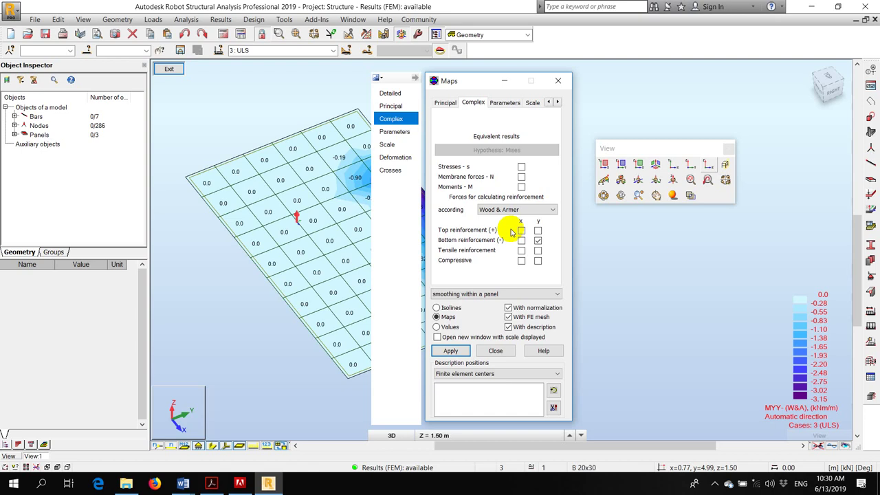
Leave the isolated landing, remove the top reinforcement (+) map from the full stair, and close the map settings.
click(169, 69)
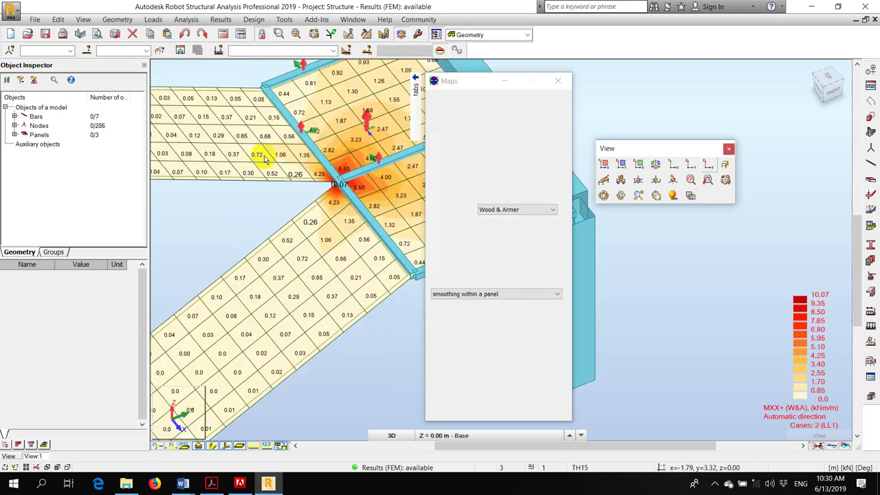
click(521, 231)
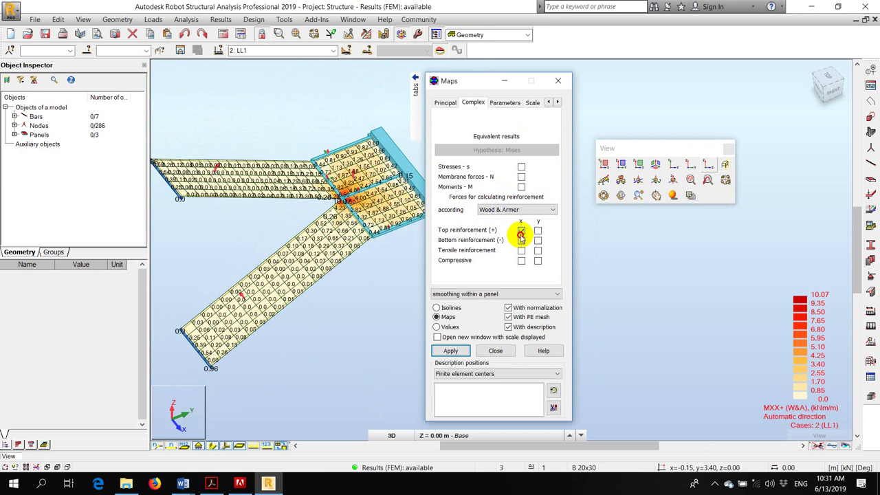
click(450, 350)
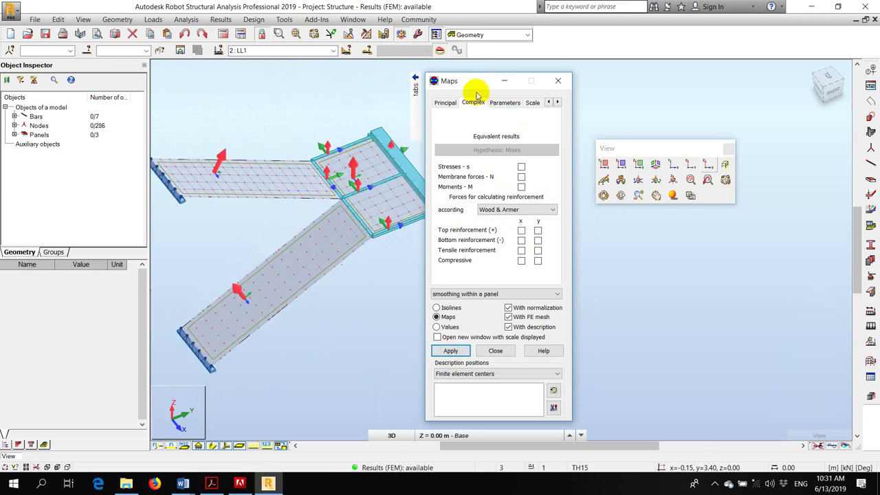
click(557, 80)
Delete the RC column under the near end of the landing's outer beam, accepting the change to the result status.
scroll(446, 253, up, 2)
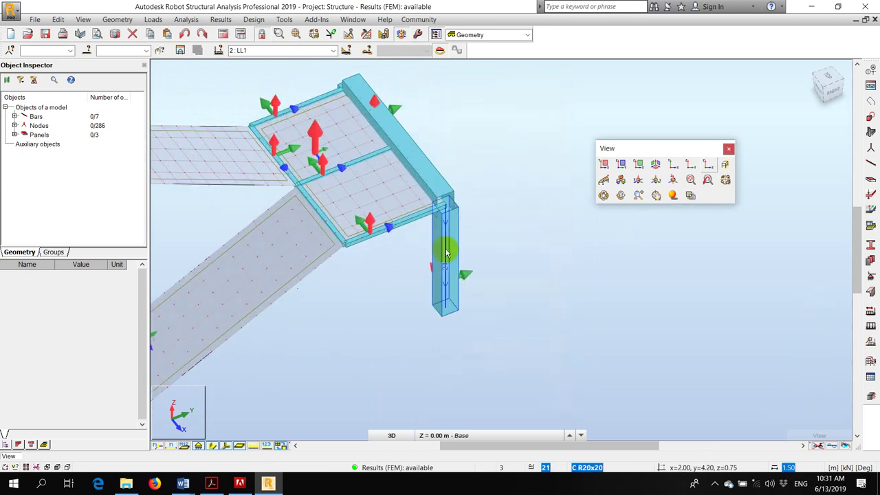
click(453, 255)
key(Delete)
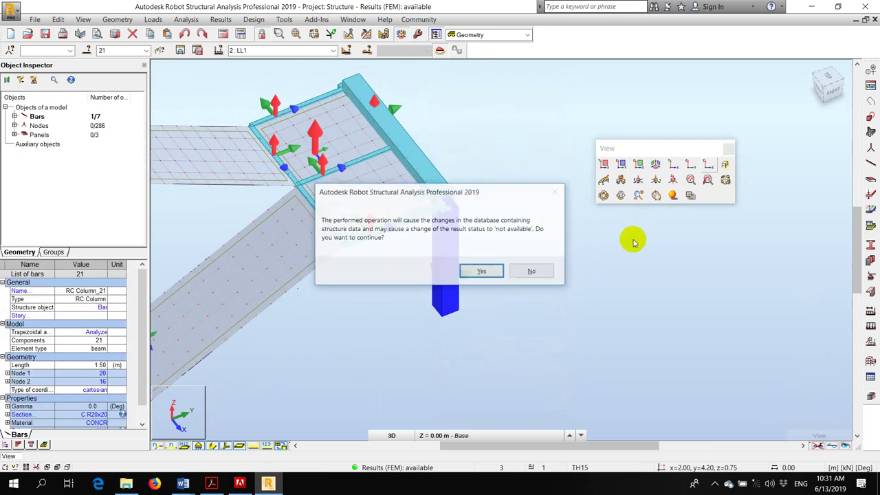
click(486, 271)
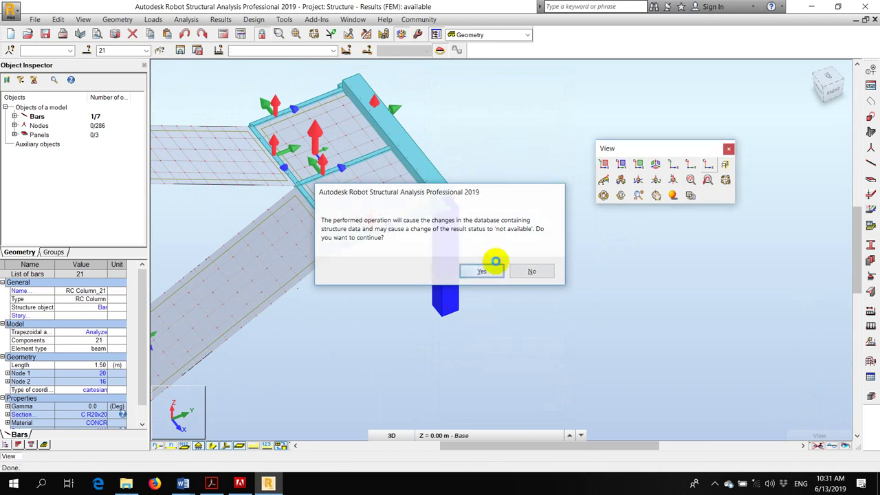
Delete the remaining RC column at the other end of the landing's outer beam.
scroll(566, 275, down, 3)
click(603, 195)
mouse_move(577, 227)
mouse_down()
mouse_move(535, 254)
mouse_move(501, 210)
mouse_up()
right_click(481, 162)
click(520, 172)
click(522, 287)
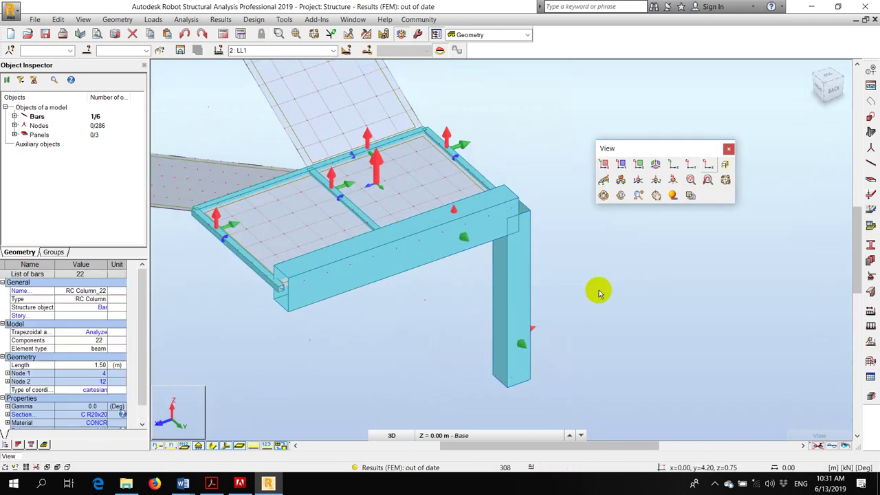
key(Delete)
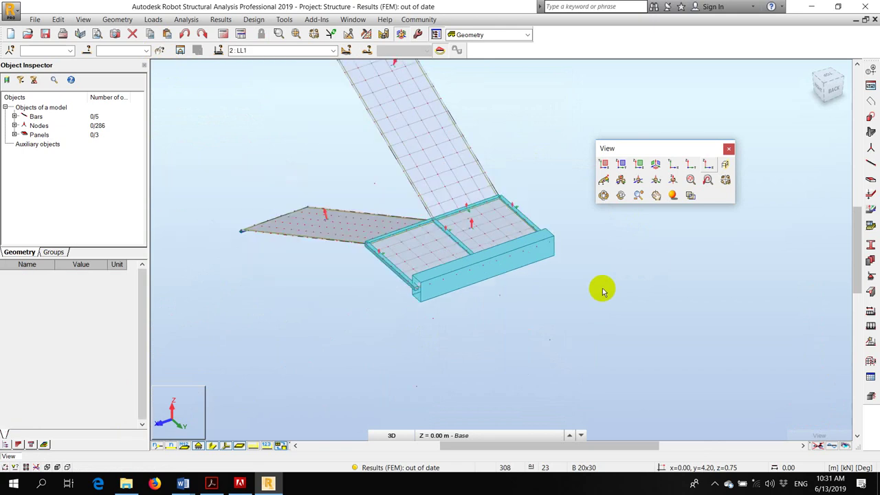
Assign the B 5x5 section to the landing's outer beam and close the section settings.
click(870, 245)
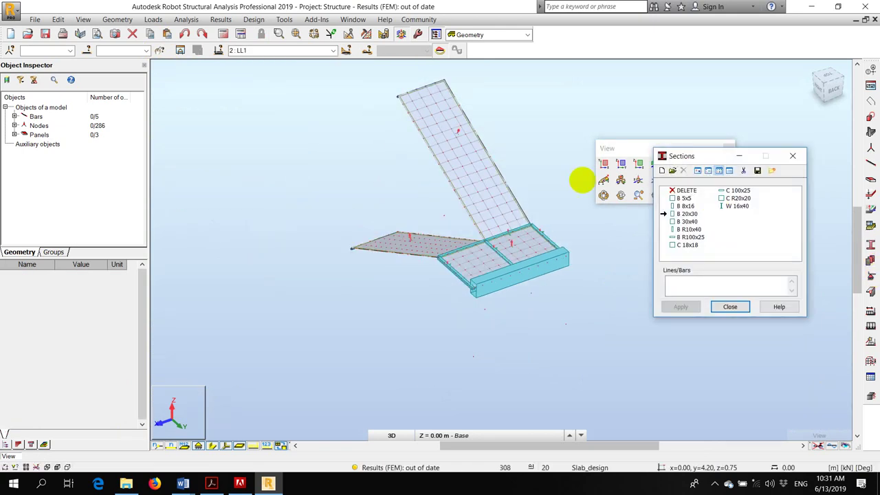
click(683, 198)
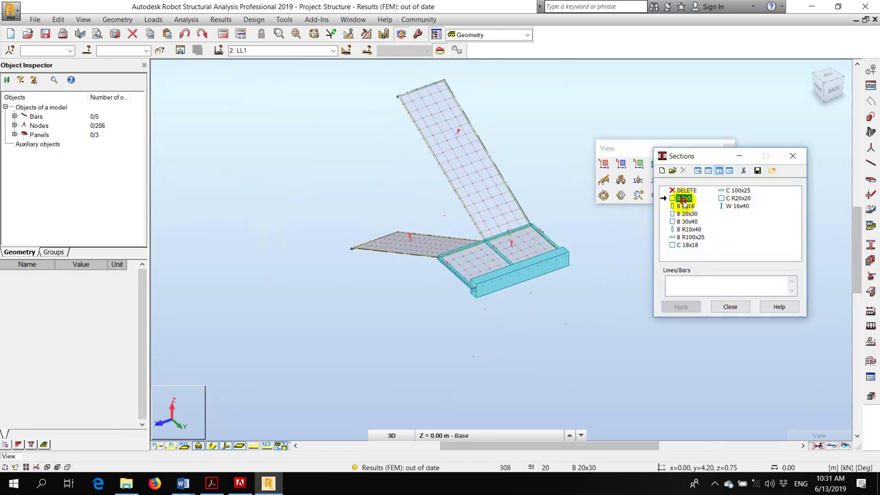
click(545, 266)
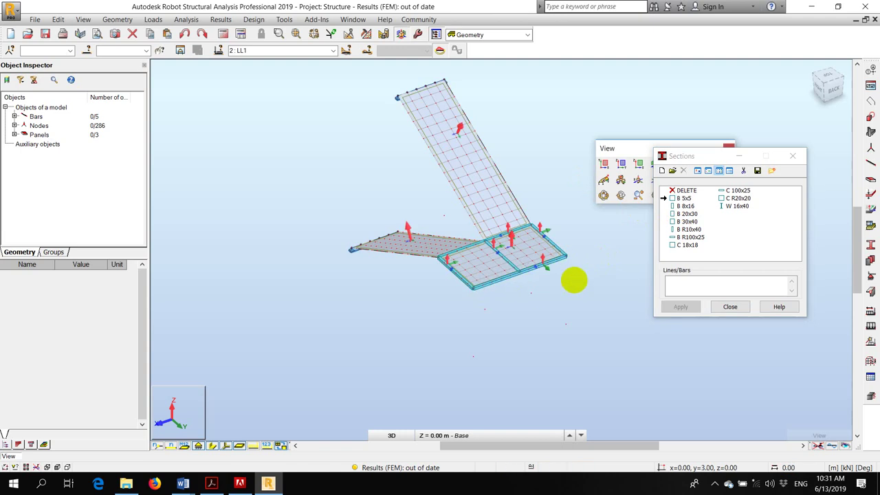
click(729, 306)
Inspect the modified stair from several sides, including the landing's edge beams and the supports at the flight's far end.
scroll(618, 244, up, 3)
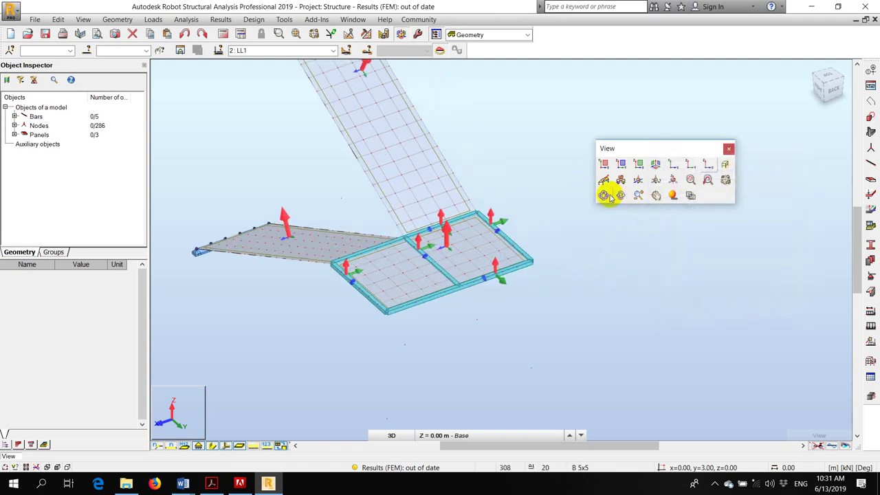
click(603, 195)
drag(536, 255, 556, 285)
scroll(540, 273, up, 3)
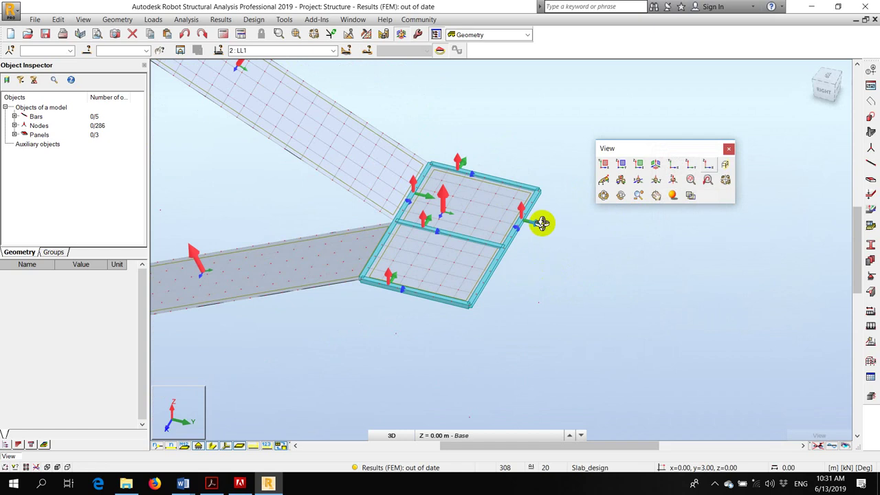
scroll(428, 199, down, 3)
scroll(391, 151, up, 6)
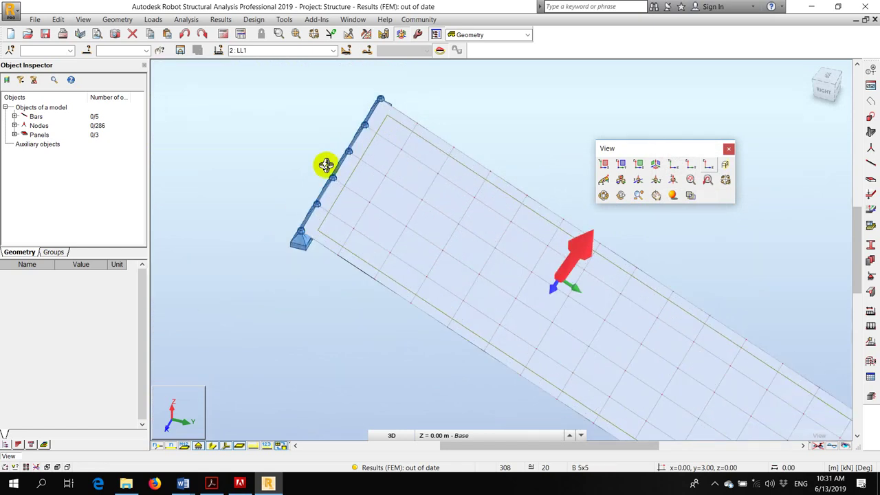
scroll(305, 190, down, 4)
shift+middle_drag(354, 238, 390, 237)
scroll(377, 230, down, 2)
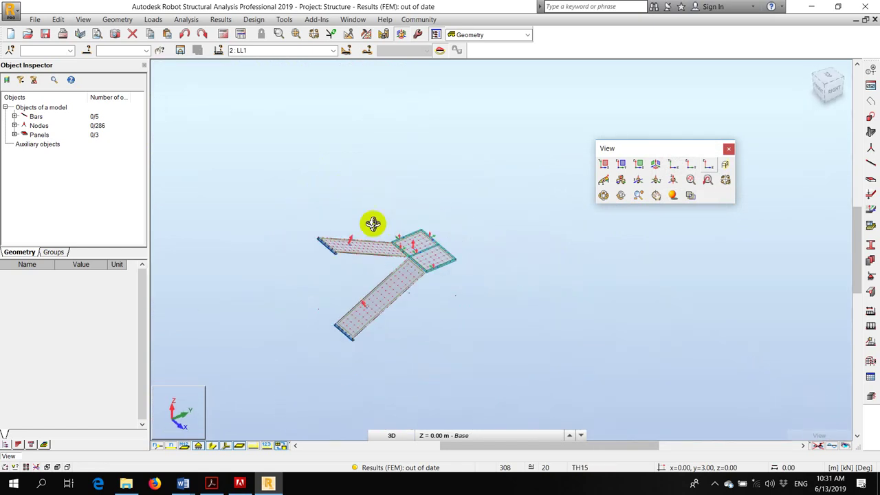
Inspect the landing's edge beams up close and hide the local axis symbols of the bars and panels.
scroll(434, 257, up, 6)
scroll(431, 256, down, 5)
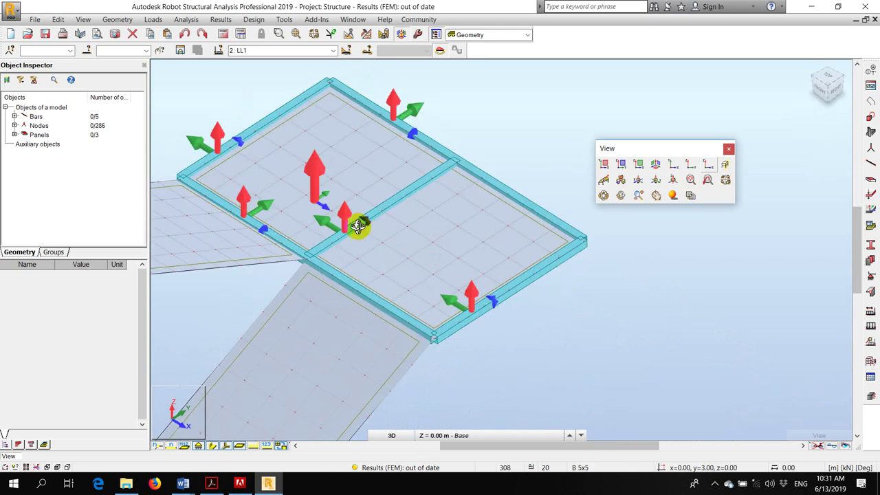
right_click(428, 136)
click(471, 151)
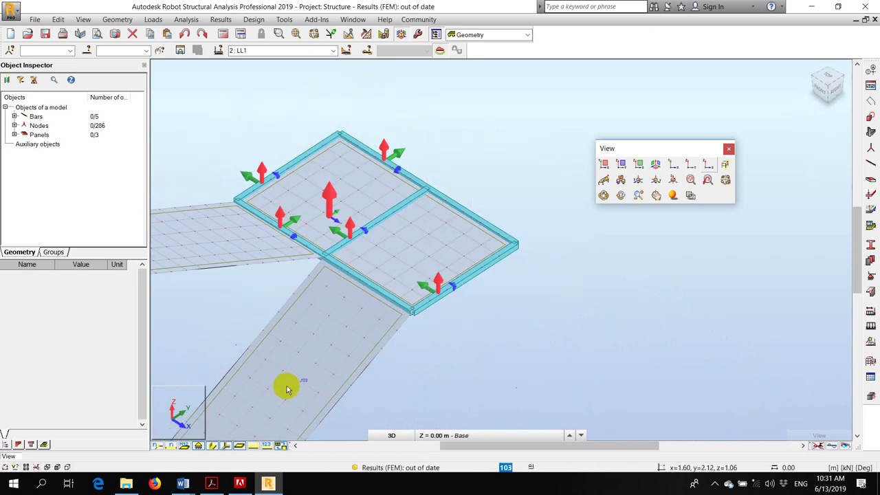
click(226, 444)
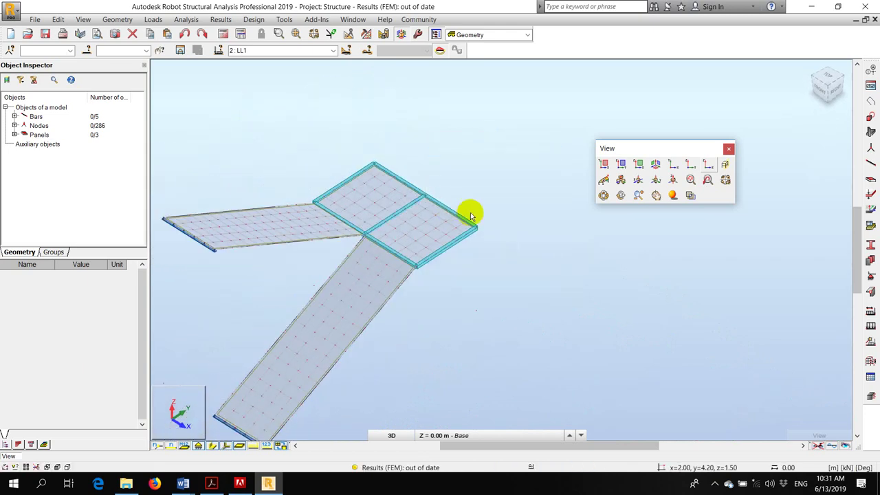
Run the analysis on the modified stair, continue despite the isolated nodes, and close the calculation messages.
click(602, 195)
drag(570, 227, 450, 258)
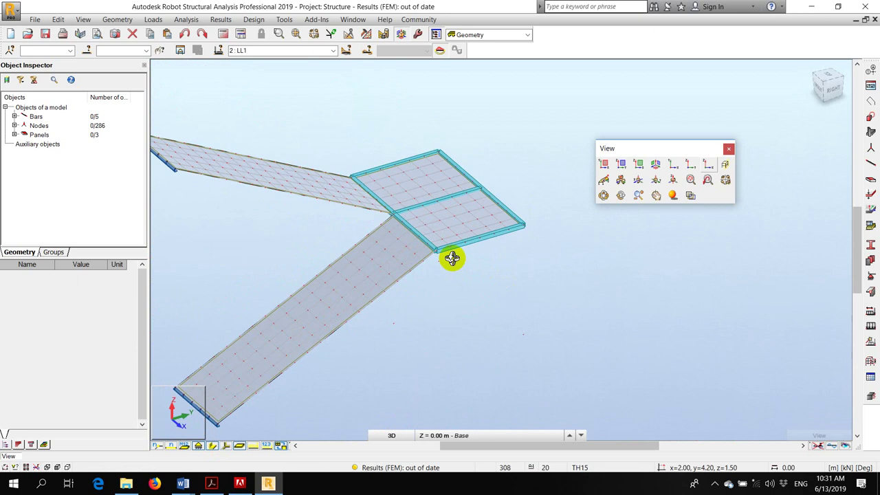
click(222, 34)
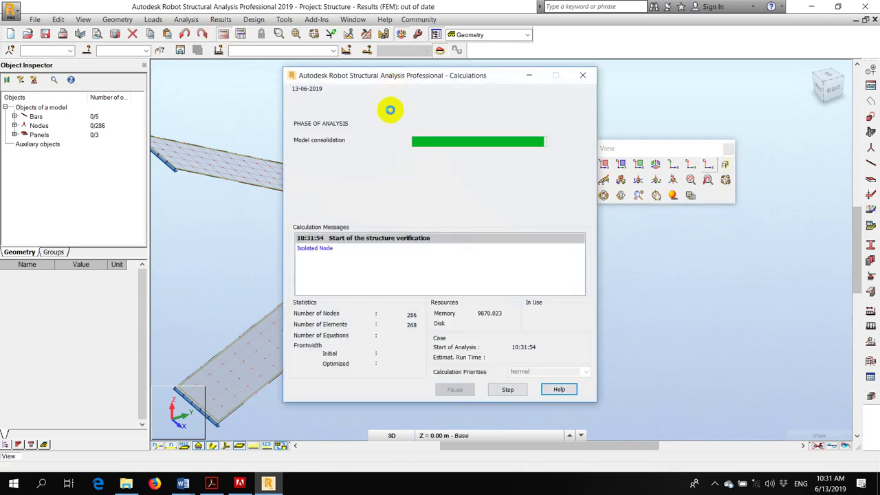
click(452, 285)
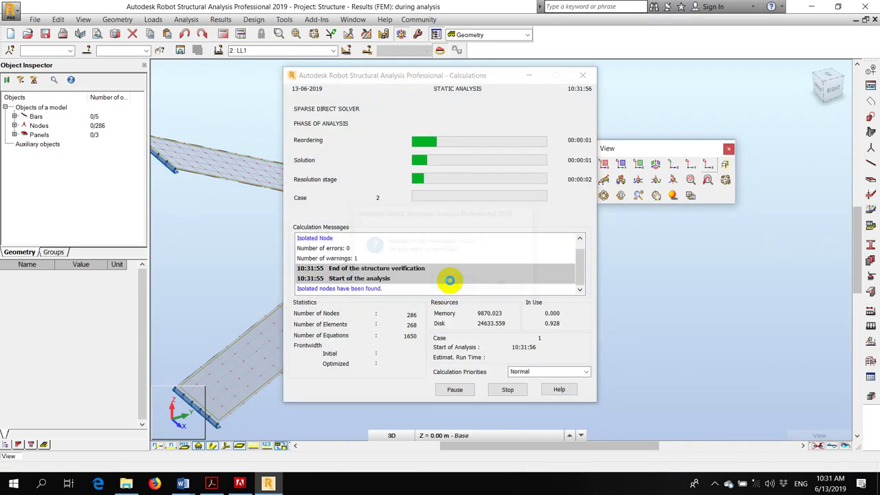
click(834, 197)
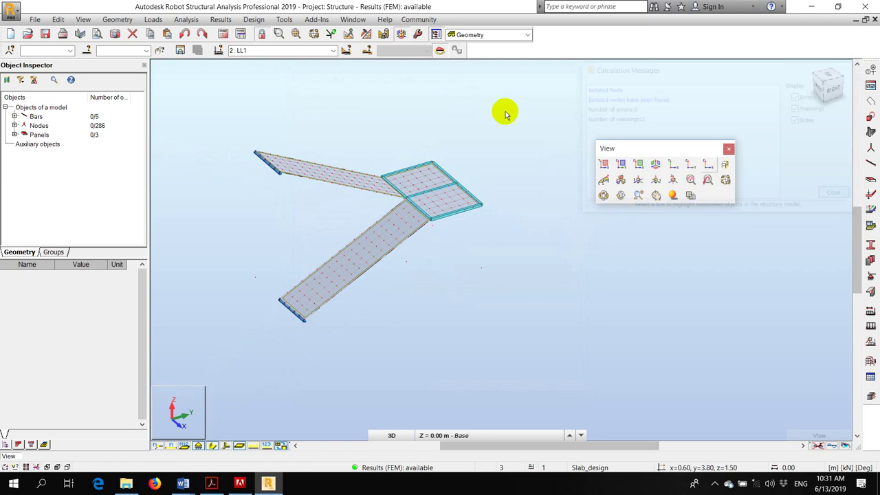
Open the panel result maps and activate the deformation display for the LL1 load case.
click(220, 19)
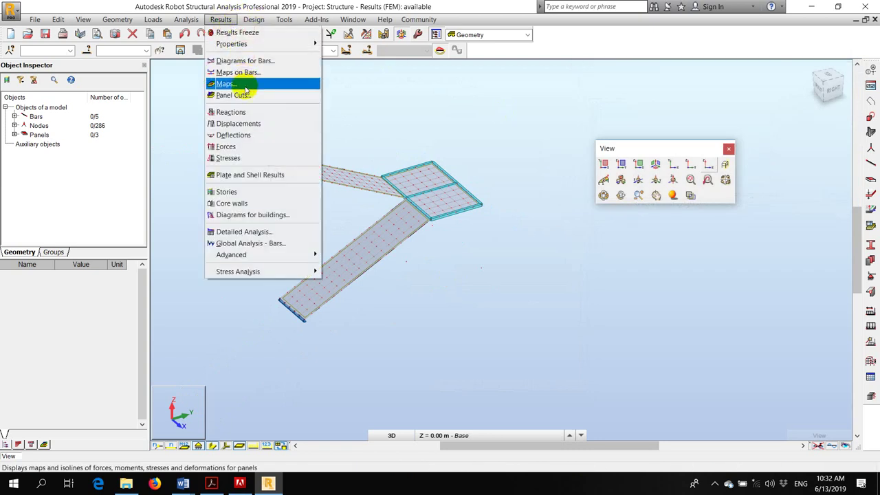
click(234, 83)
drag(481, 81, 674, 91)
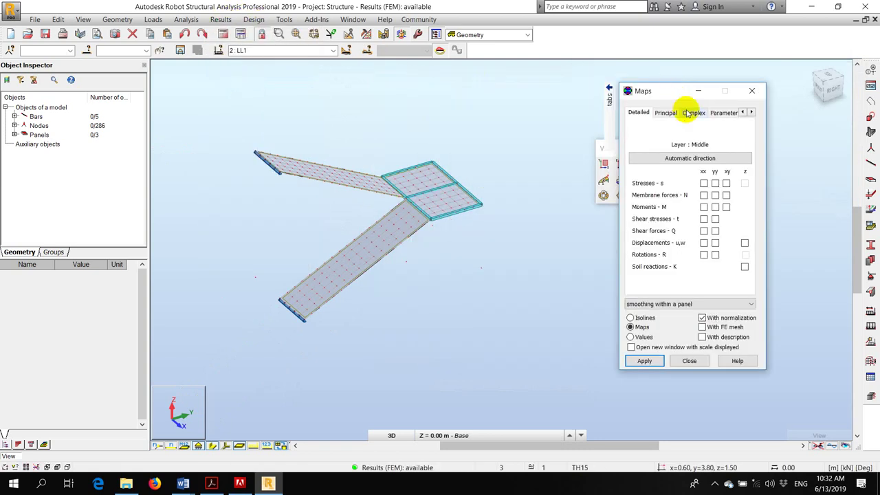
mouse_move(609, 110)
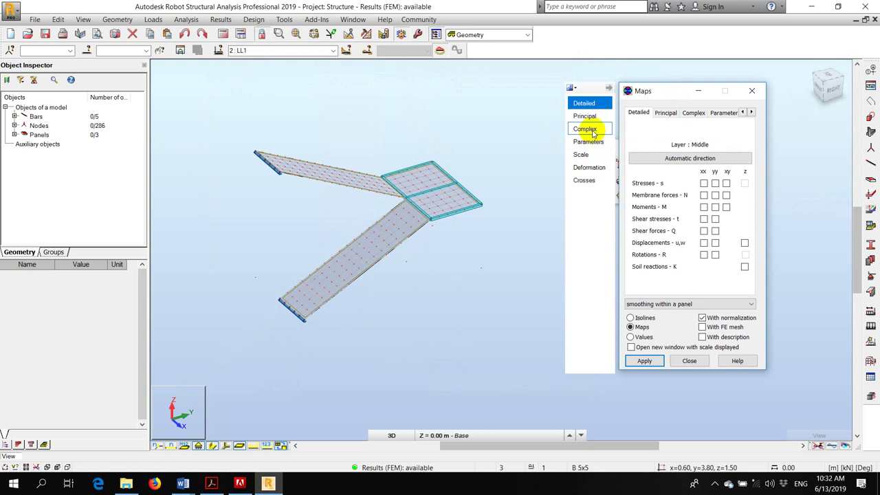
click(589, 167)
click(638, 160)
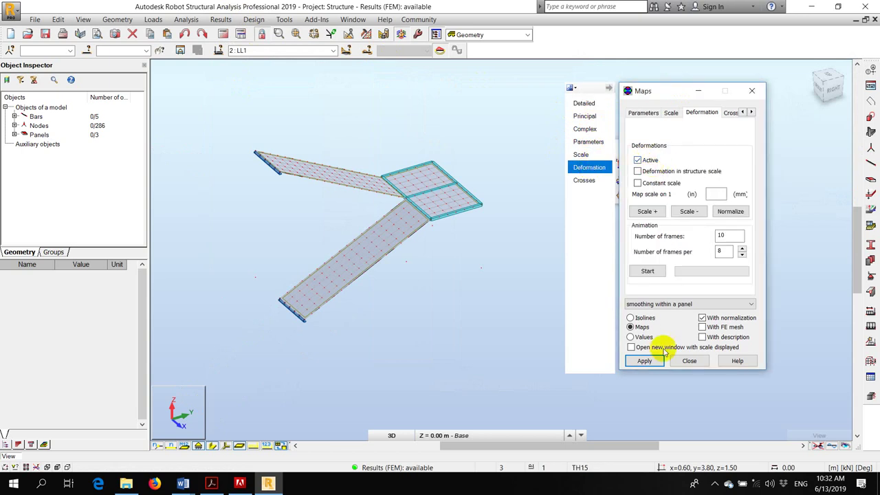
click(653, 361)
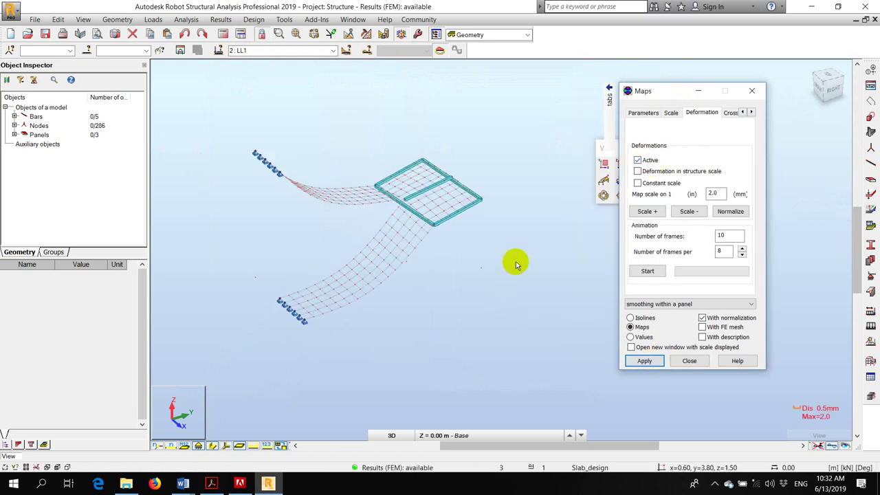
Examine the stair's deformed shape from the side and open the support definitions beside the maps settings.
drag(643, 92, 660, 272)
click(603, 195)
drag(543, 219, 442, 236)
click(870, 285)
drag(607, 115, 481, 272)
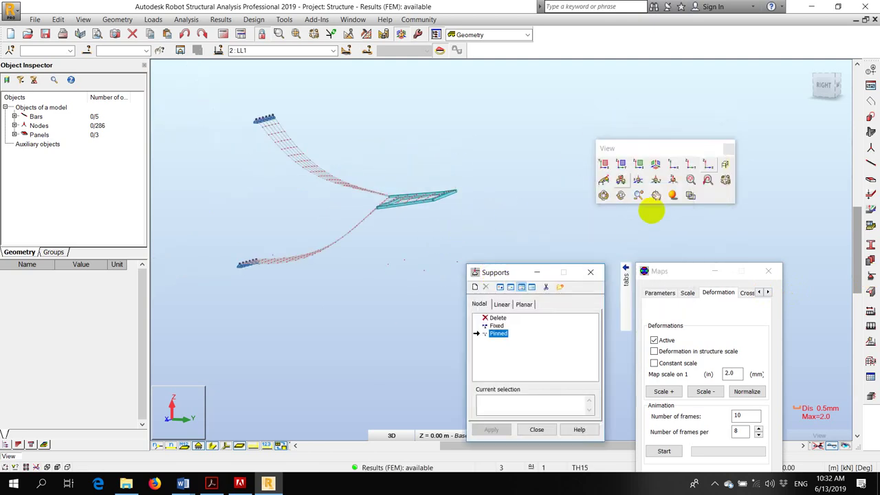
Hide the beams' section shapes so the deformed landing displays as a plain mesh.
click(605, 195)
mouse_move(506, 204)
mouse_down()
mouse_move(525, 226)
mouse_move(465, 219)
mouse_move(458, 200)
mouse_up()
scroll(428, 180, up, 5)
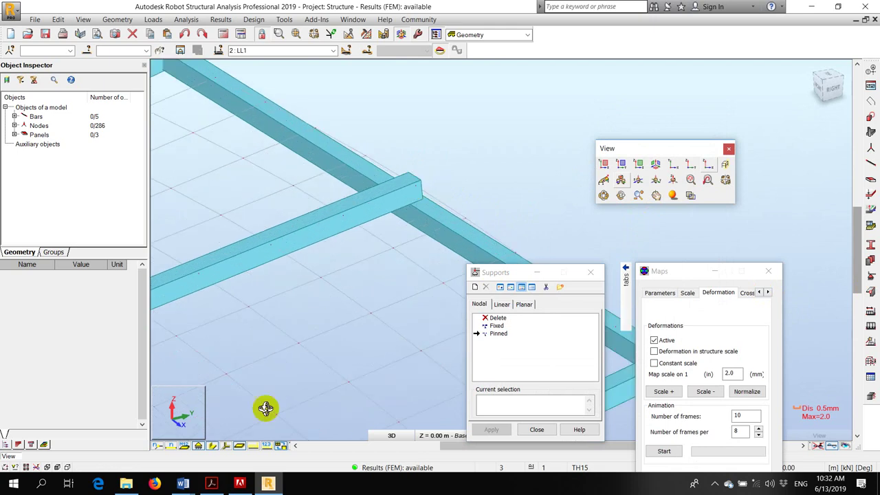
click(212, 445)
drag(419, 178, 398, 186)
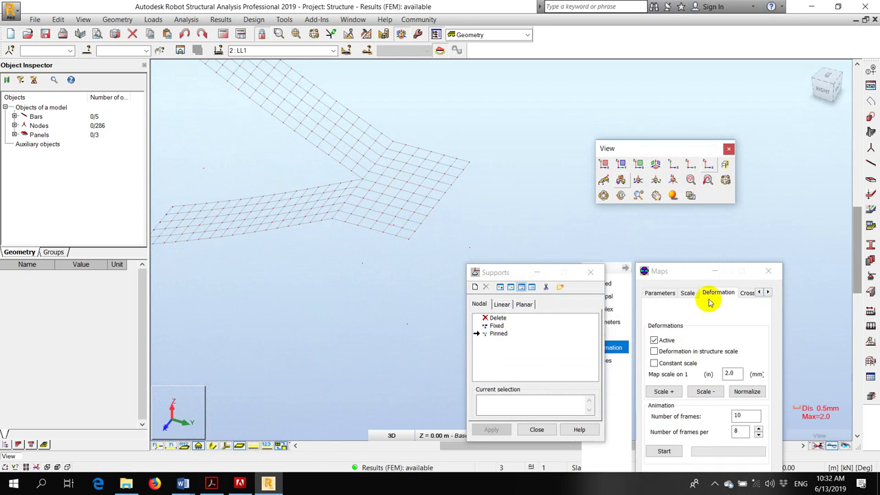
Reapply the panel deformation display and examine the deformed flights and landing from the side.
drag(681, 272, 681, 141)
click(657, 408)
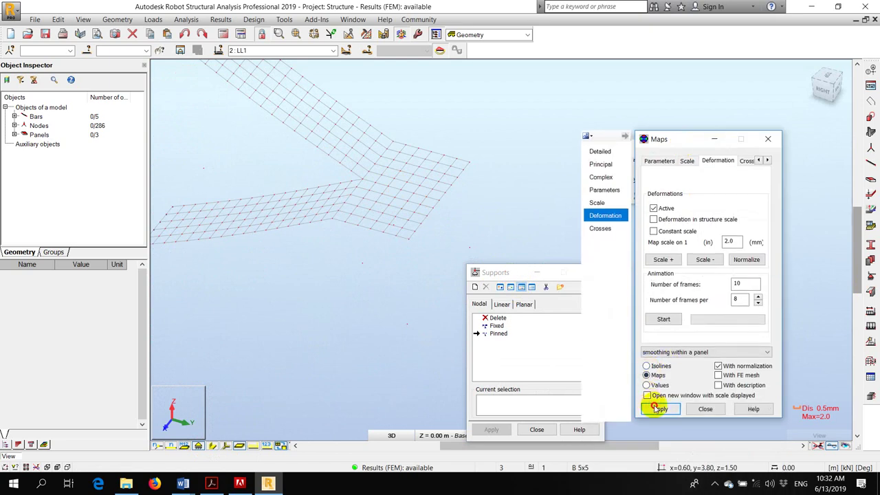
drag(512, 272, 546, 292)
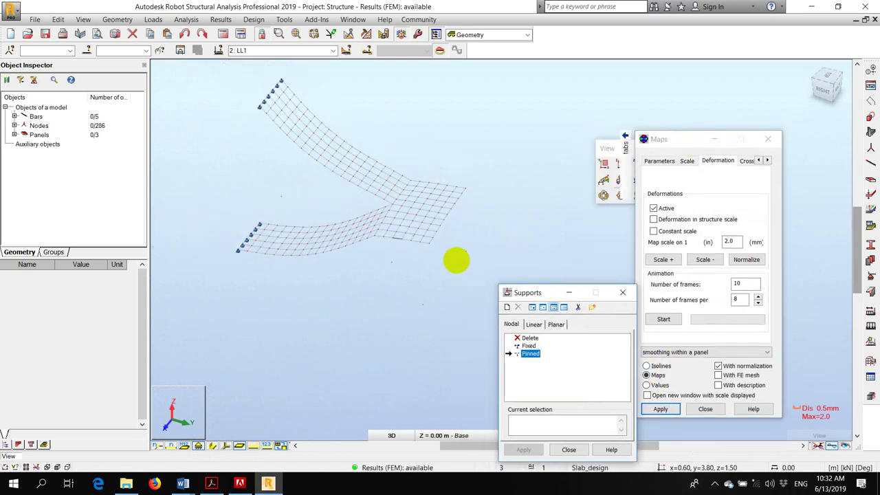
click(603, 196)
drag(481, 226, 456, 229)
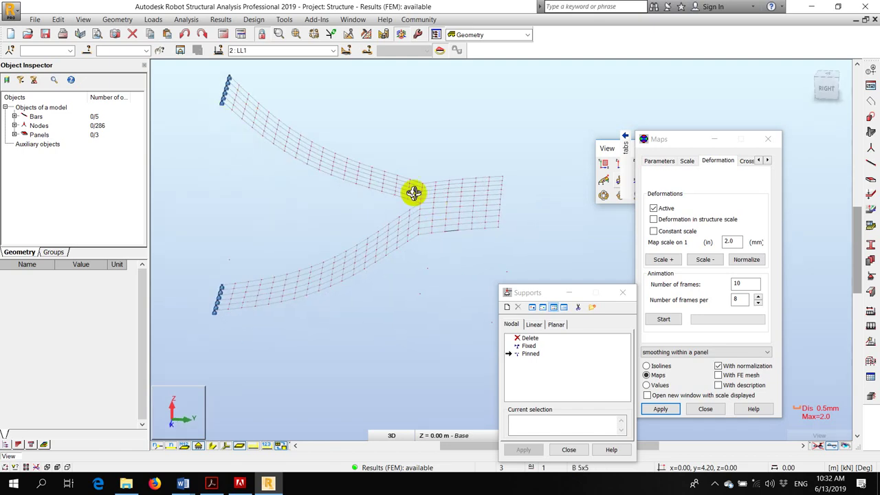
Display the deformation for load case 3: ULS and examine the stair from an angled view.
click(333, 50)
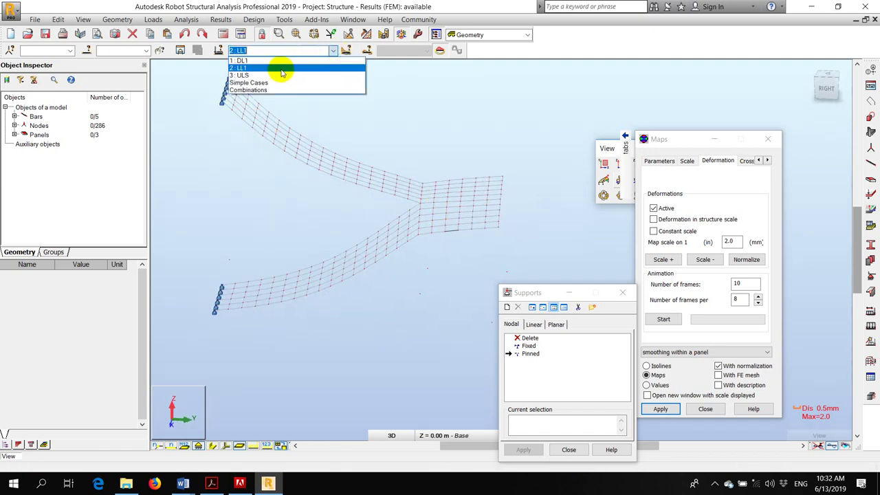
click(275, 75)
drag(316, 170, 347, 166)
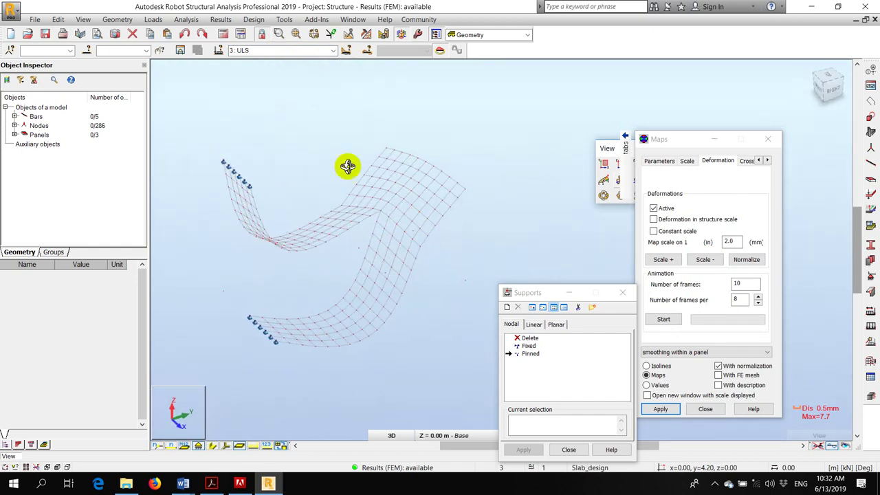
Remove the isolated nodes by selecting all nodes and deleting without the adjoining bars, accepting the change to the result status.
right_click(231, 106)
click(281, 122)
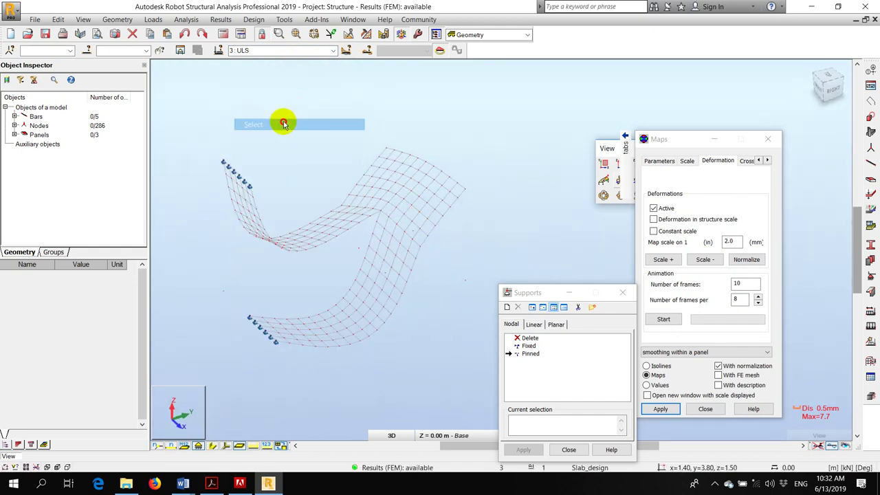
click(70, 51)
click(60, 65)
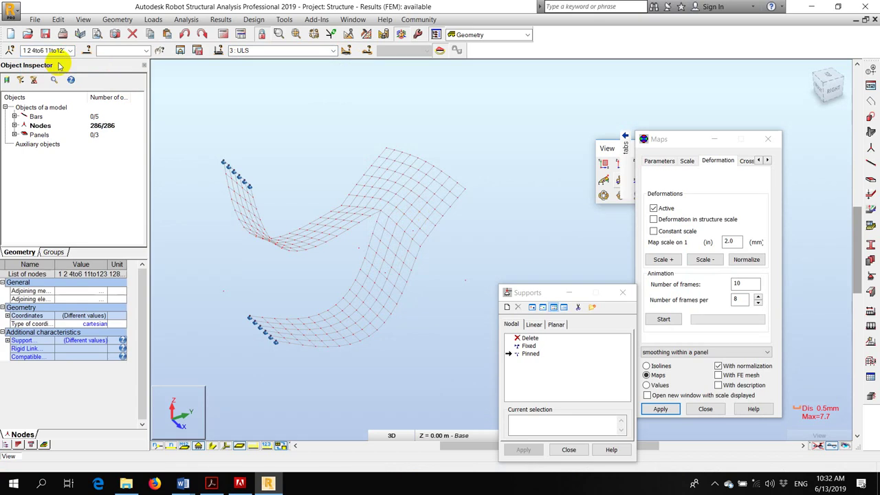
key(Delete)
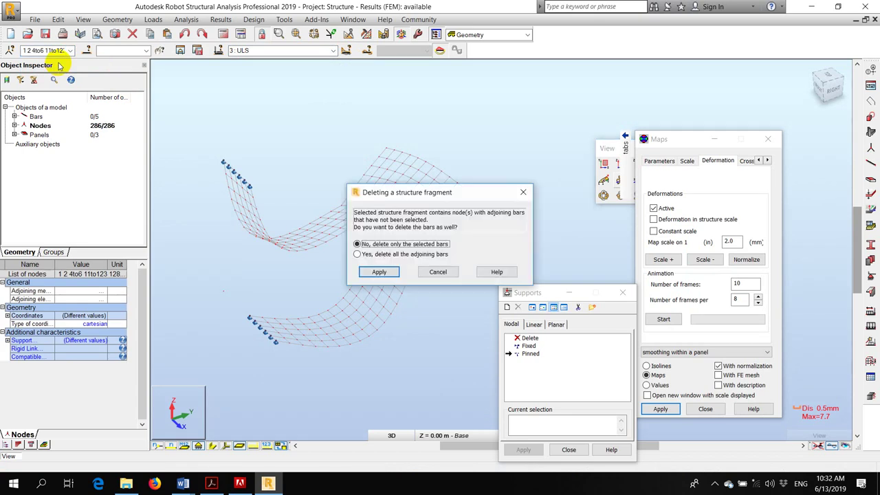
key(Return)
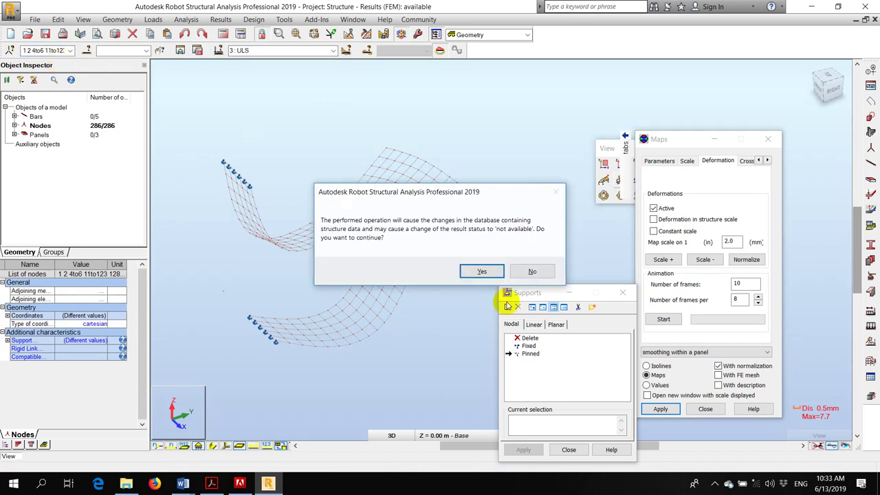
click(481, 271)
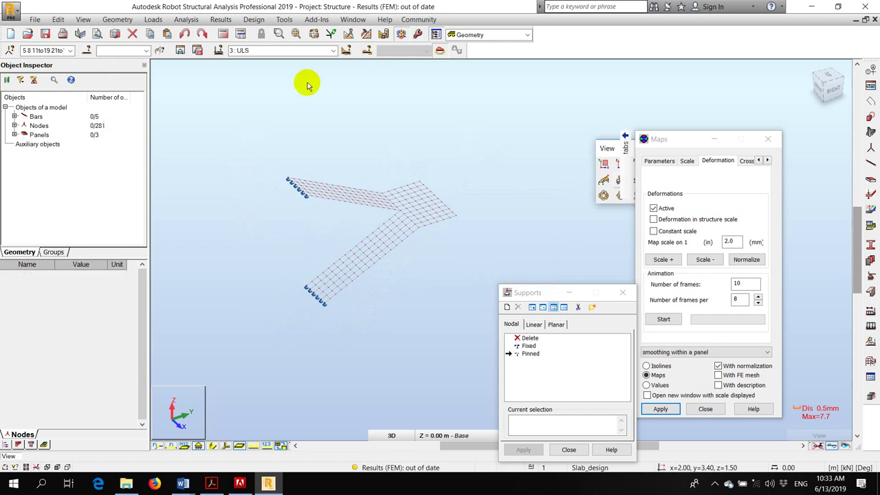
Recalculate the cleaned-up model and close the support definitions.
click(222, 34)
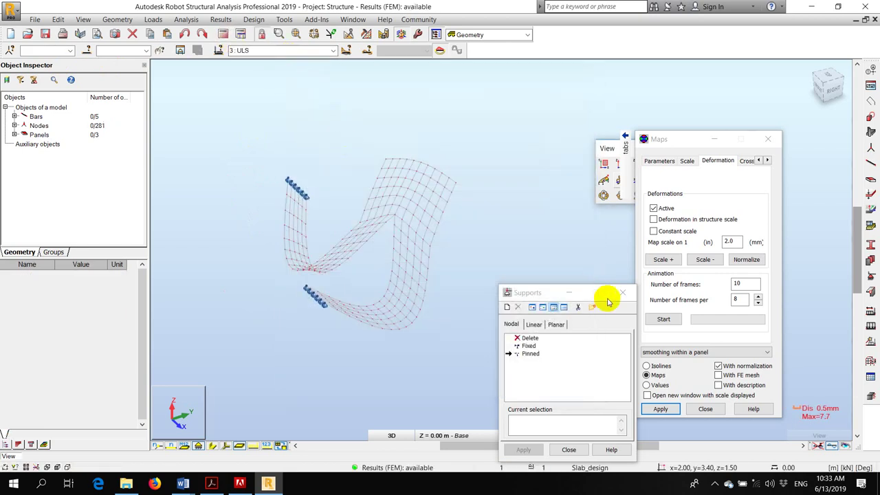
drag(533, 292, 498, 268)
click(587, 268)
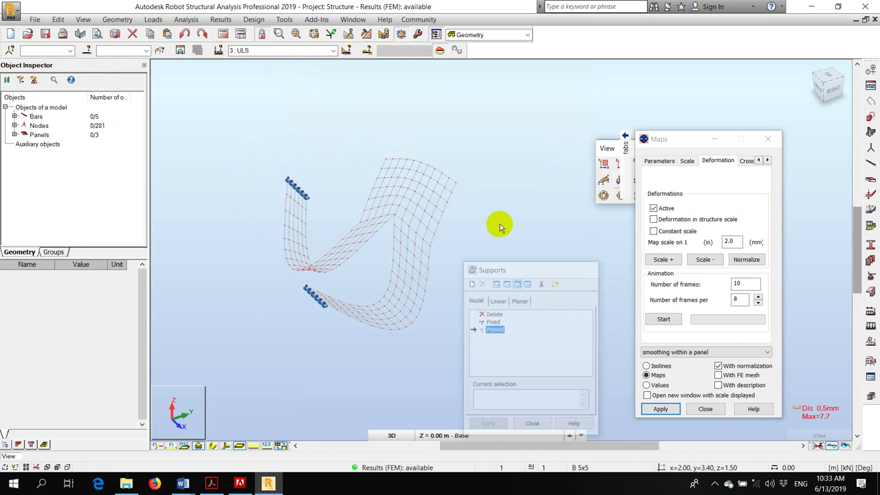
Normalize the deformation scale for the ULS case and examine the deformed stair from several sides.
mouse_move(630, 151)
drag(659, 141, 556, 141)
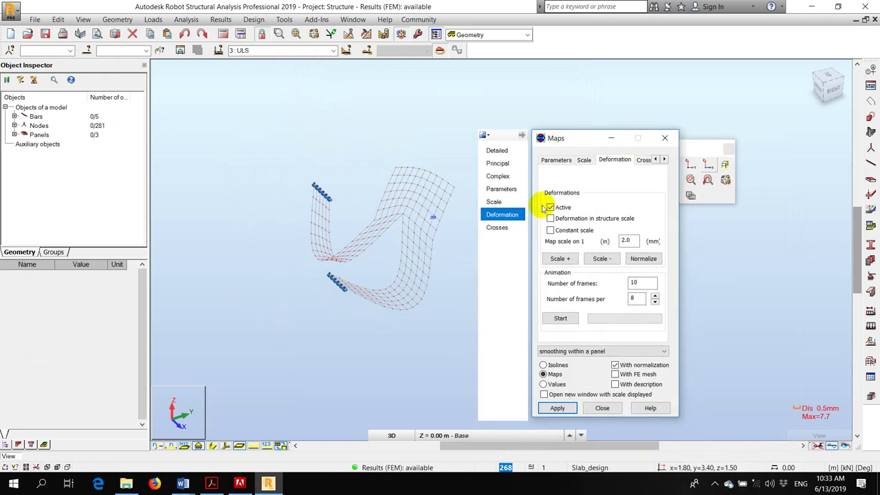
click(642, 258)
drag(570, 138, 717, 211)
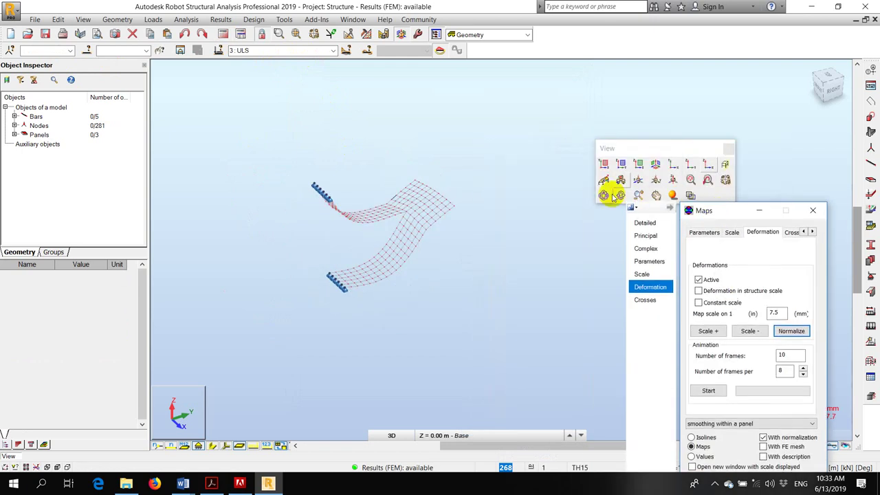
click(603, 195)
drag(529, 244, 430, 252)
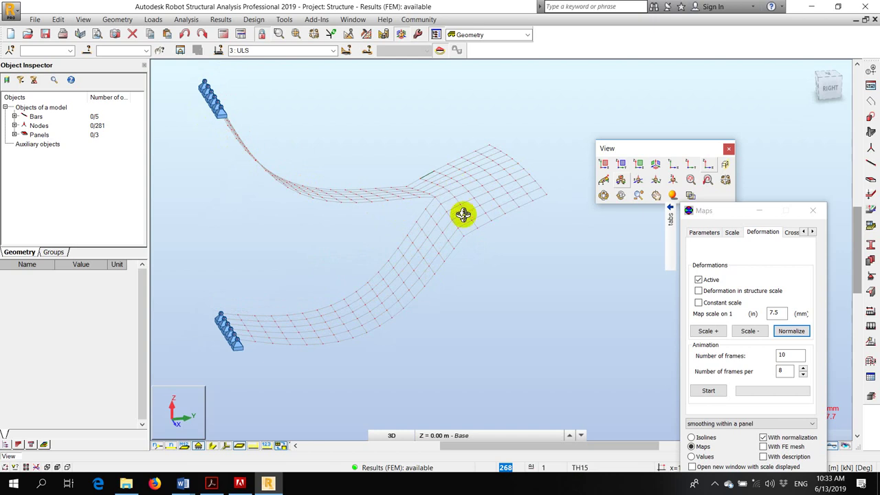
mouse_move(464, 213)
mouse_down()
mouse_move(470, 244)
mouse_move(444, 205)
mouse_move(418, 232)
mouse_move(428, 230)
mouse_move(415, 212)
mouse_move(422, 230)
mouse_up()
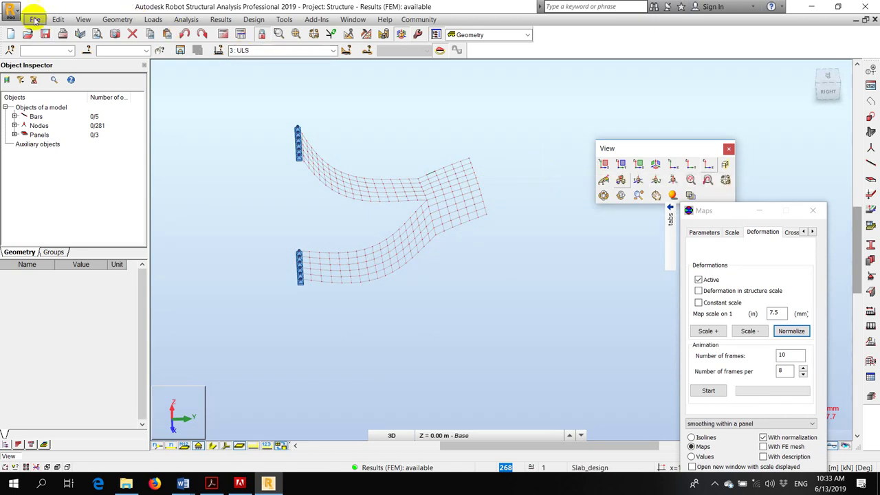
Start saving the stair and browse to D: > Dropbox > Beton Arme > Eurocode > Exemple Numérique as the destination folder.
click(44, 34)
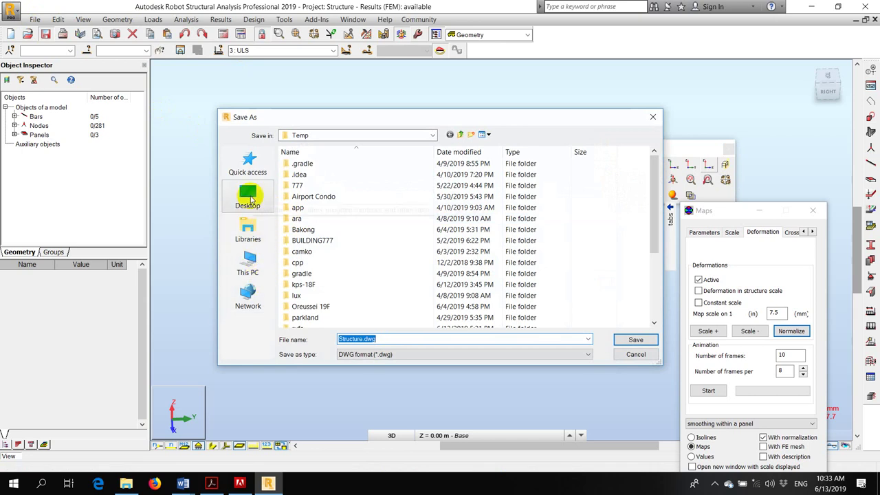
click(247, 198)
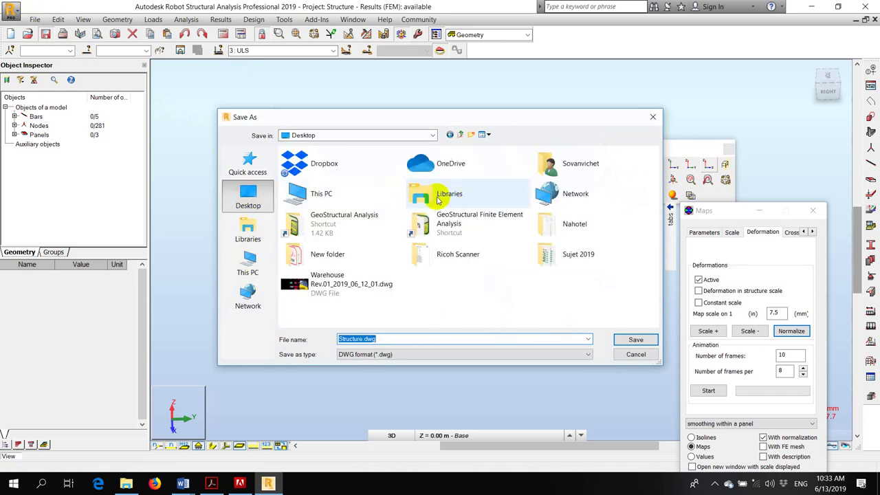
double_click(316, 194)
click(442, 300)
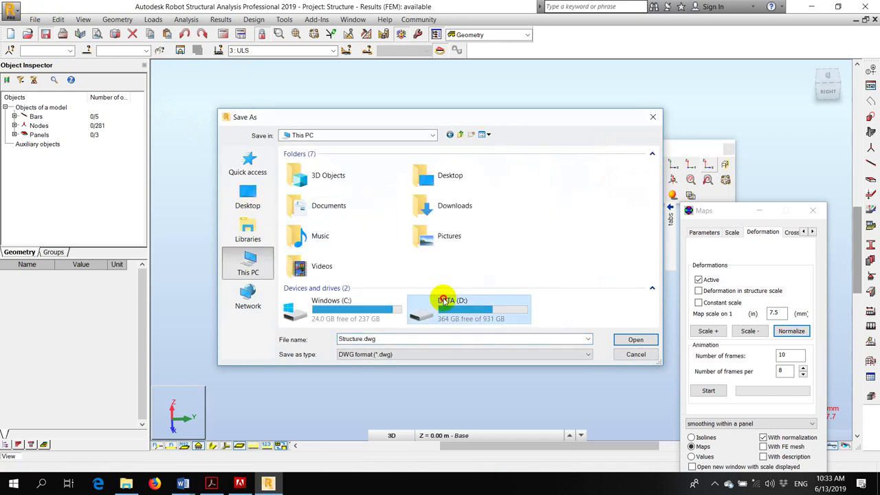
double_click(443, 300)
double_click(313, 193)
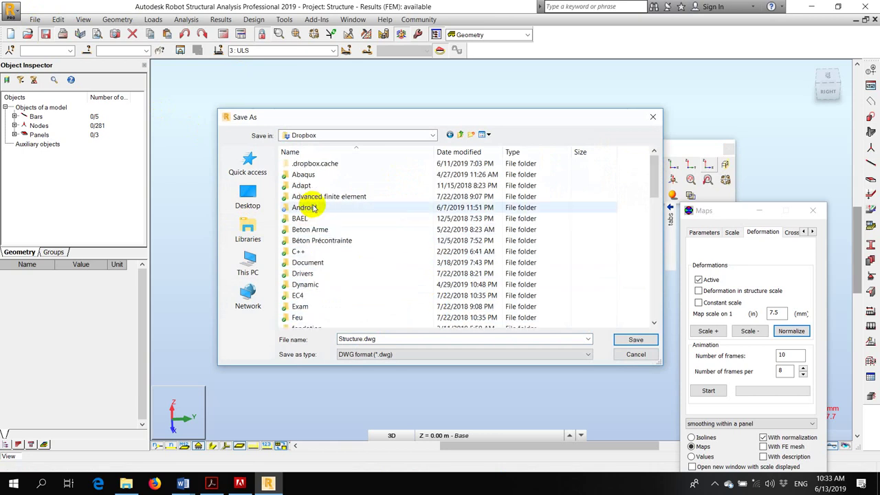
double_click(311, 230)
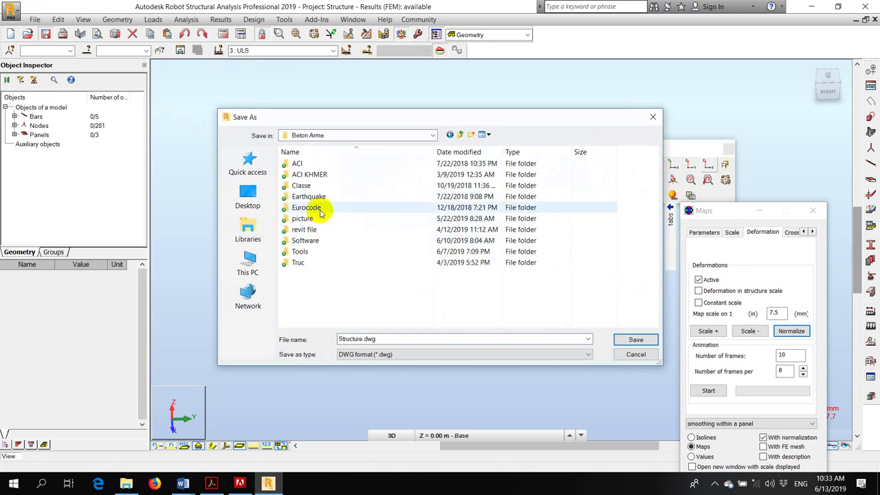
double_click(320, 209)
double_click(324, 228)
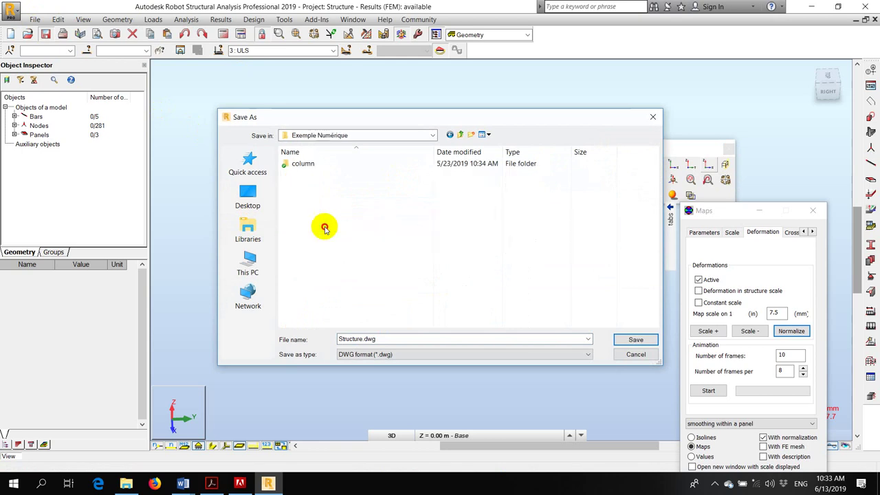
Name the file STAIR and save it in DWG format.
double_click(393, 338)
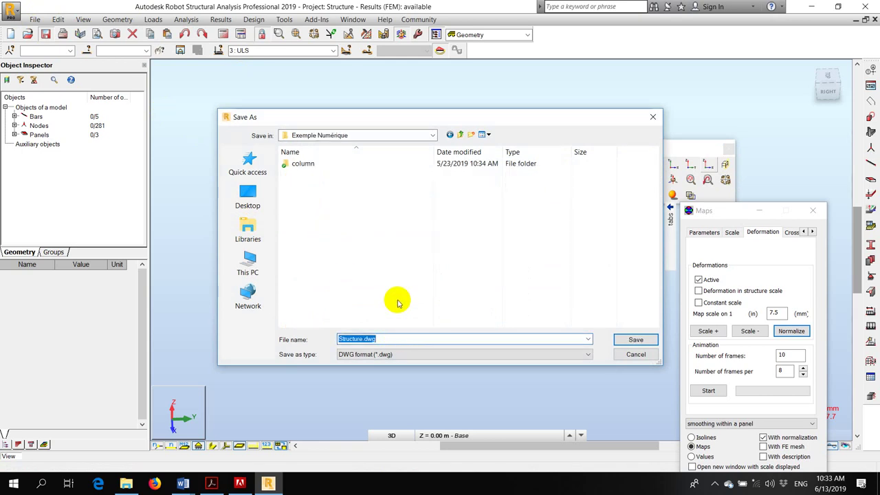
text(STAIR)
key(Return)
Close the Maps and View windows and exit Robot Structural Analysis without saving the changes to Structure.
middle_drag(397, 300, 345, 194)
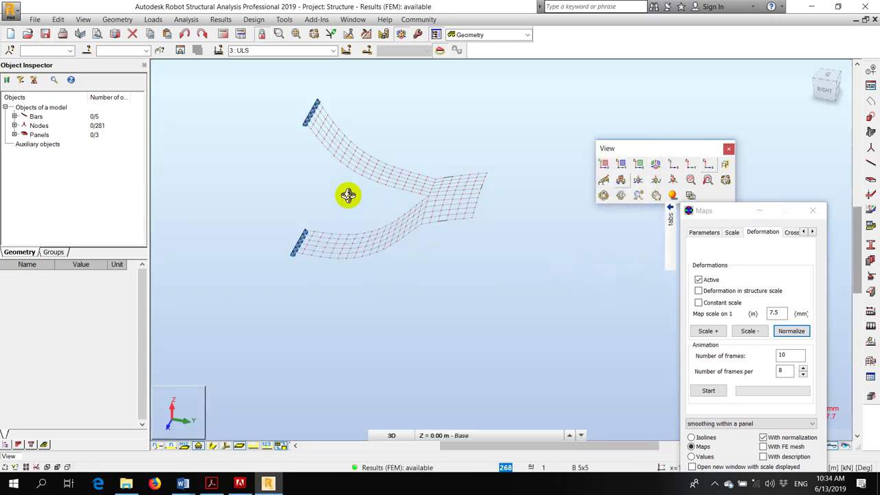
middle_drag(387, 108, 710, 227)
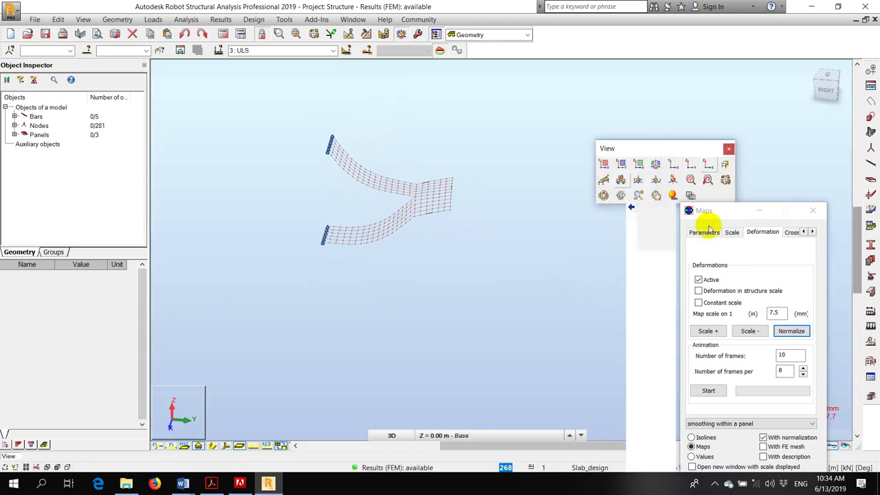
click(812, 210)
click(729, 149)
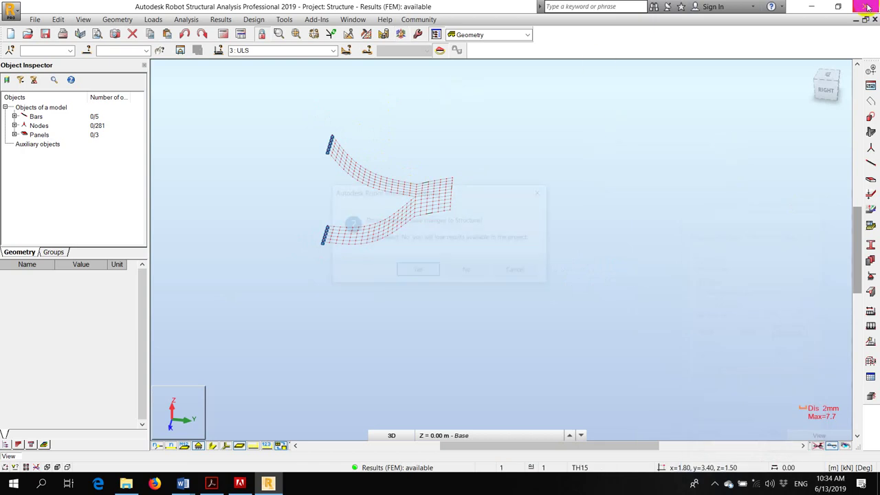
click(465, 269)
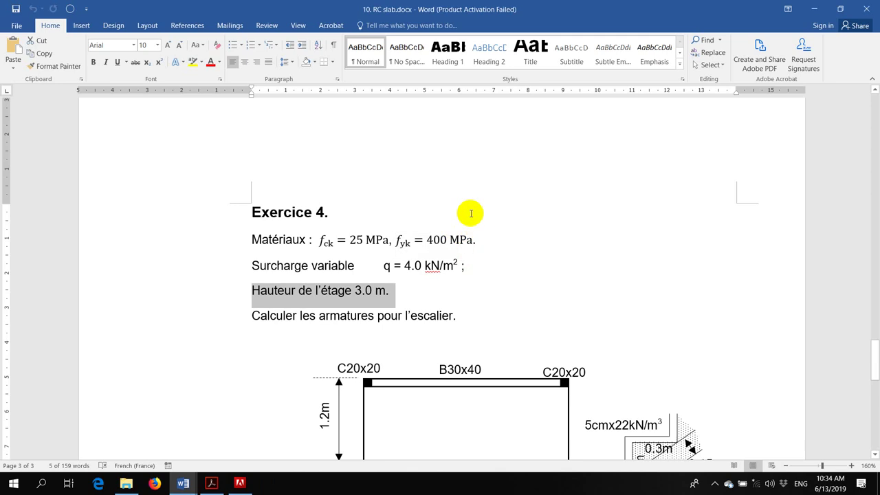
Close the RC slab document, close Chapitre 2_14 Poutre-Dalle.docx with its changes saved, and close the Exemple Numérique folder.
key(ctrl+w)
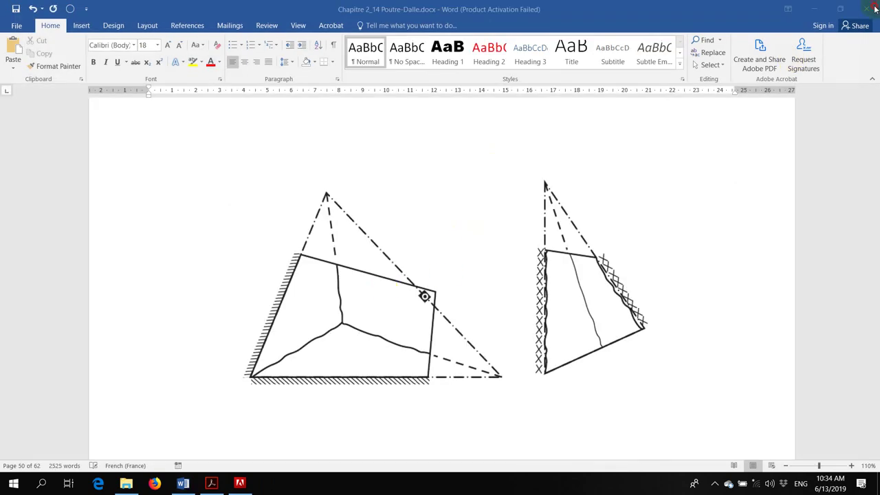
click(875, 8)
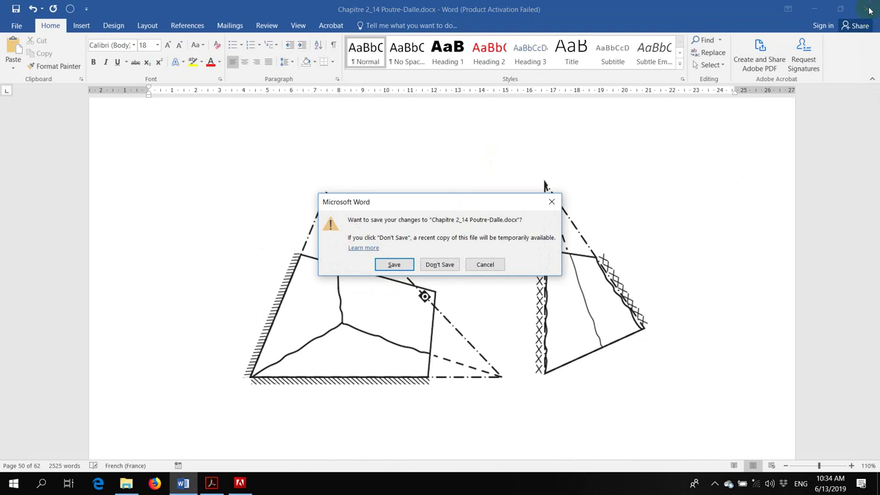
click(396, 266)
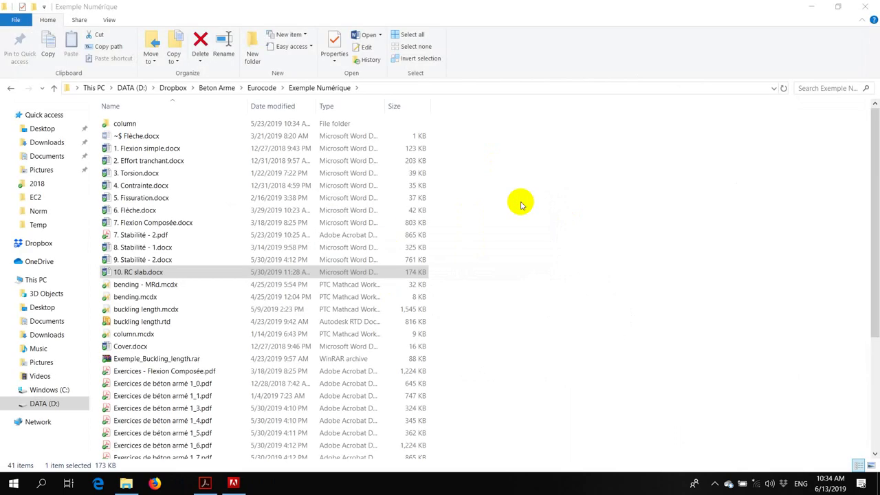
click(865, 6)
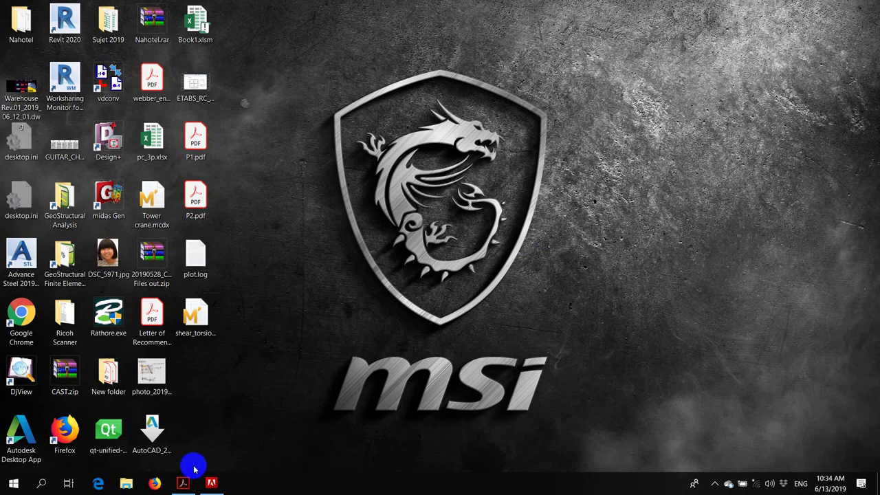
Close the open PDF reader and lock the computer.
click(183, 481)
click(865, 6)
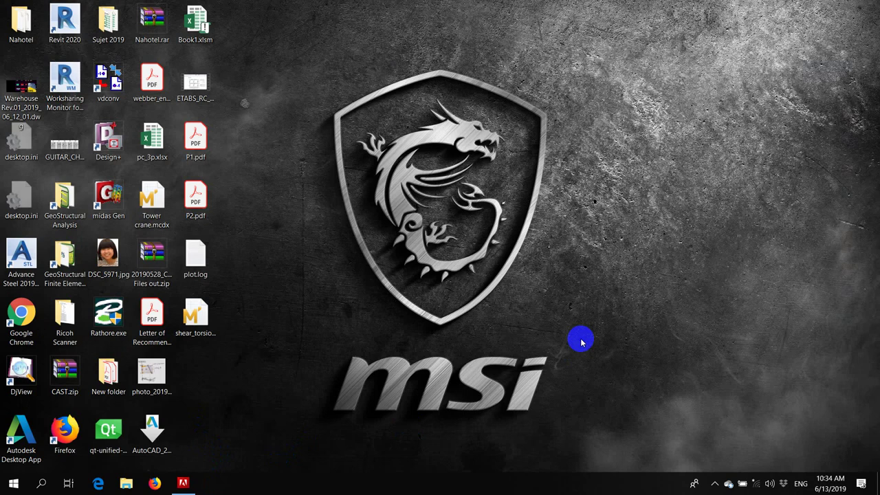
key(super+l)
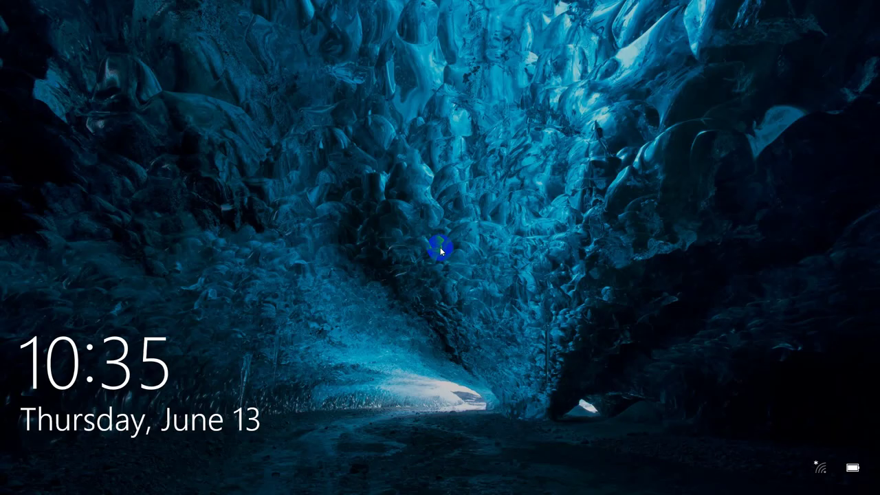